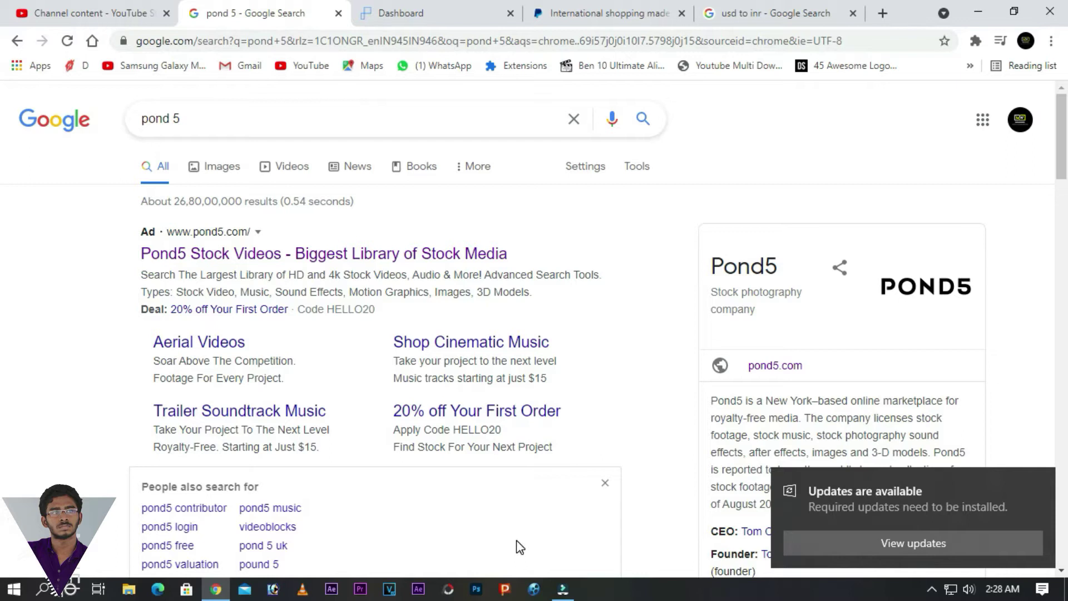
- Switch to the Pond5 My Financials tab showing $41.70 total earnings
left_click(421, 16)
scroll(499, 344, "up", 2)
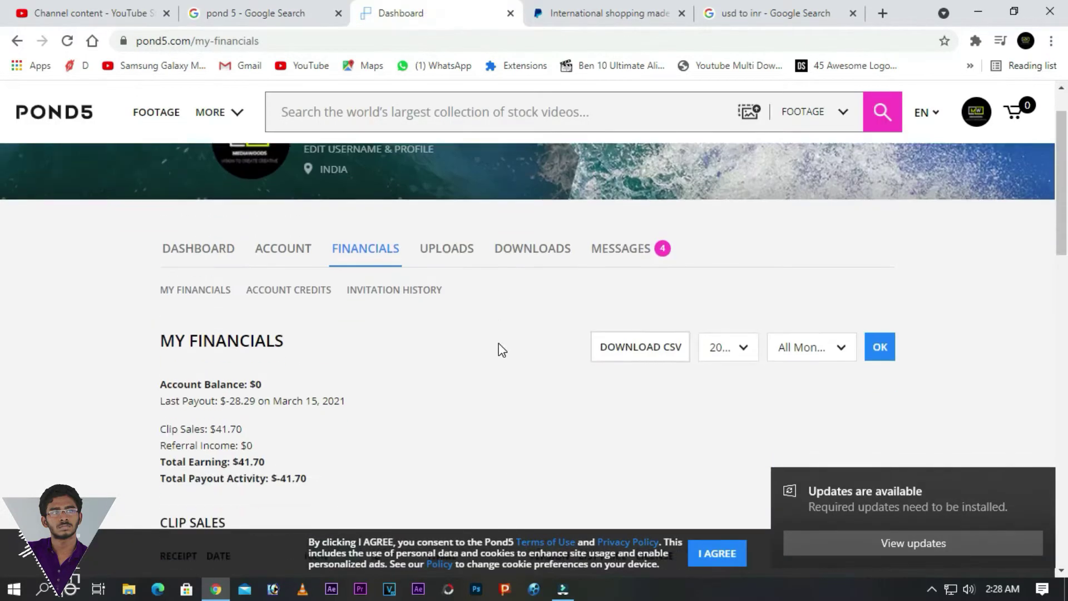
- Set the financials year to 2019 and dismiss the Windows update notification
left_click(731, 334)
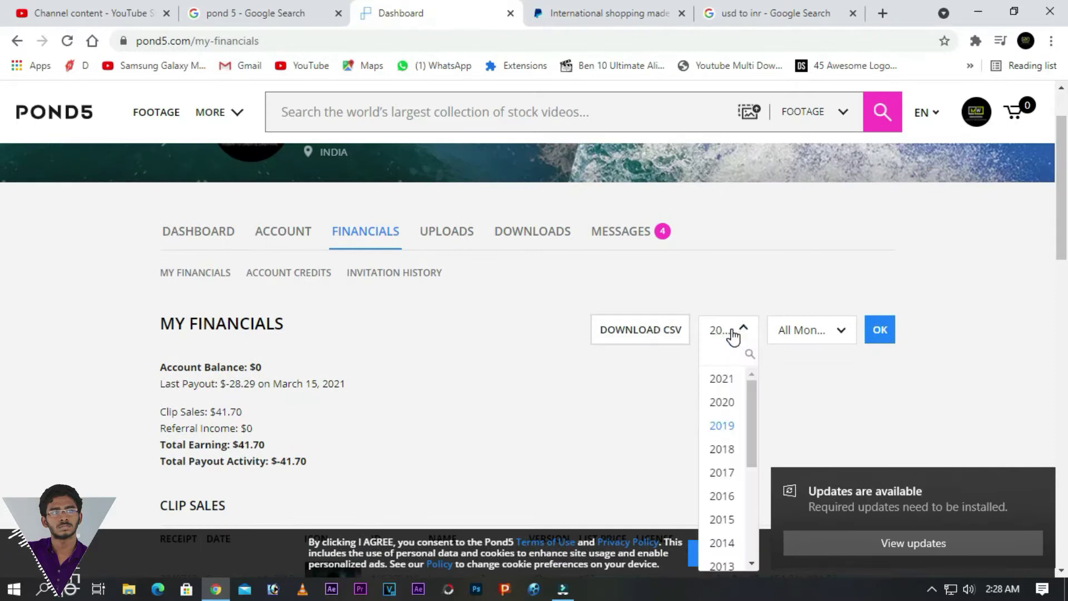
left_click(731, 432)
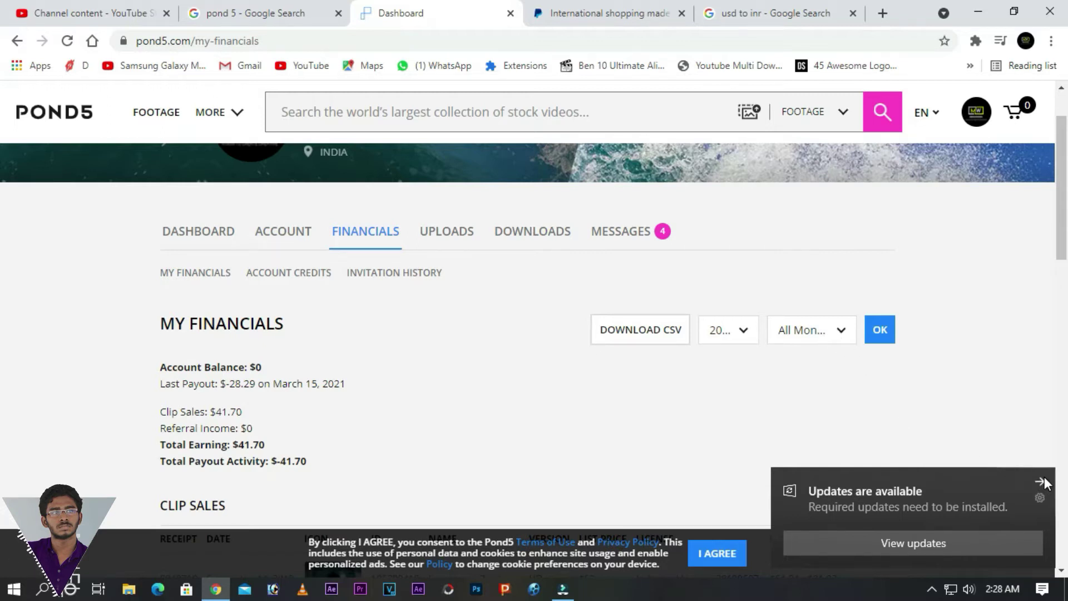
left_click(1043, 478)
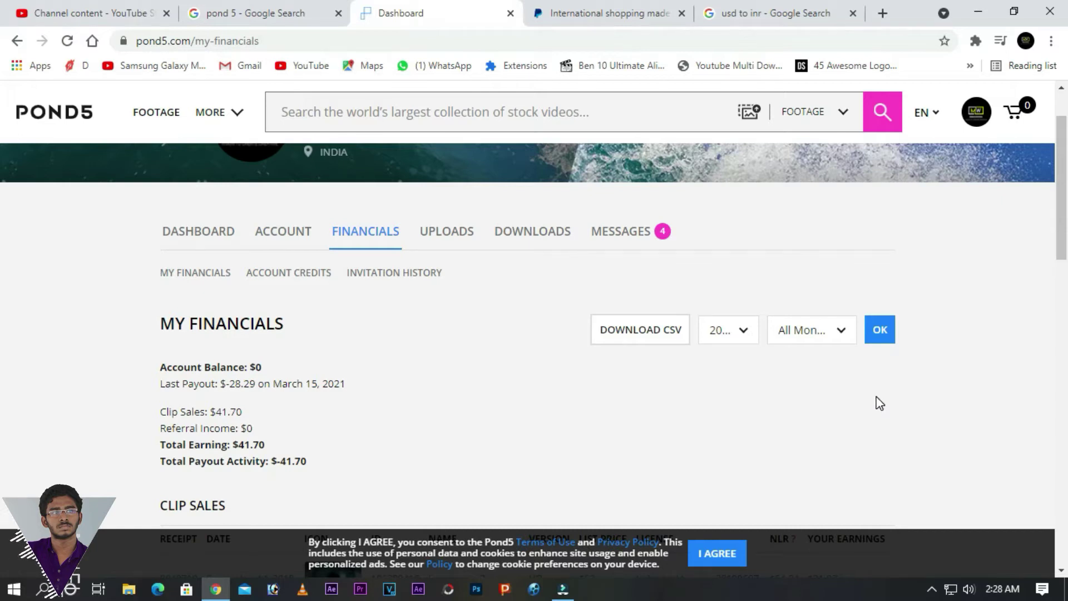
- Highlight the sales' NLR (54.84, 49.43), earnings (21.93, 19.77) and 41.70 PayPal payout
scroll(878, 403, "down", 4)
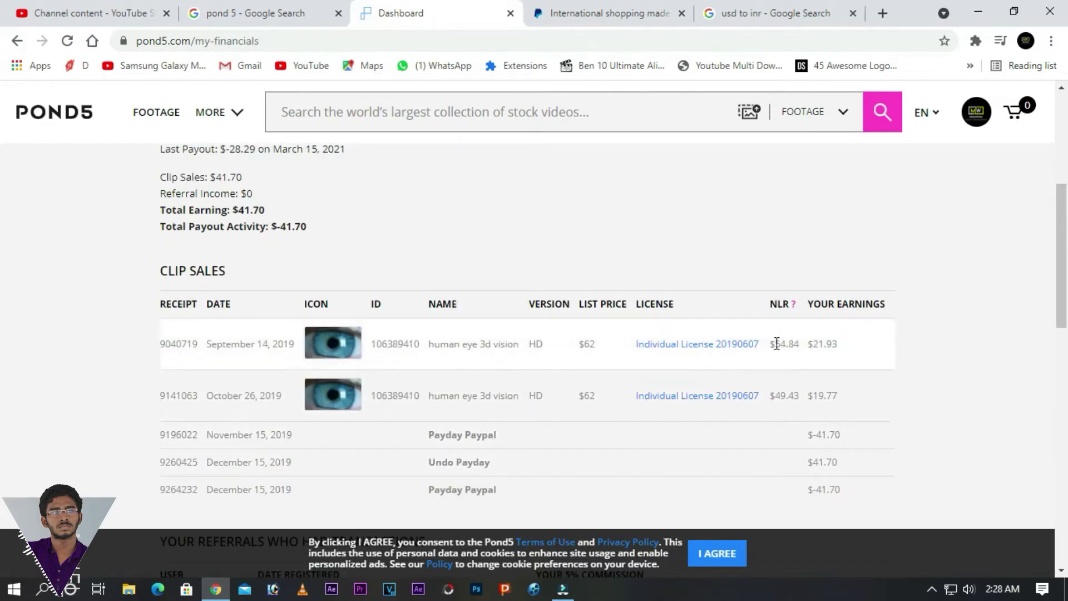
double_click(780, 346)
left_click(813, 344)
left_click_drag(818, 344, 836, 344)
left_click_drag(776, 396, 799, 397)
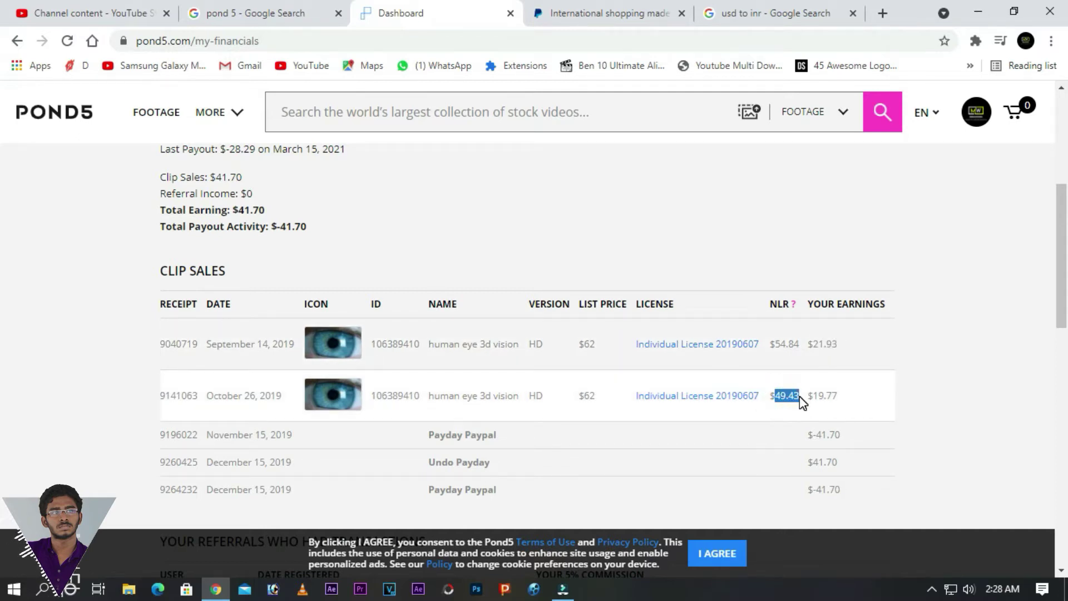
left_click_drag(813, 396, 837, 397)
scroll(854, 405, "down", 3)
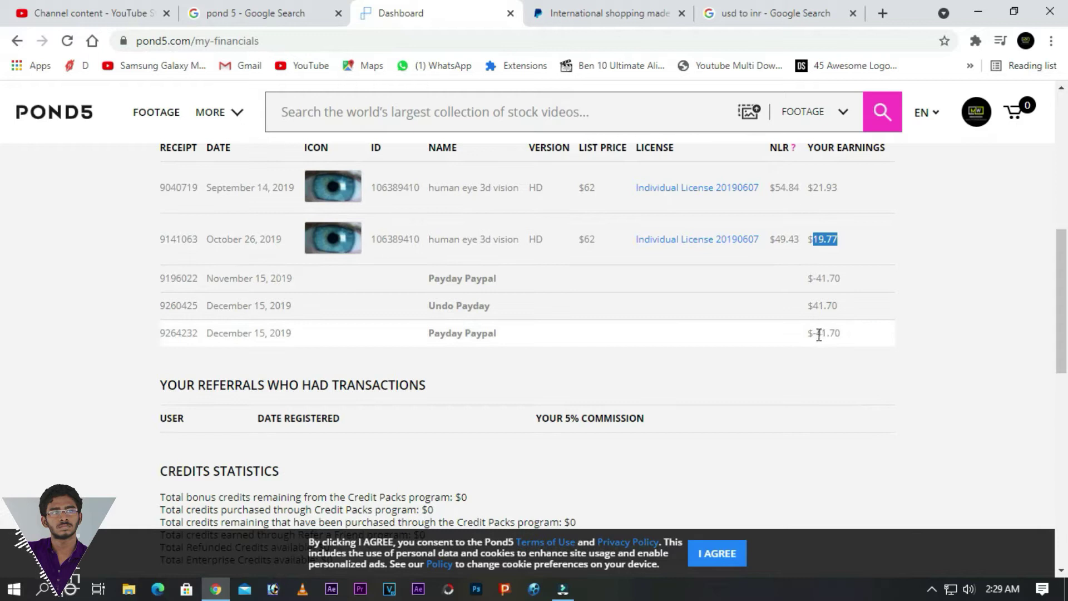
left_click_drag(817, 334, 846, 339)
- View the 41.70 USD to 3036.56 INR conversion, then return to the Pond5 financials tab
left_click(783, 10)
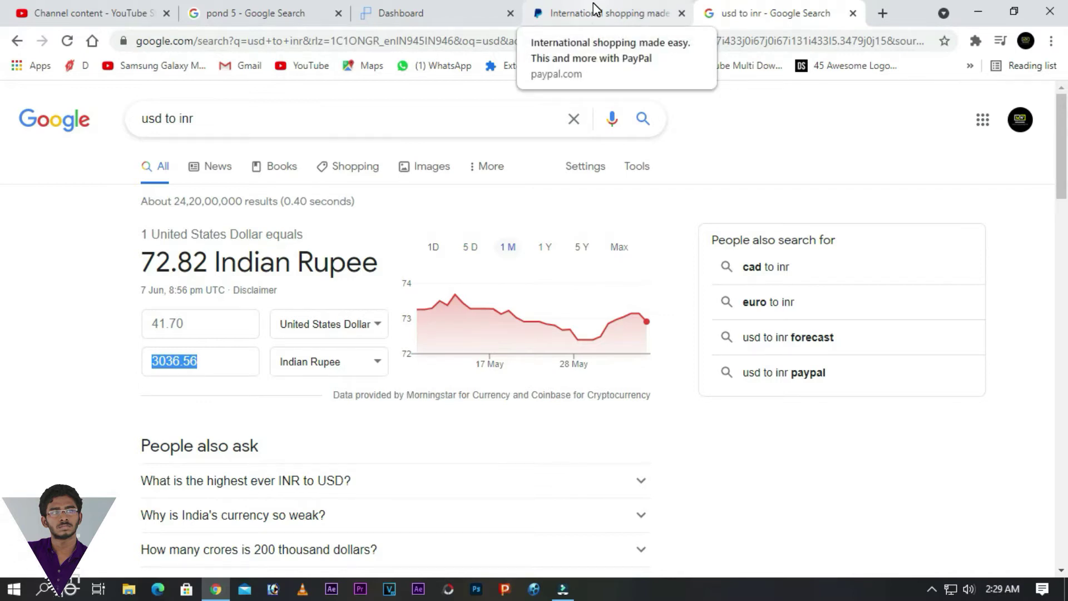
left_click(594, 8)
left_click(458, 12)
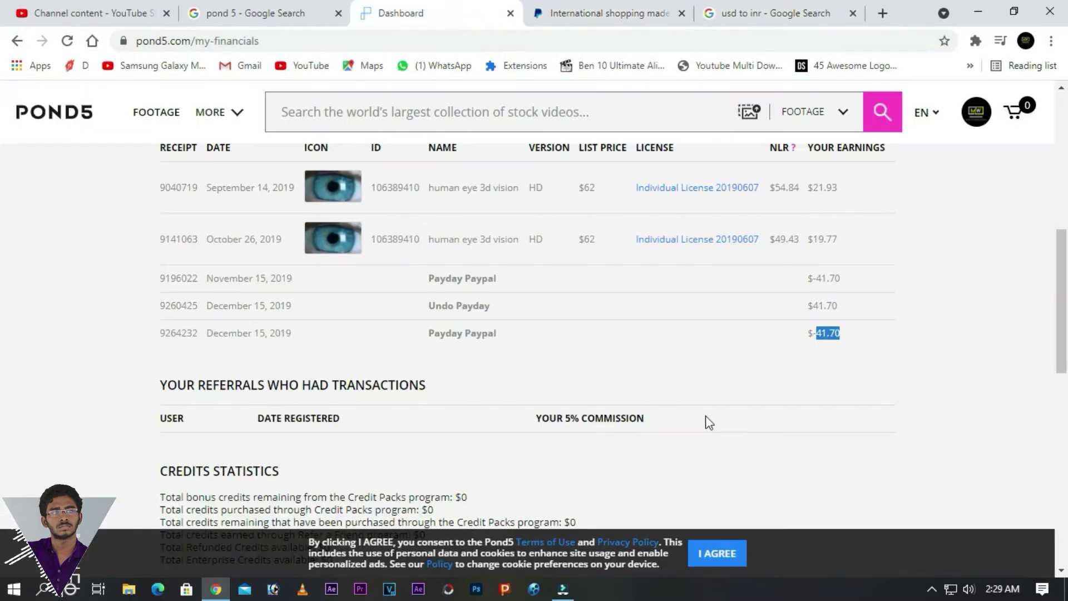
scroll(707, 415, "up", 3)
scroll(706, 414, "down", 2)
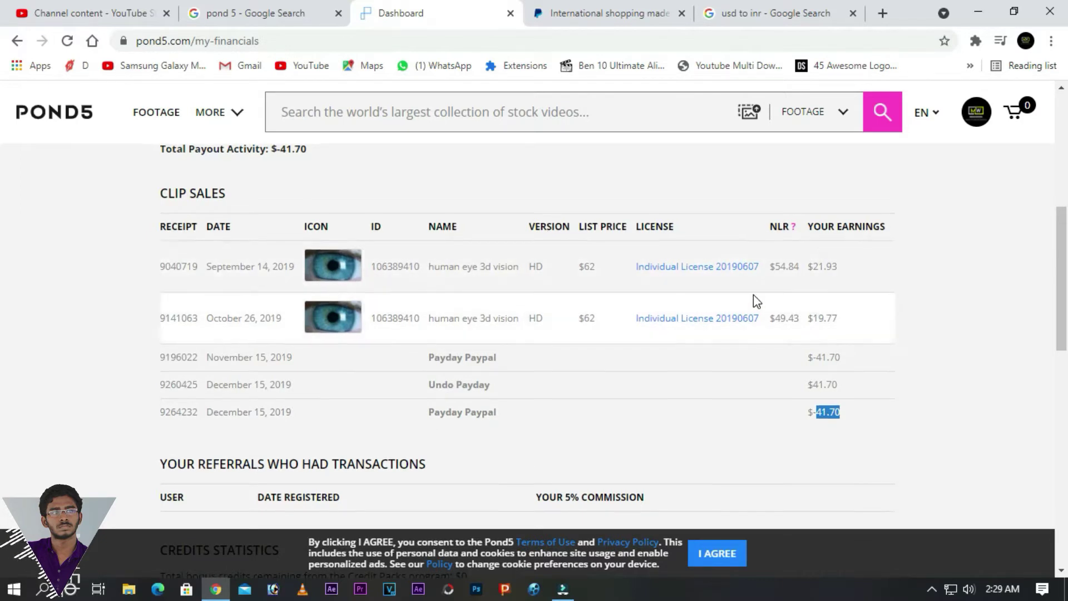
scroll(754, 295, "up", 3)
- Filter My Financials to 2020 with All Months and apply it
left_click(742, 175)
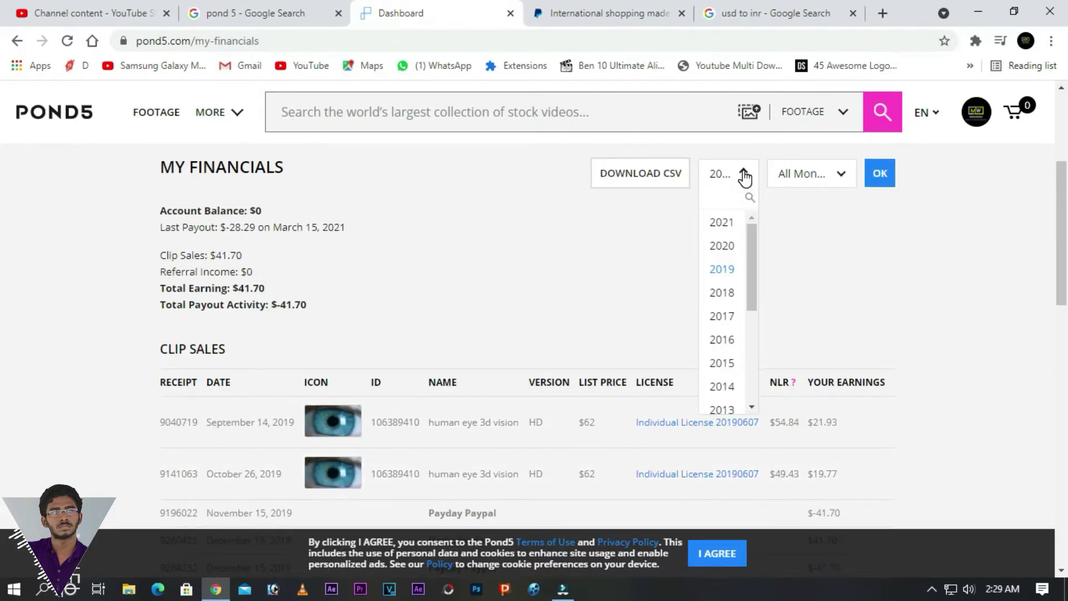
left_click(729, 246)
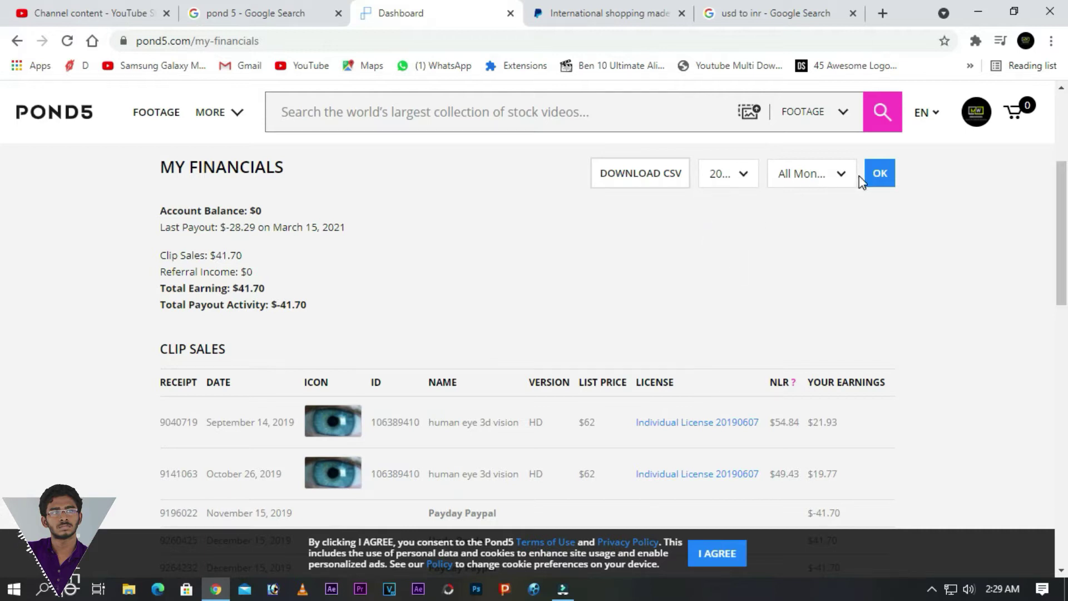
left_click(826, 181)
left_click(827, 177)
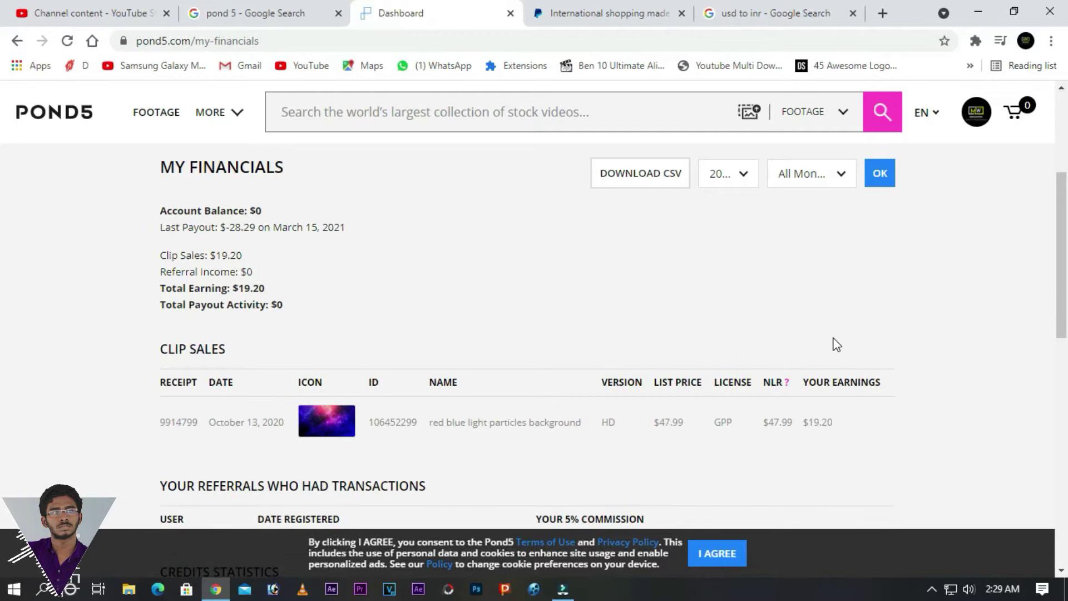
- Highlight the red blue light particles background sale's $19.20 earnings in Clip Sales
scroll(838, 342, "down", 4)
scroll(838, 343, "up", 3)
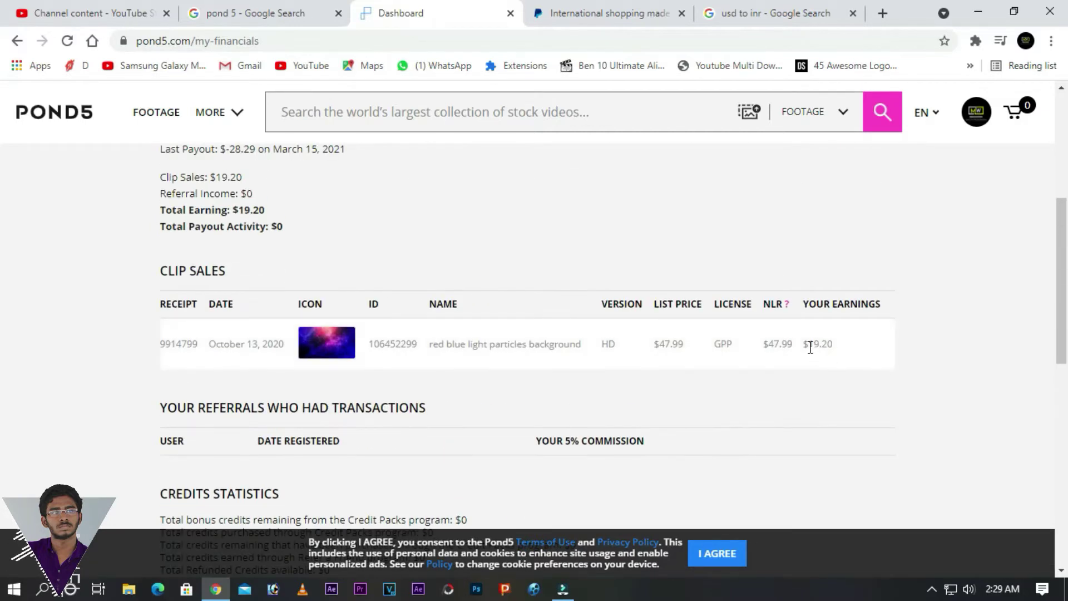
scroll(637, 348, "up", 1)
scroll(638, 349, "down", 1)
left_click_drag(801, 343, 845, 351)
- Glance at the PayPal tab, then return to scroll the Pond5 financials page
left_click(649, 12)
left_click(462, 8)
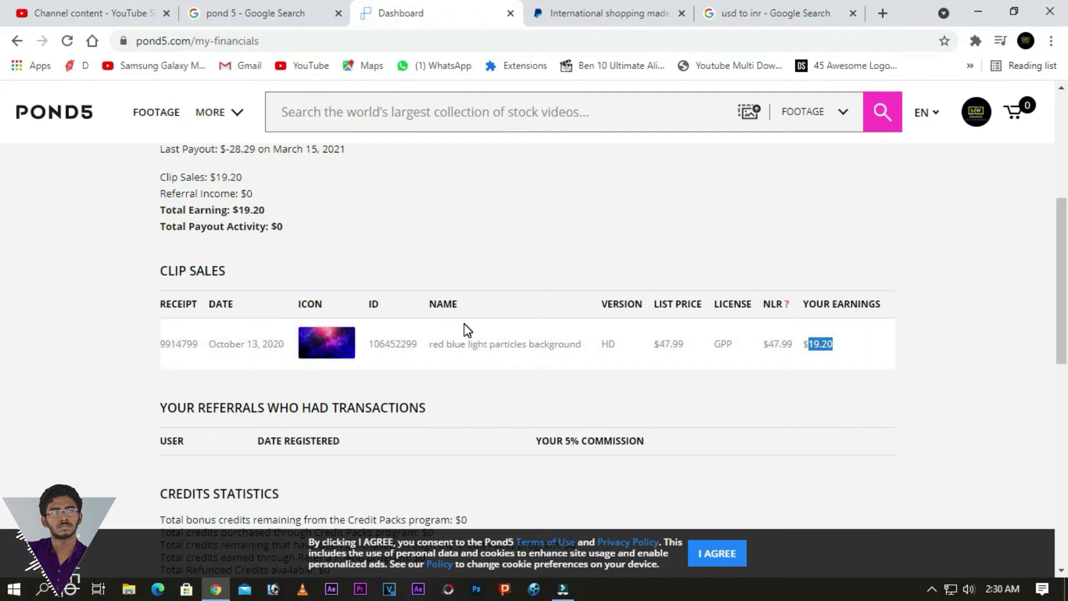
scroll(465, 324, "down", 3)
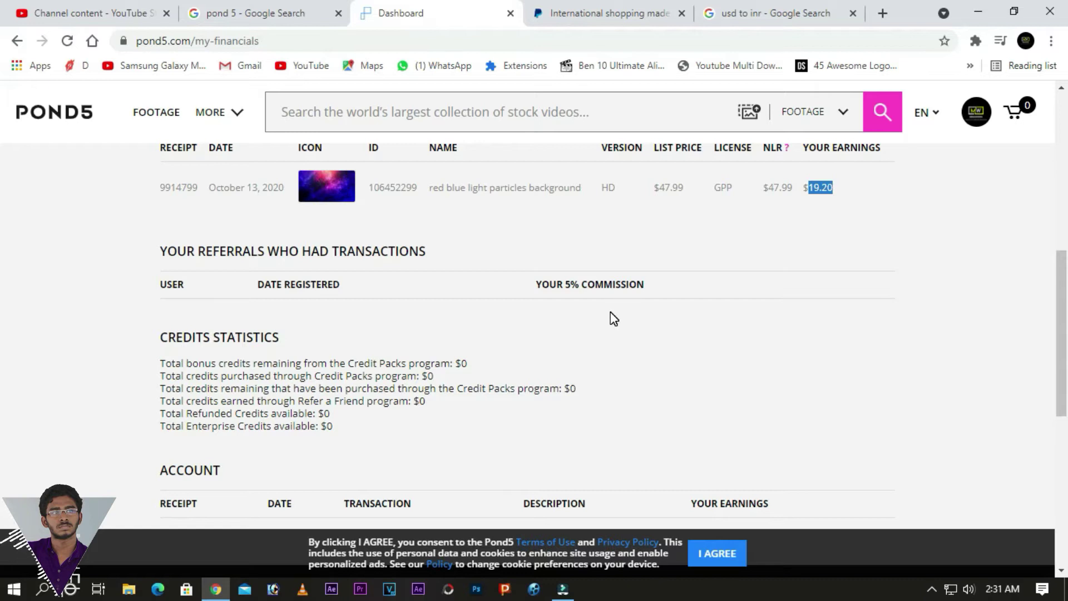
scroll(707, 361, "up", 6)
scroll(709, 361, "down", 3)
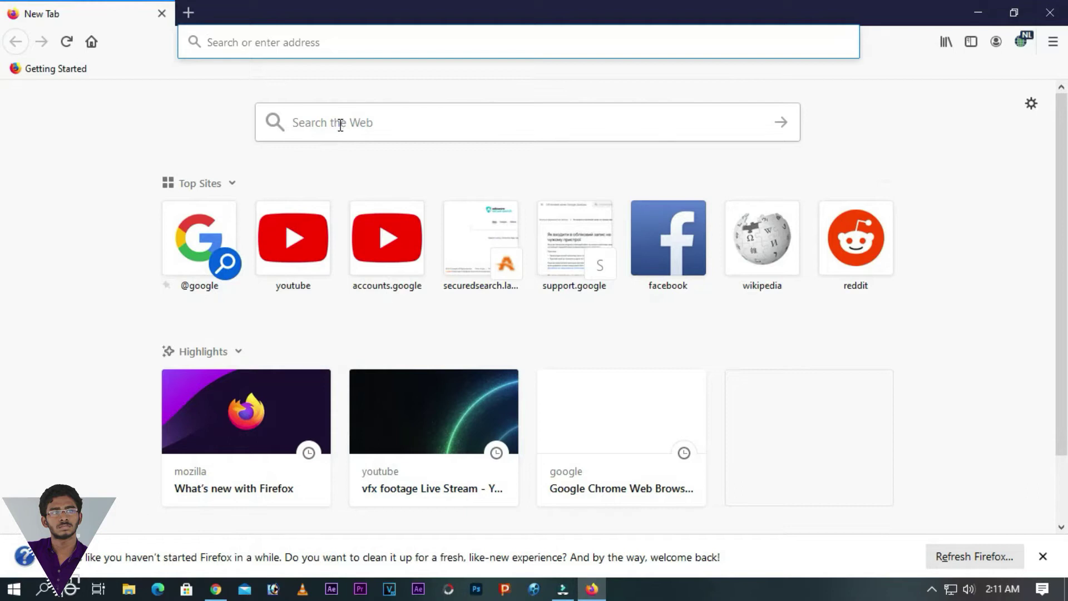
- Search the web for 'pond 5' and open the Royalty-Free Stock Video and Music Library result
left_click(340, 122)
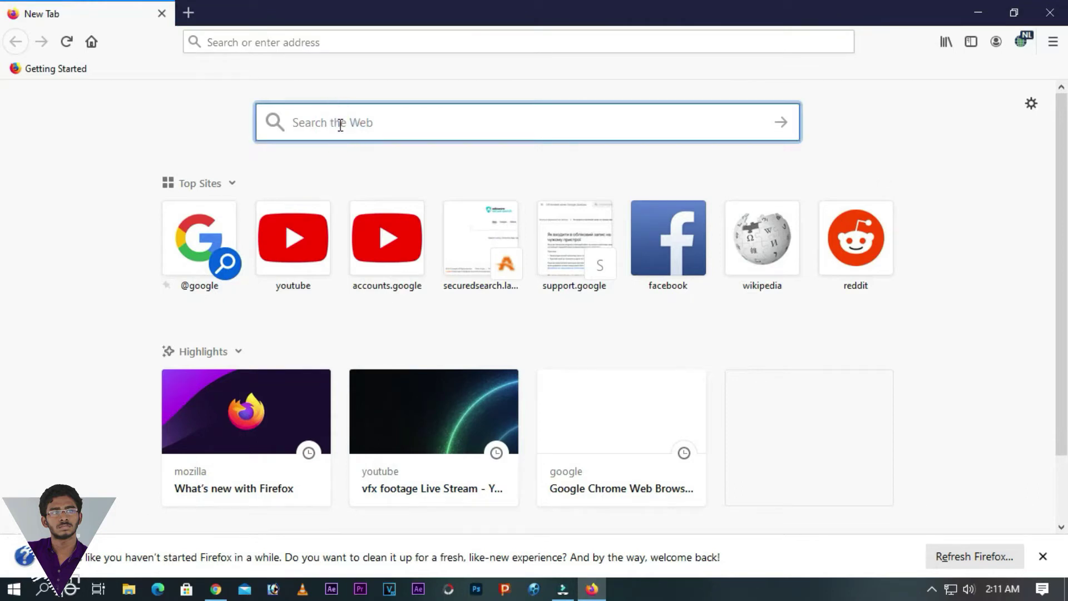
type("pond")
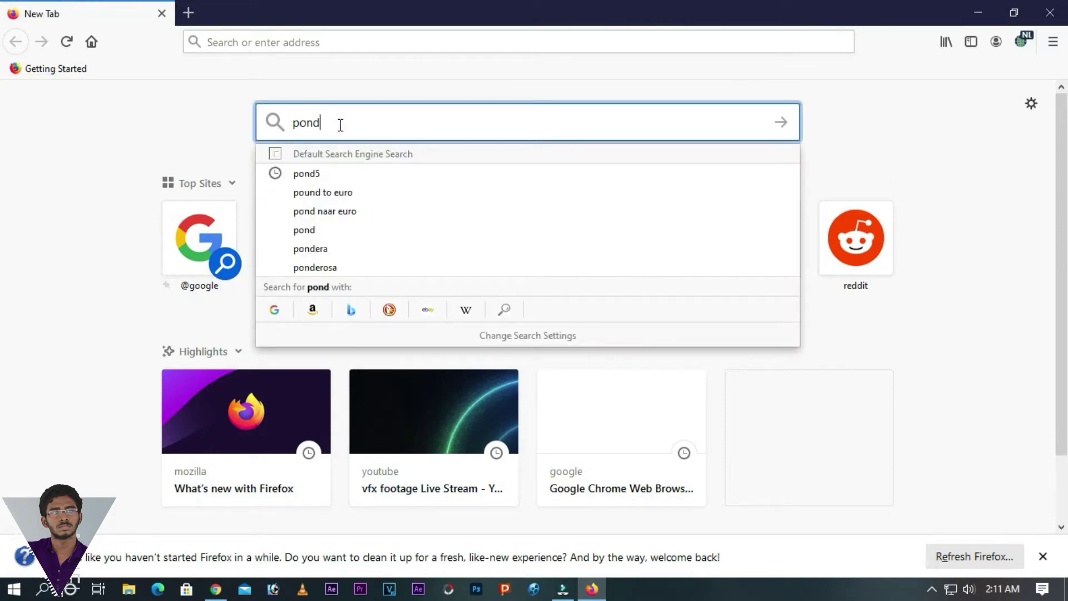
type(" 5\\")
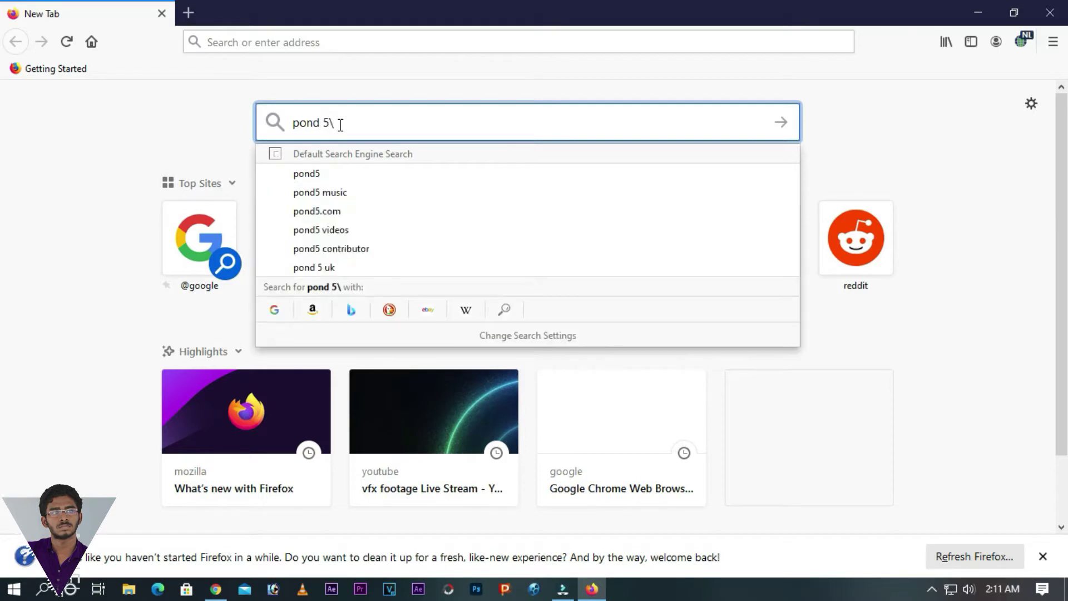
key("Return")
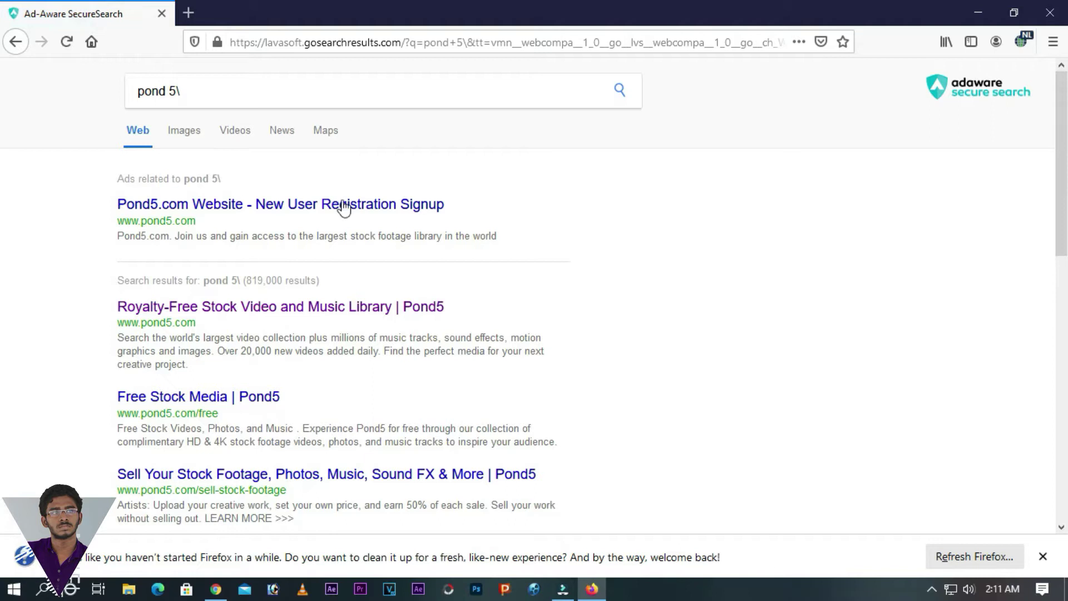
left_click(284, 312)
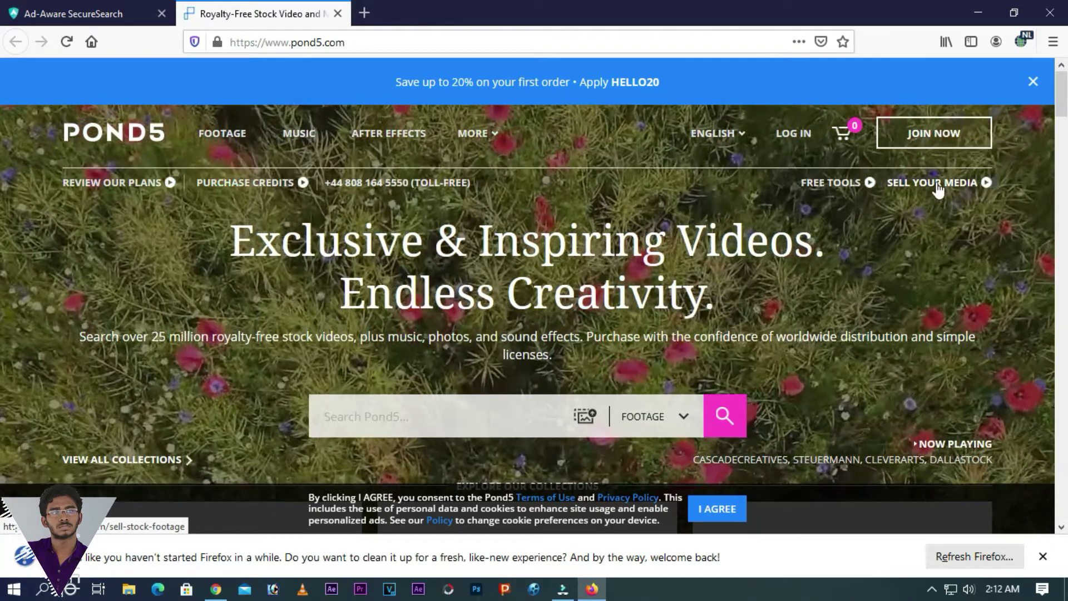
- Go to Sell Your Media, choose Start Selling and scroll to the registration form
left_click(938, 187)
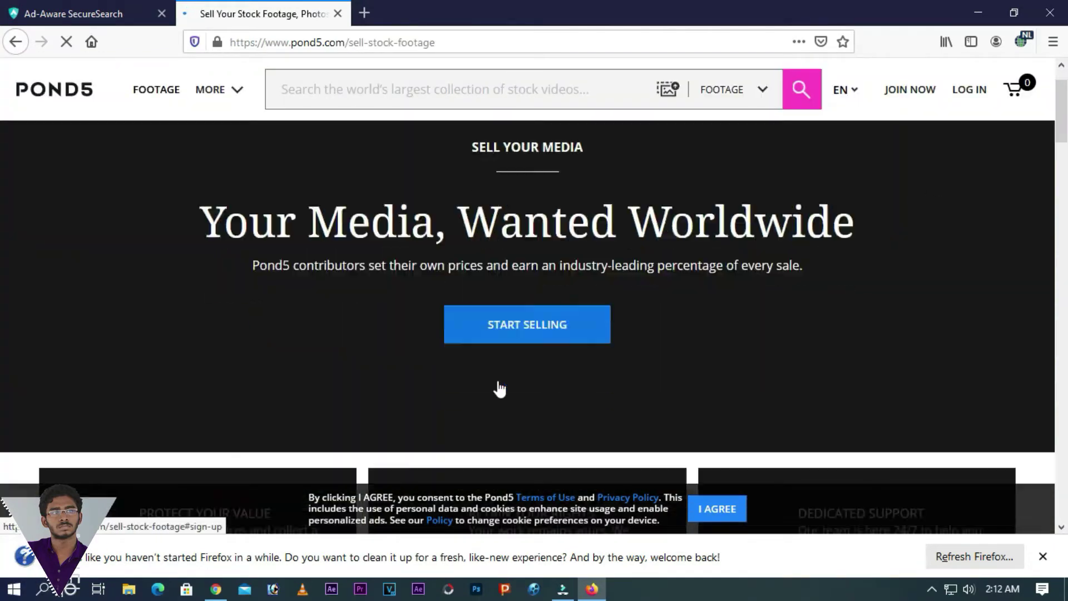
left_click(520, 381)
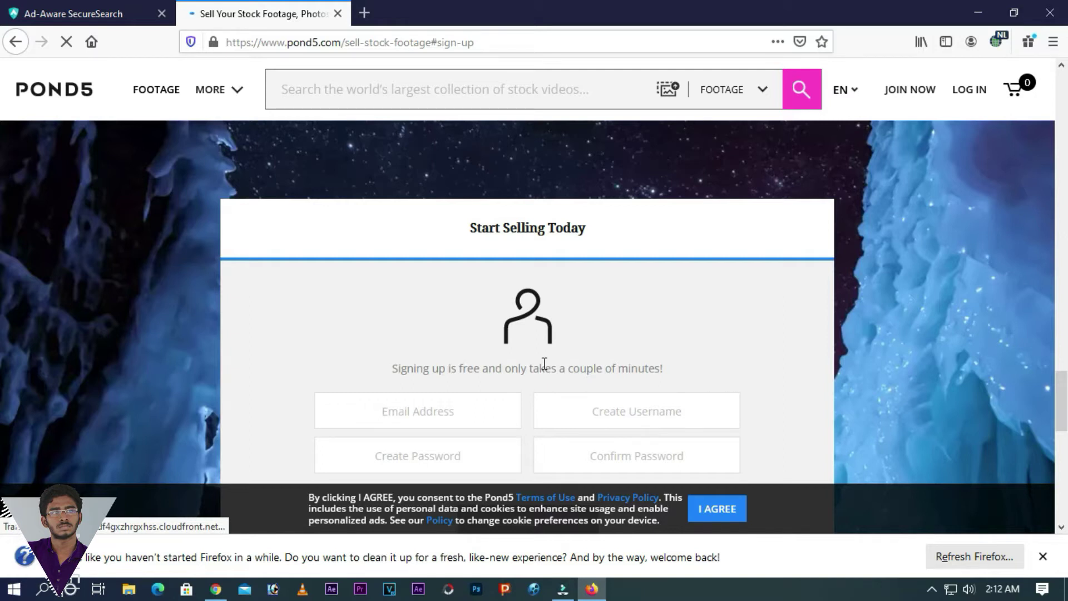
scroll(544, 362, "down", 3)
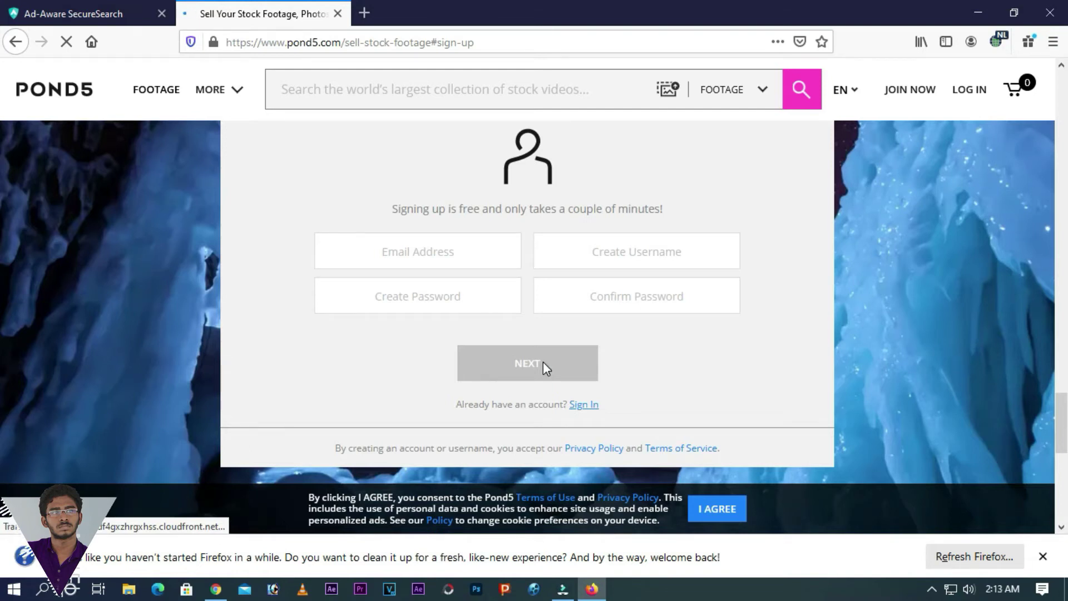
- Enter the sign-up e-mail address, then type and confirm the account password
left_click(452, 259)
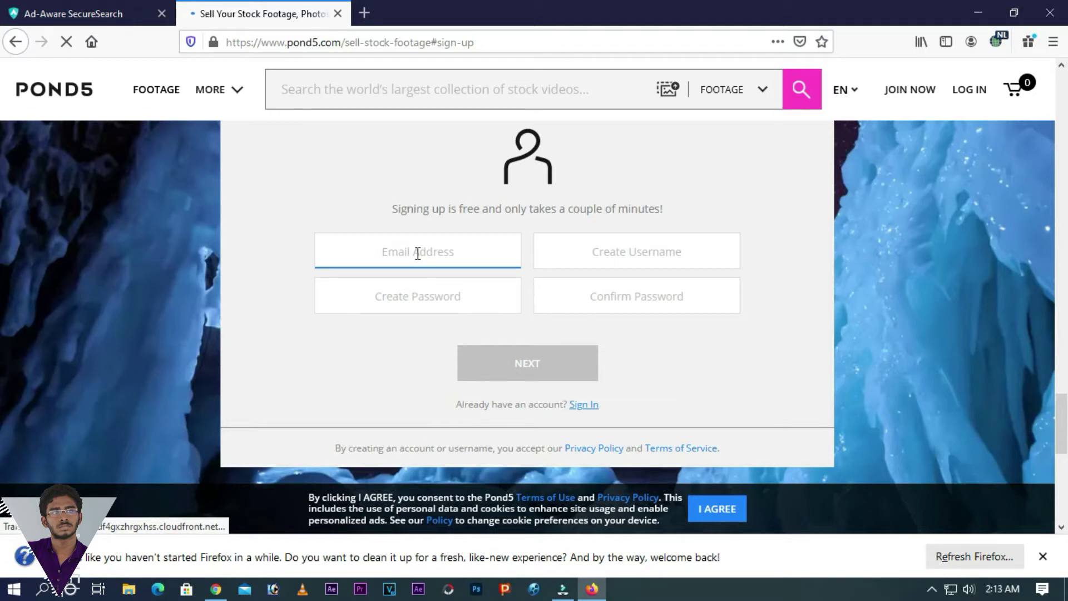
left_click(618, 255)
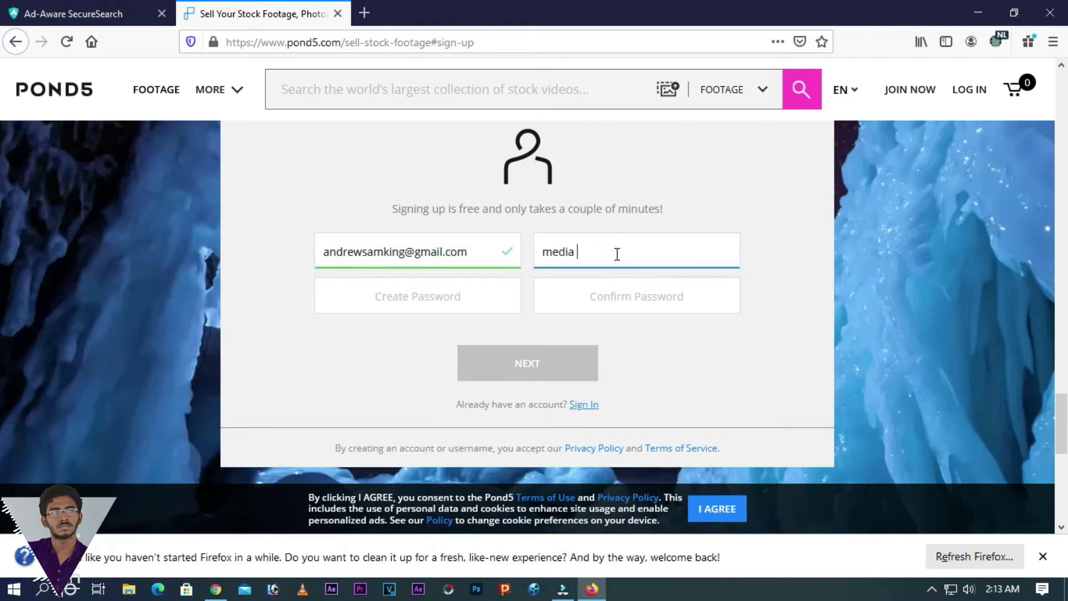
left_click(451, 299)
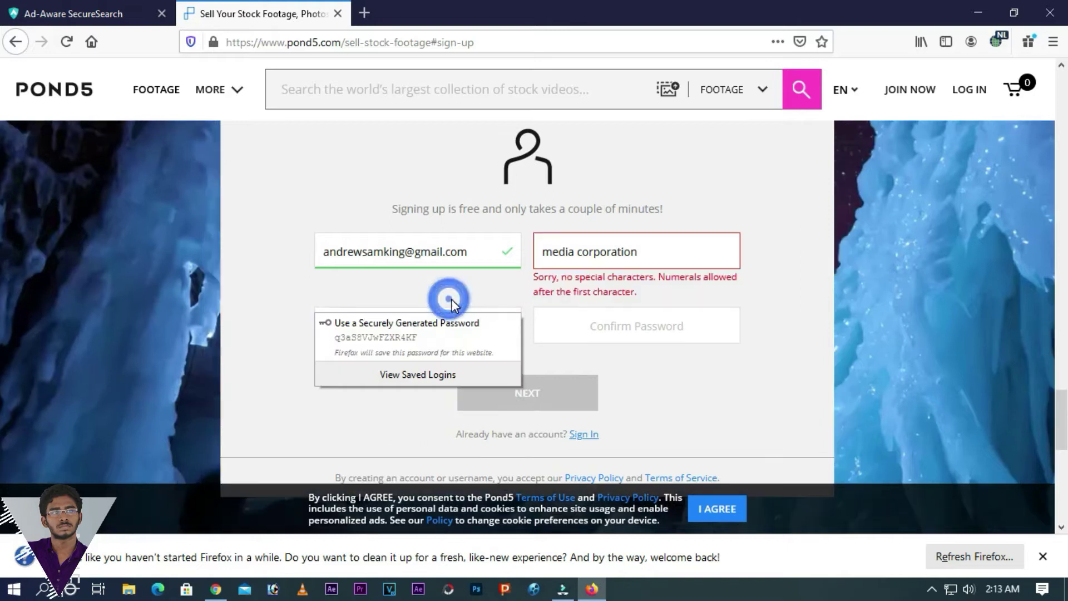
type("••")
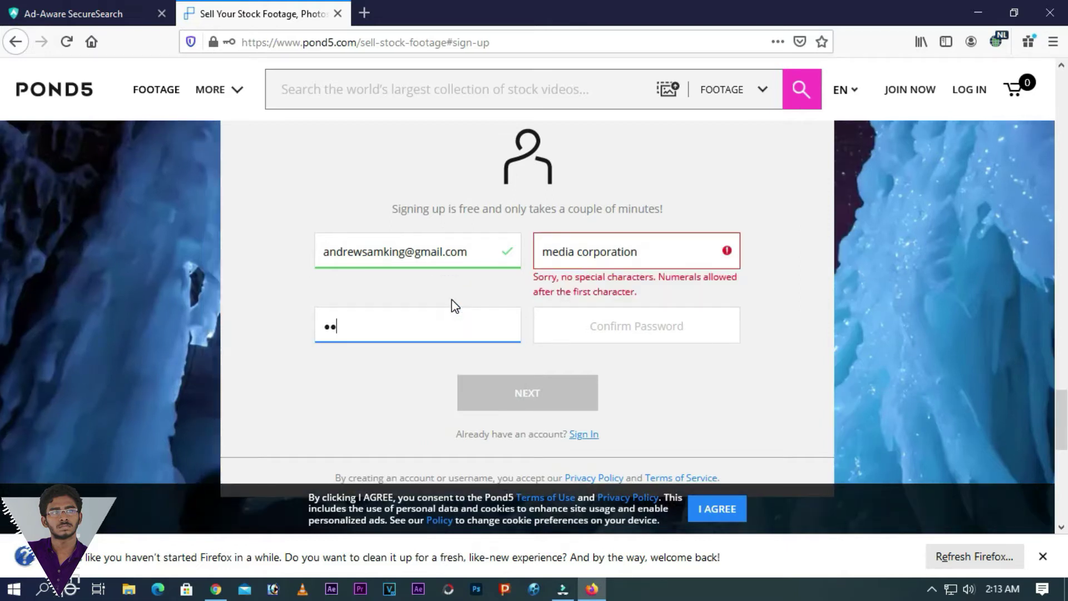
type("•••••••••")
left_click(612, 330)
type("••••")
- Edit the rejected username until it is unique and accepted
left_click(650, 256)
key("BackSpace")
key("BackSpace")
key("BackSpace")
key("BackSpace")
key("BackSpace")
key("BackSpace")
key("BackSpace")
key("BackSpace")
key("BackSpace")
key("BackSpace")
key("BackSpace")
key("BackSpace")
type("woods")
left_click(618, 250)
type("a")
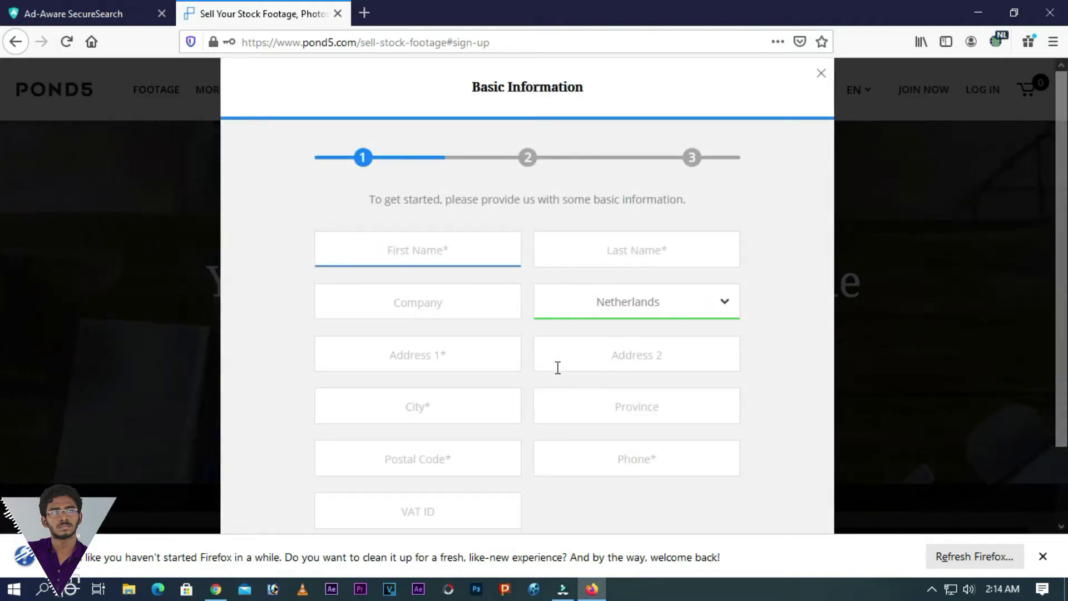
- Enter the contributor's first and last name and the company 'media woods'
scroll(518, 347, "down", 2)
scroll(565, 364, "up", 2)
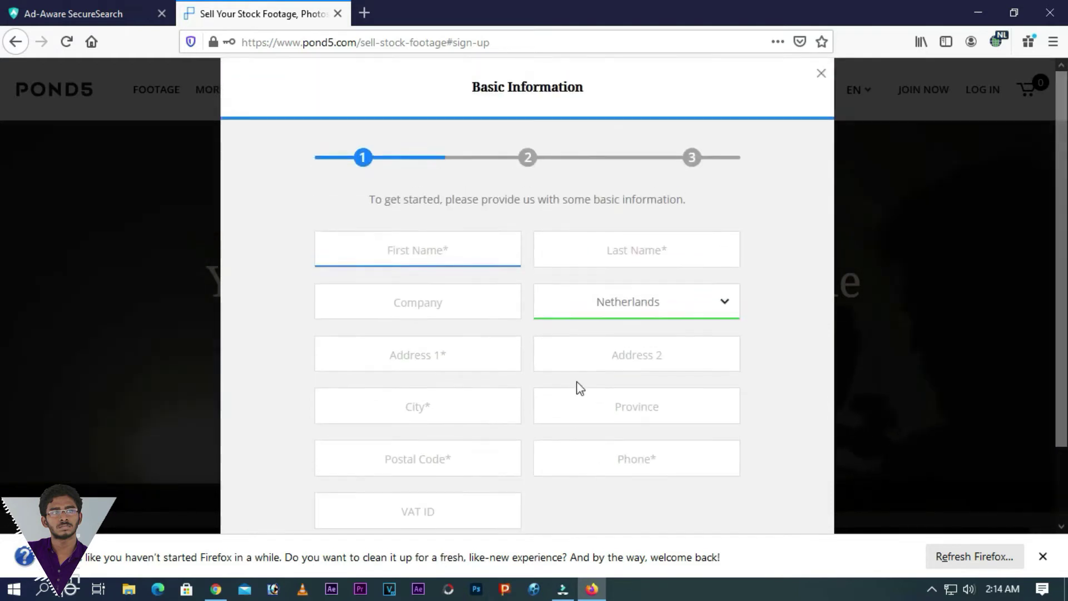
left_click(410, 245)
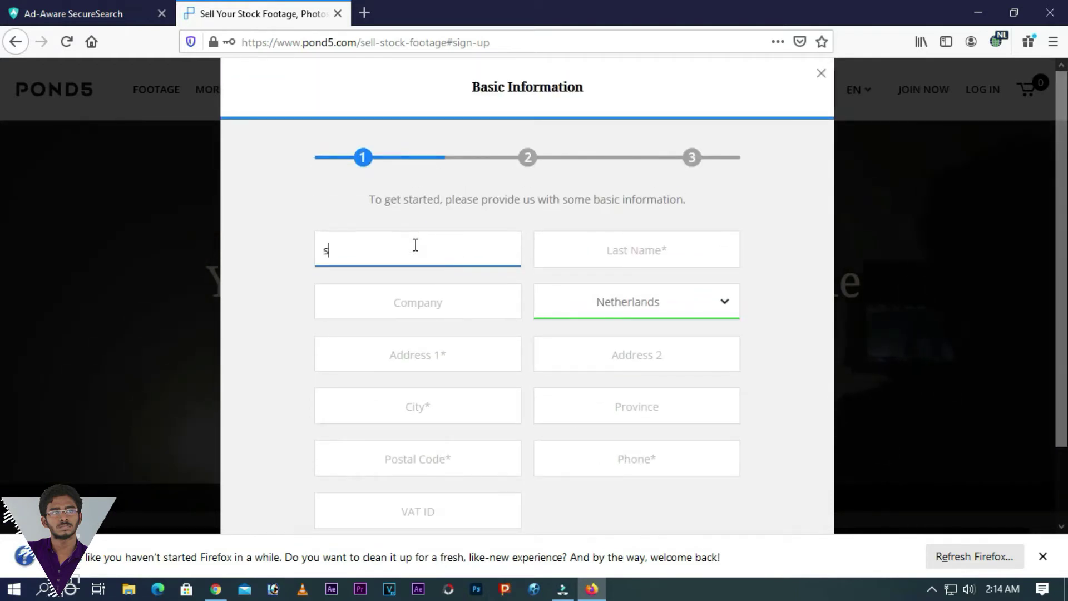
type("s")
left_click(615, 242)
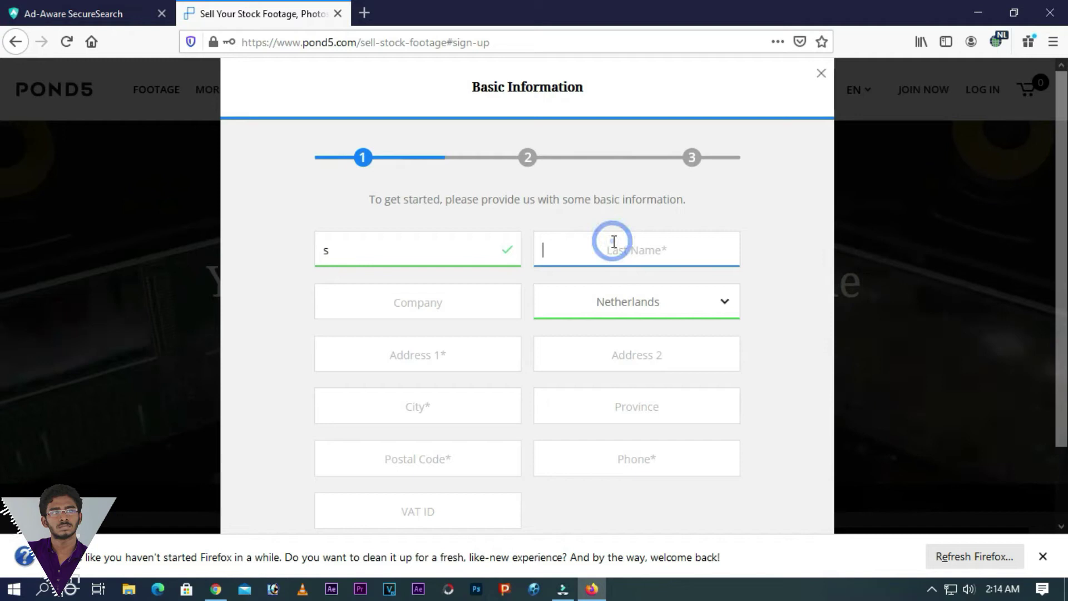
left_click(409, 248)
type("anuel")
left_click(569, 245)
type("s")
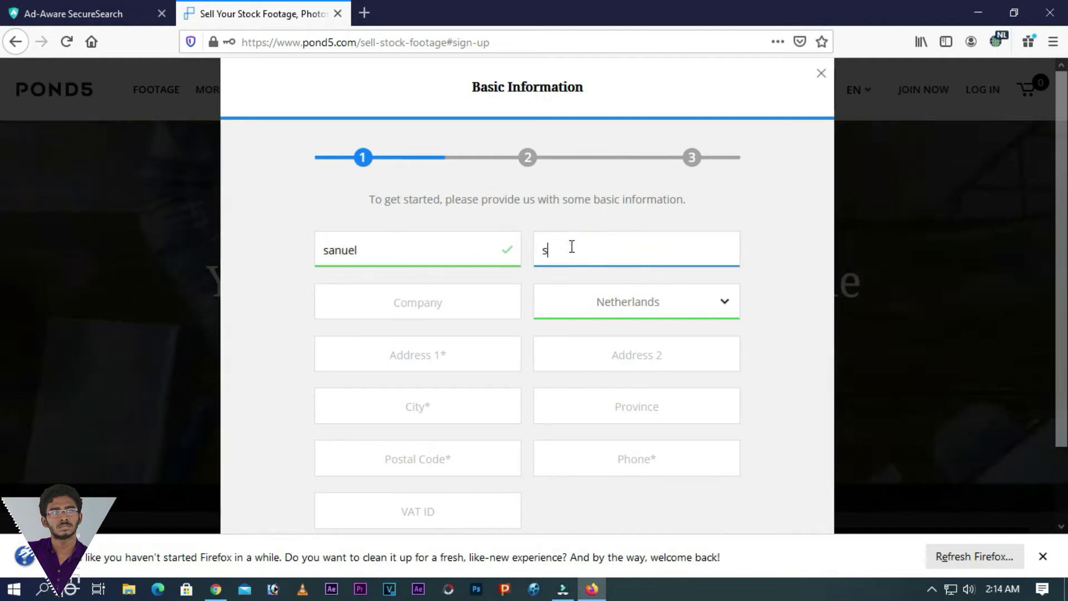
left_click(424, 303)
type("media woods")
- Set the country to India
left_click(628, 301)
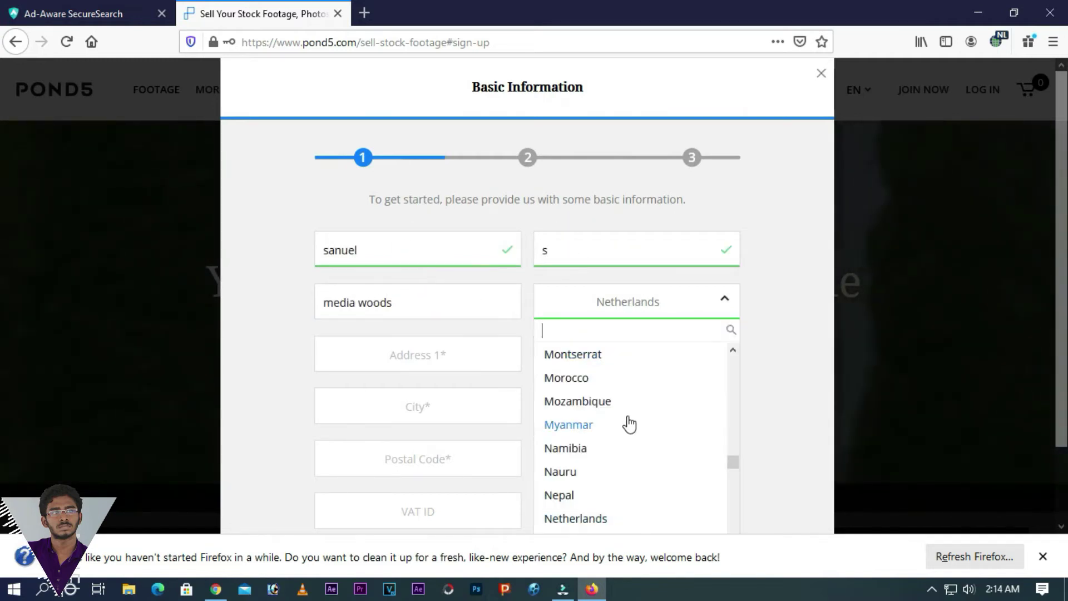
type("iii")
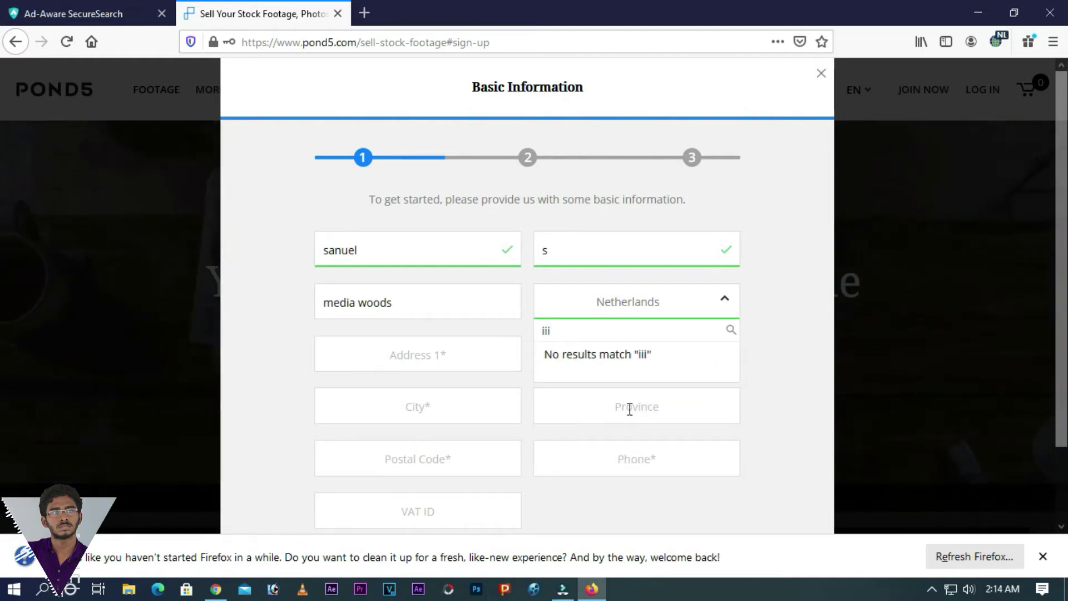
key("BackSpace")
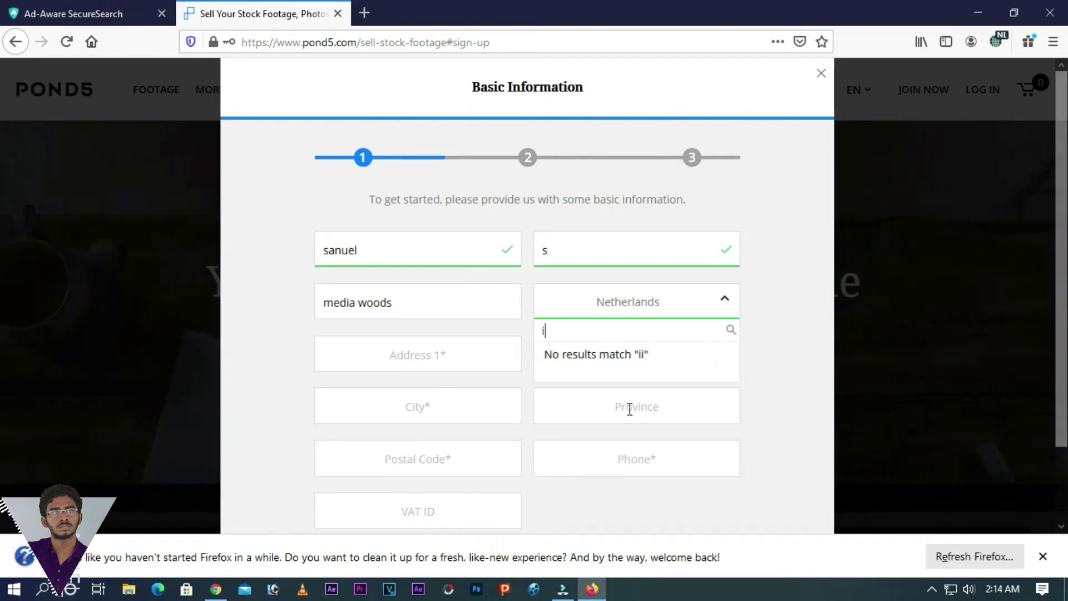
scroll(631, 432, "down", 4)
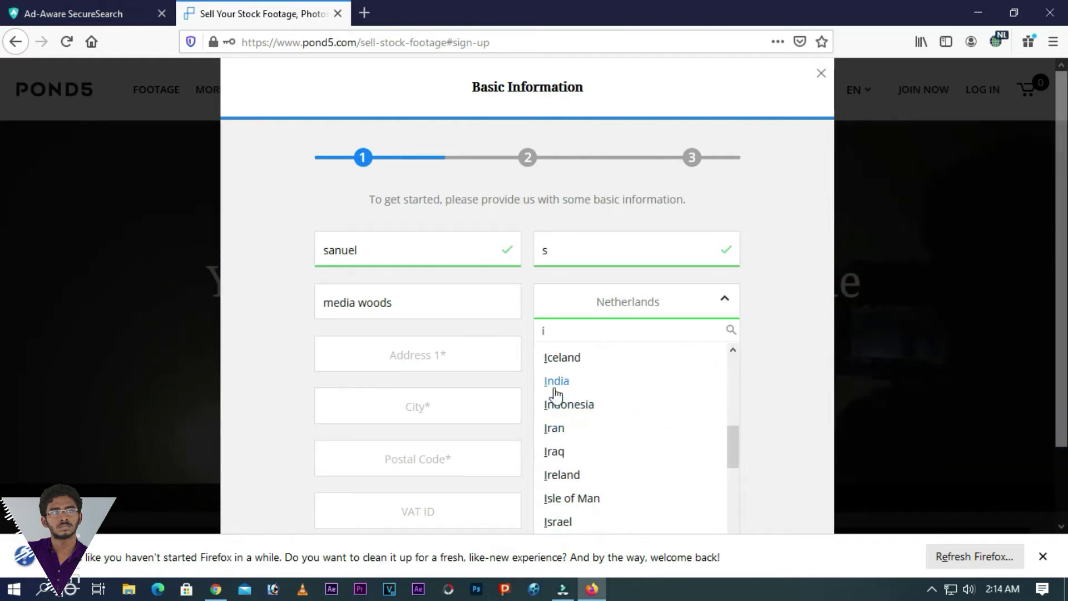
left_click(555, 380)
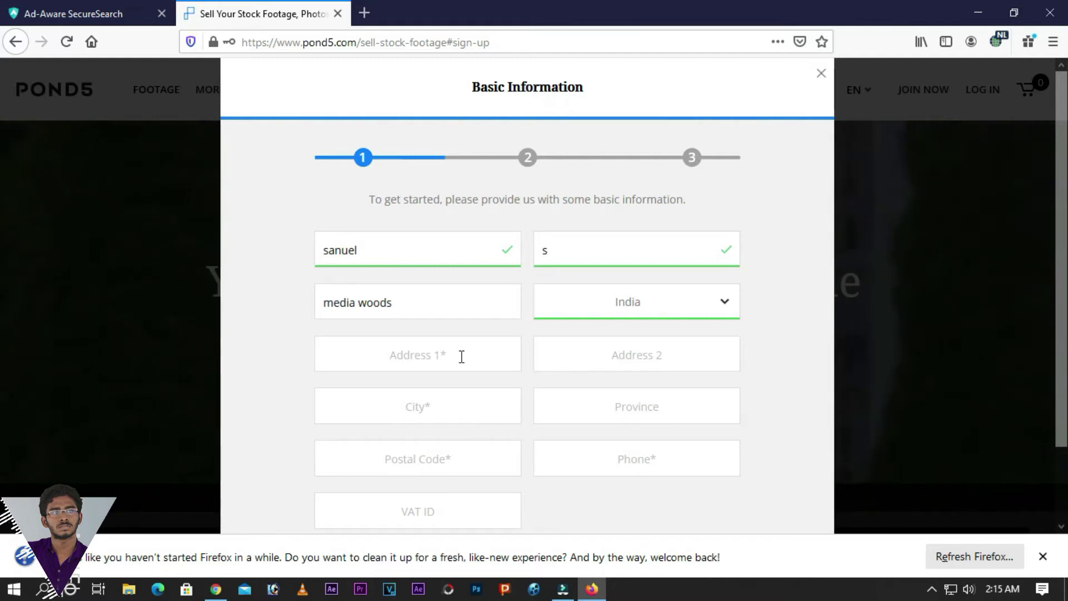
left_click(675, 313)
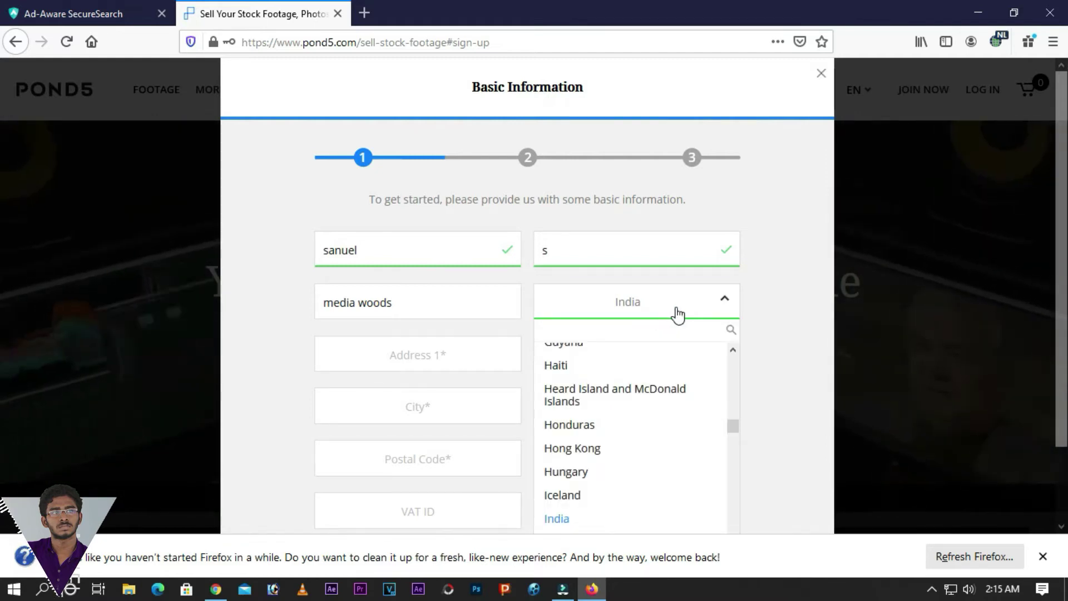
left_click(678, 315)
- Fill both address lines, the city and province fields with placeholder text
left_click(479, 357)
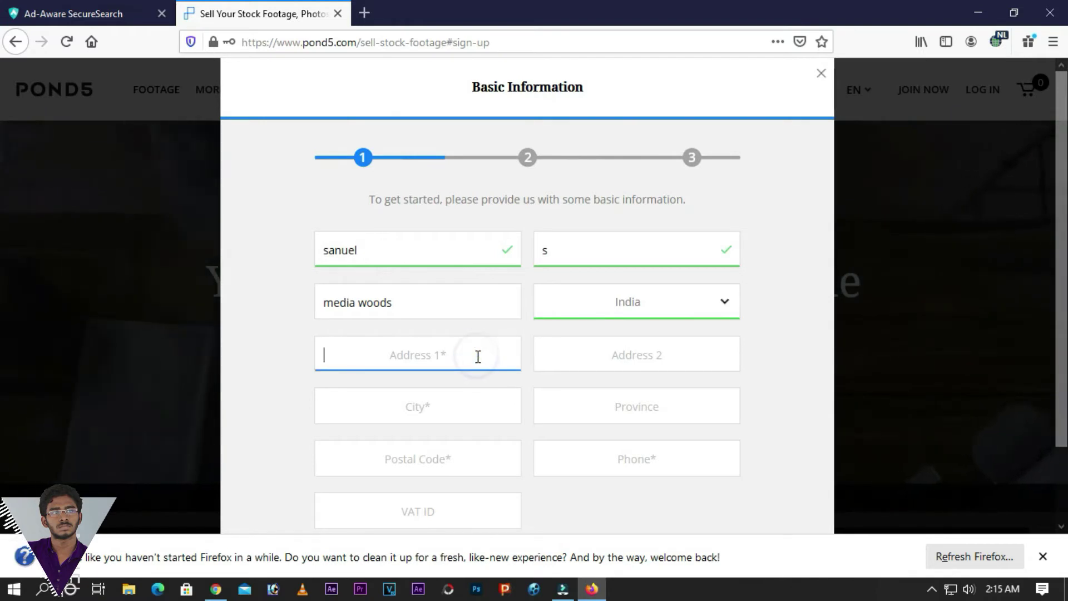
type("frfwef")
key("Tab")
type("sgfgfrgfrg")
left_click(431, 405)
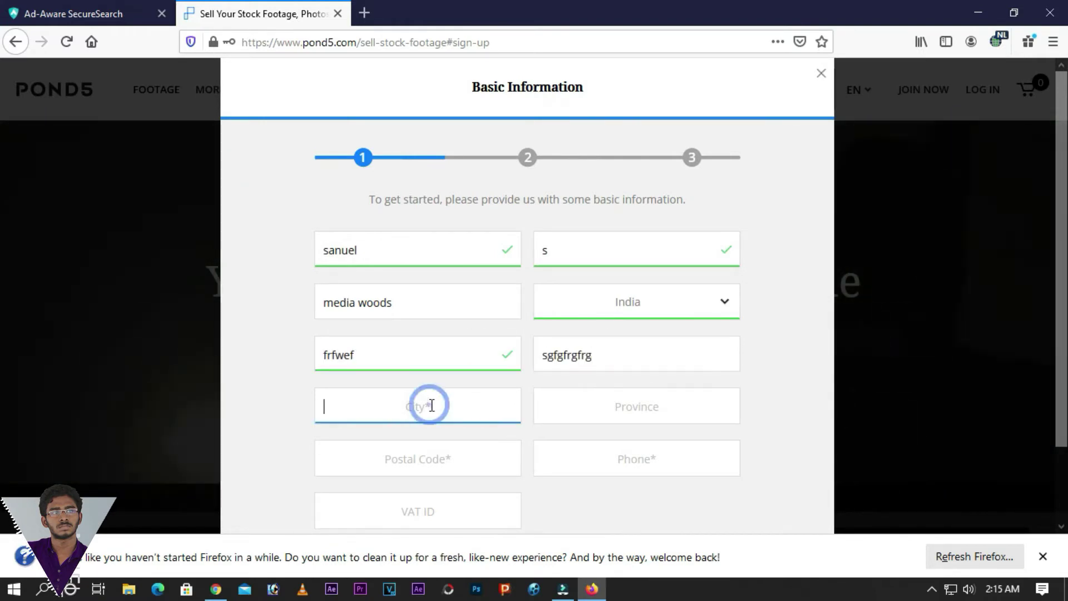
type("grrgwrgwerg")
key("Tab")
type("grwrgwerg")
key("Tab")
type("wergwergwerg")
- Enter the postal code and continue to the About Your Work step
left_click(468, 455)
type("wgwergwergwg")
scroll(472, 440, "down", 2)
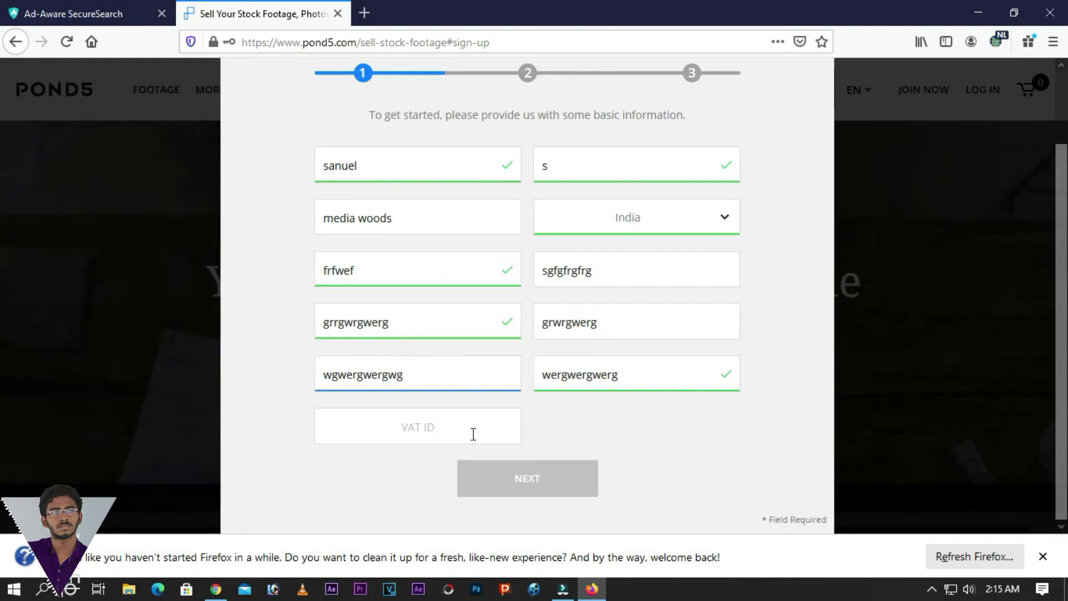
left_click(555, 444)
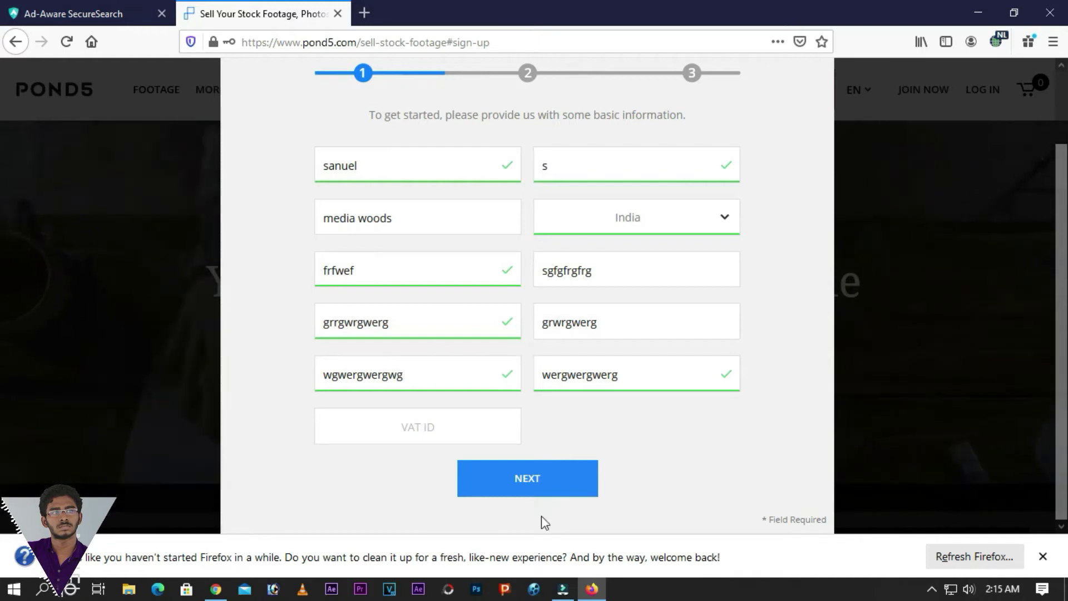
left_click(542, 488)
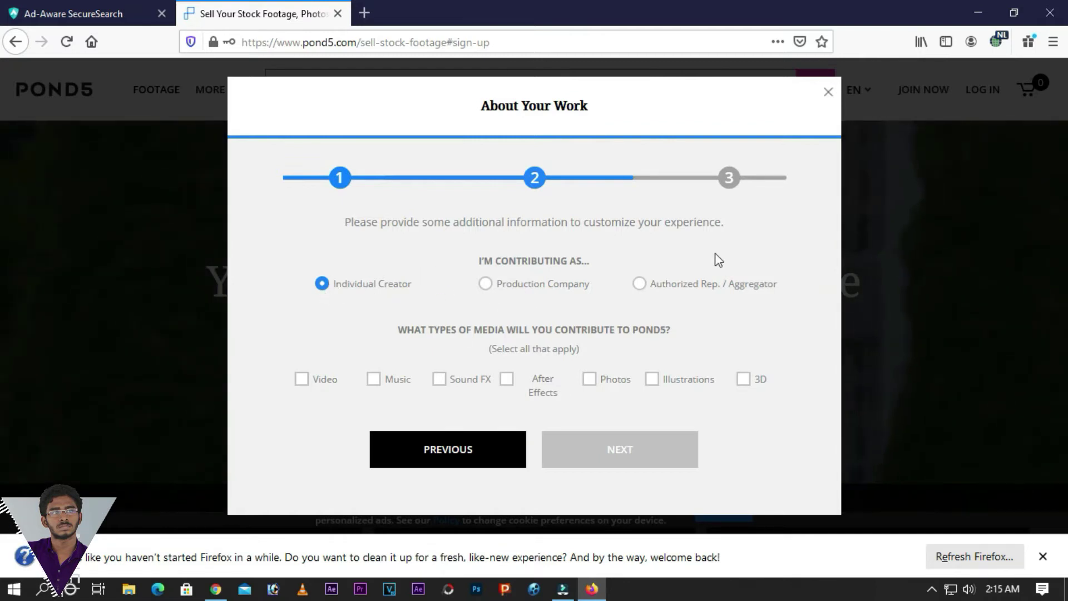
- Tick Video, Photos, Illustrations and After Effects as media types and proceed to ID upload
left_click(301, 380)
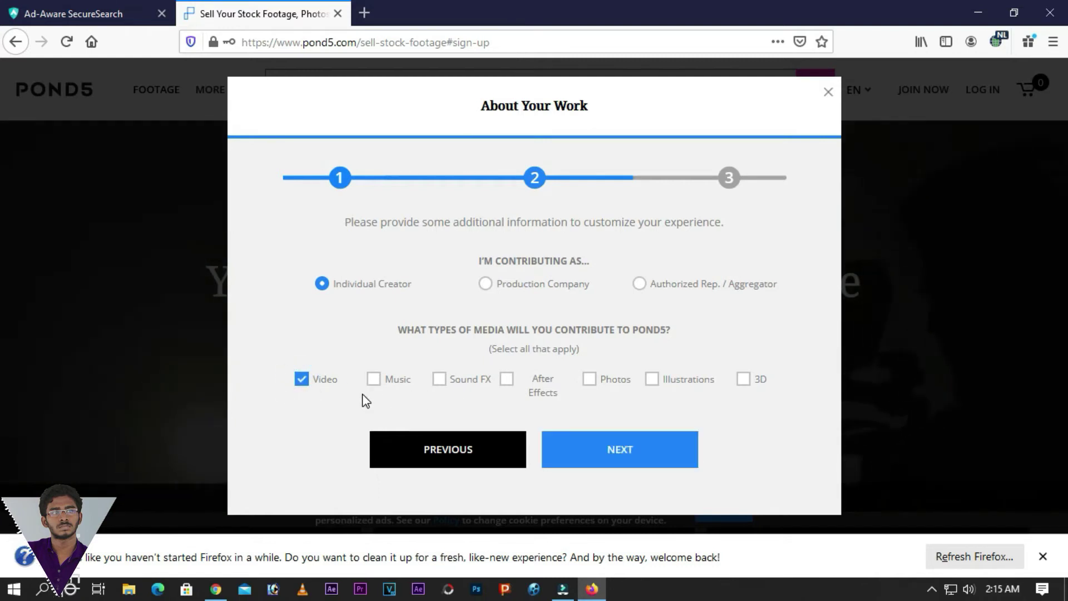
left_click(589, 384)
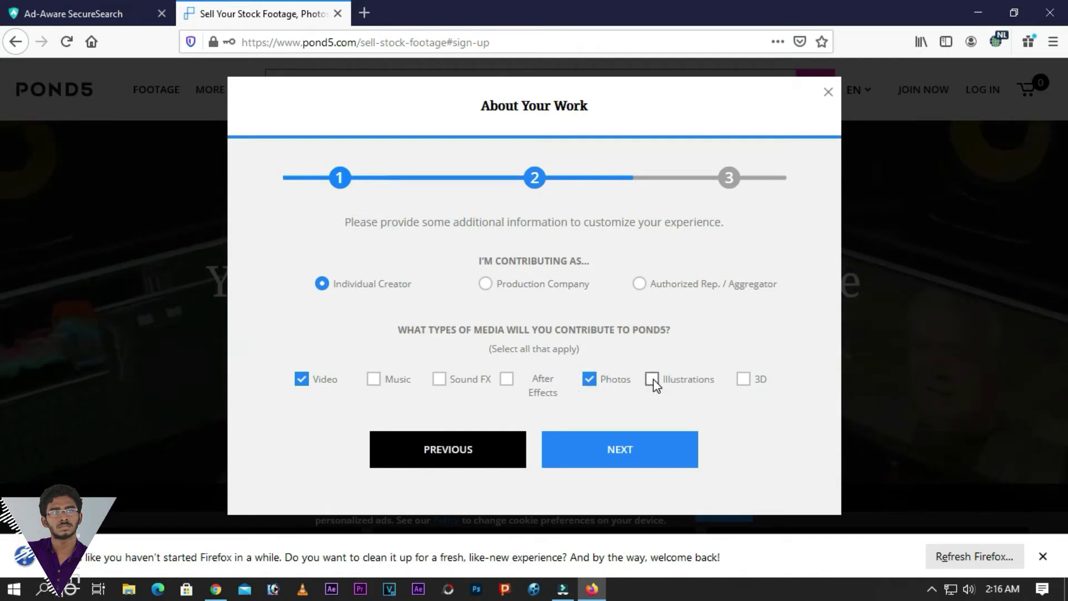
left_click(653, 379)
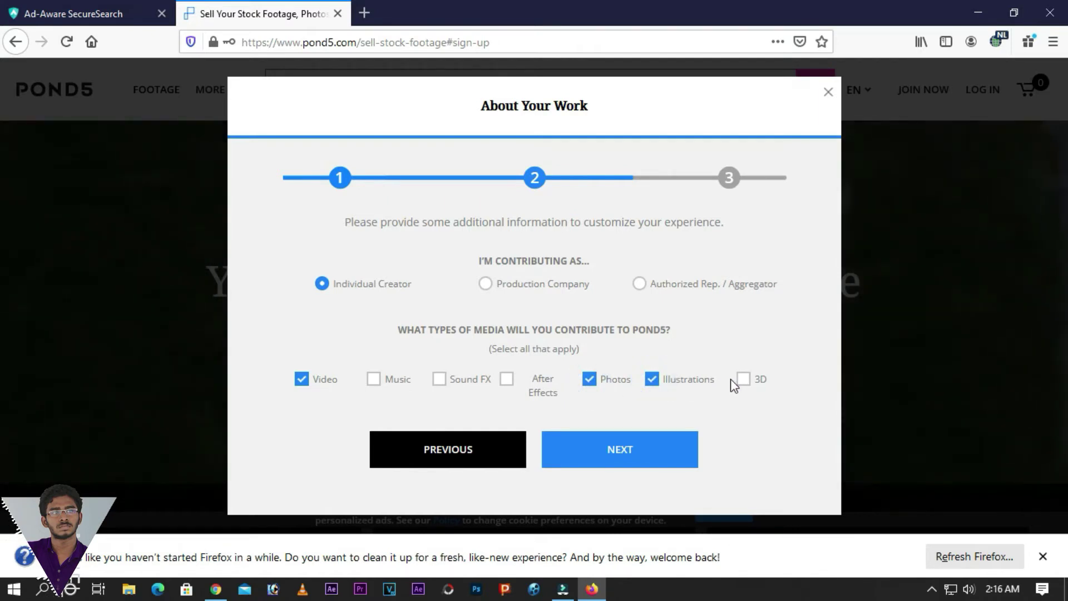
left_click(506, 379)
left_click(605, 457)
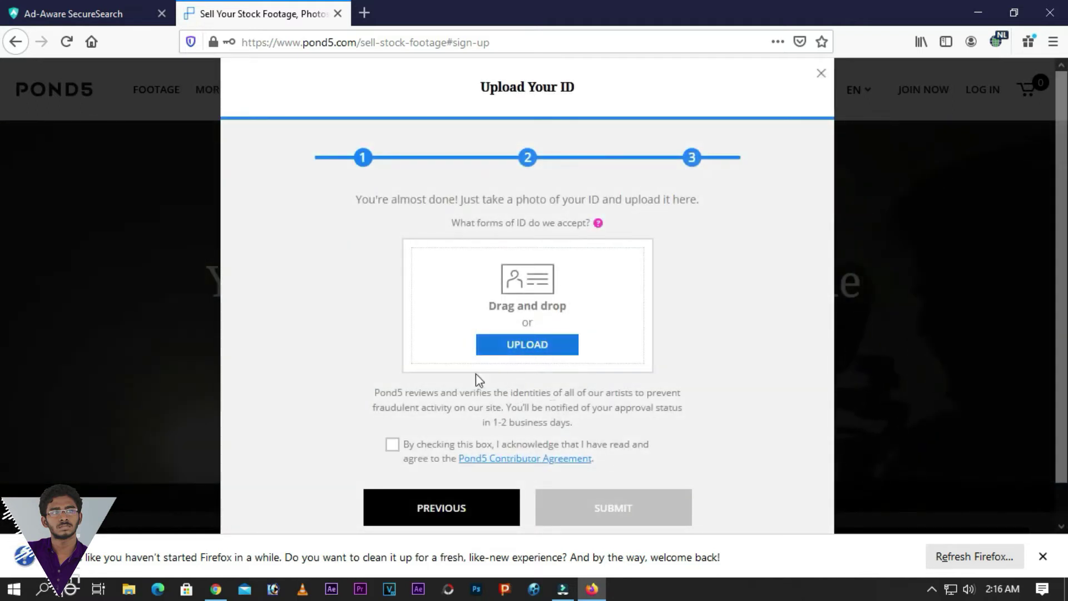
- Acknowledge the Pond5 Contributor Agreement, then close the Upload Your ID dialog
left_click(392, 444)
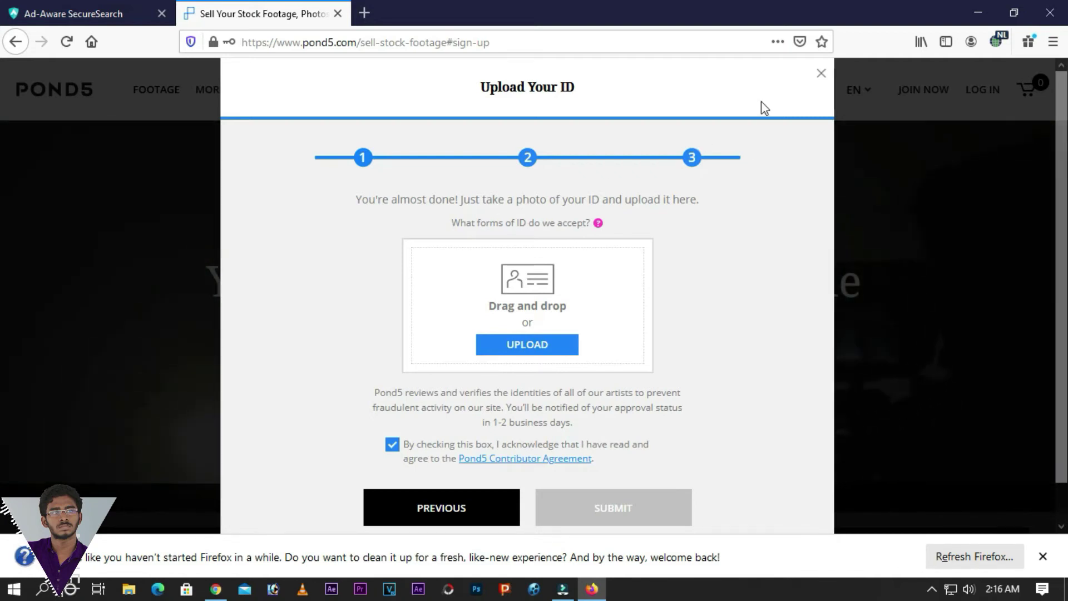
scroll(649, 378, "down", 1)
scroll(656, 374, "up", 1)
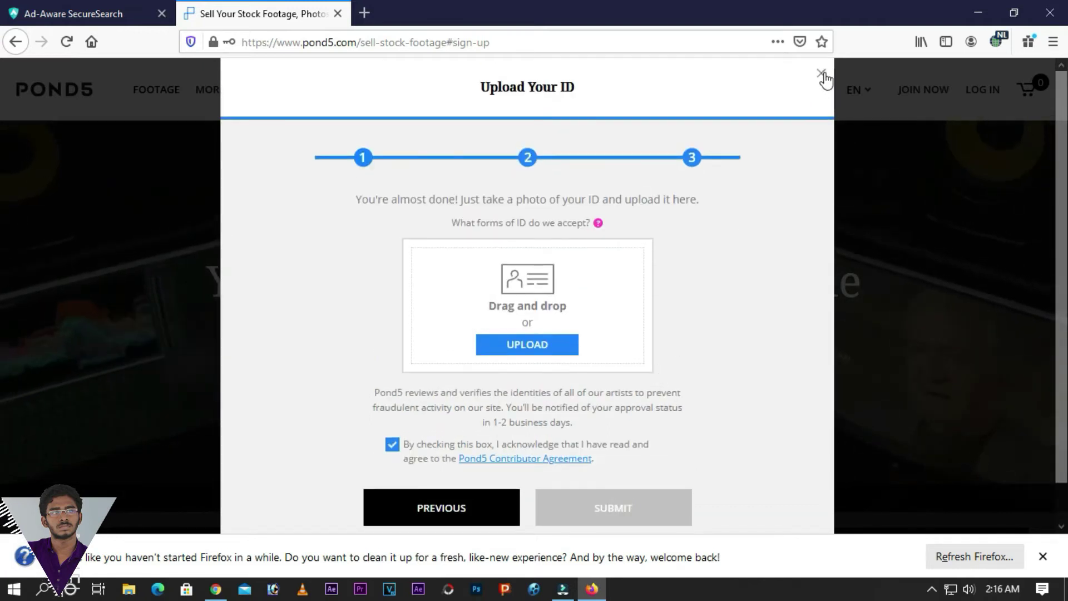
left_click(822, 74)
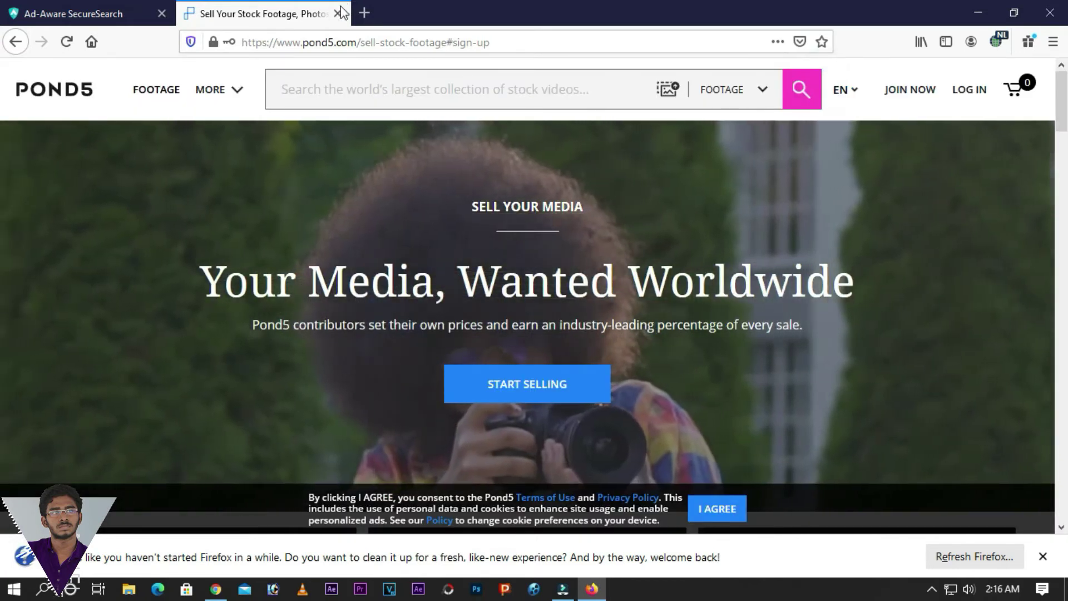
- Close the Pond5 sell page tab and Firefox, and bring the Chrome Pond5 window forward
left_click(337, 12)
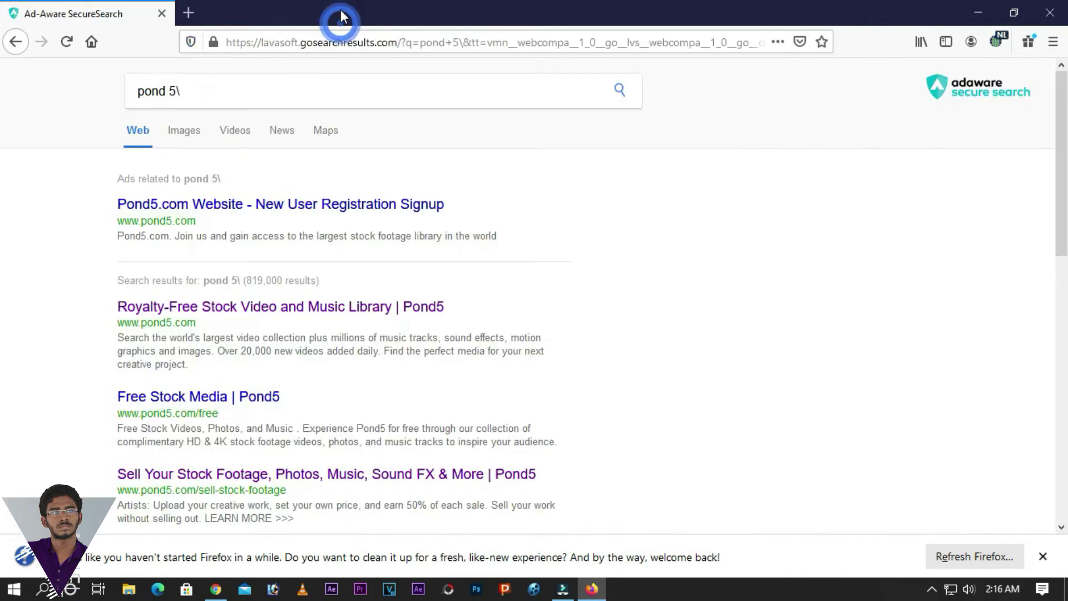
left_click(162, 15)
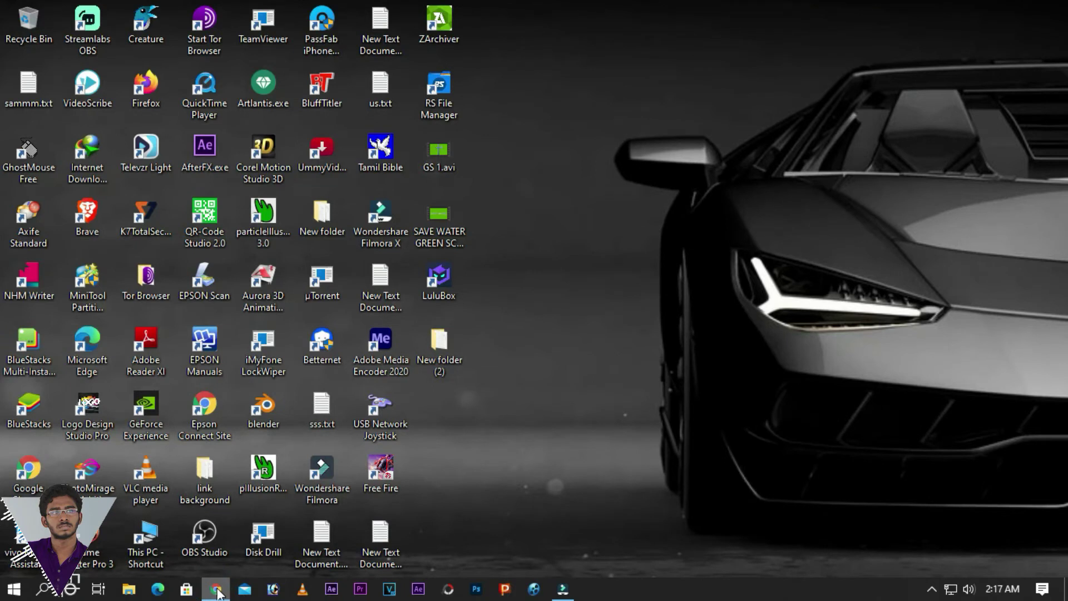
left_click(217, 591)
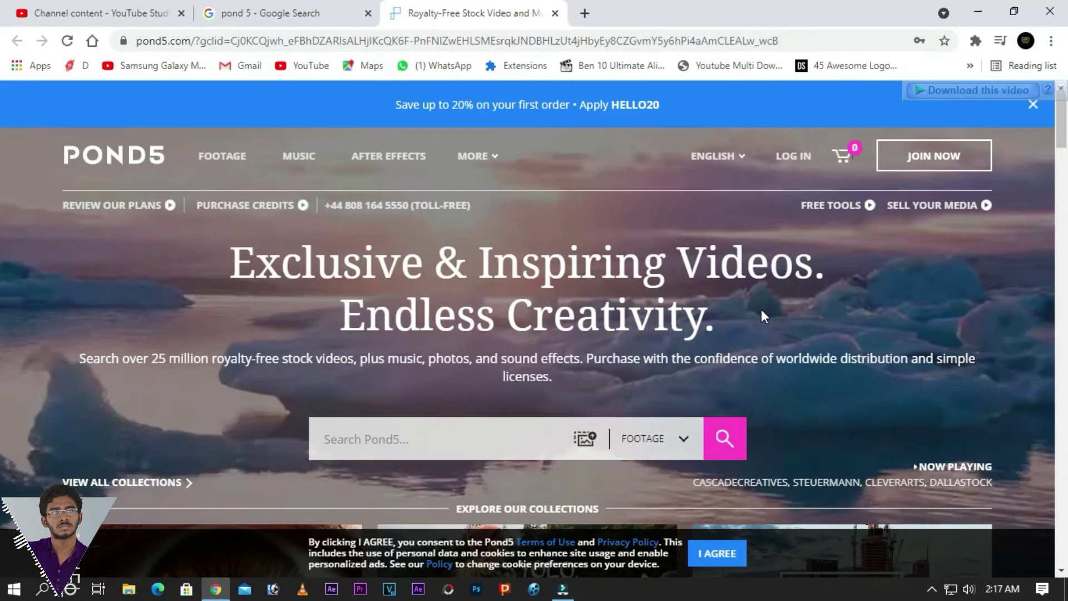
- Sign in to Pond5 with the saved credentials and dismiss the success notice
left_click(793, 151)
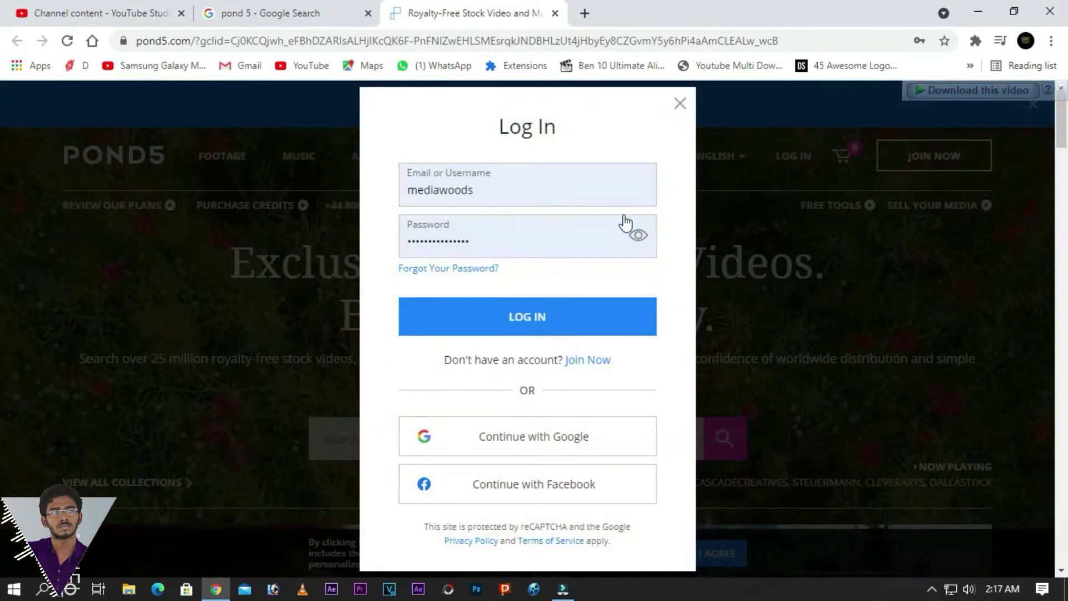
left_click(546, 331)
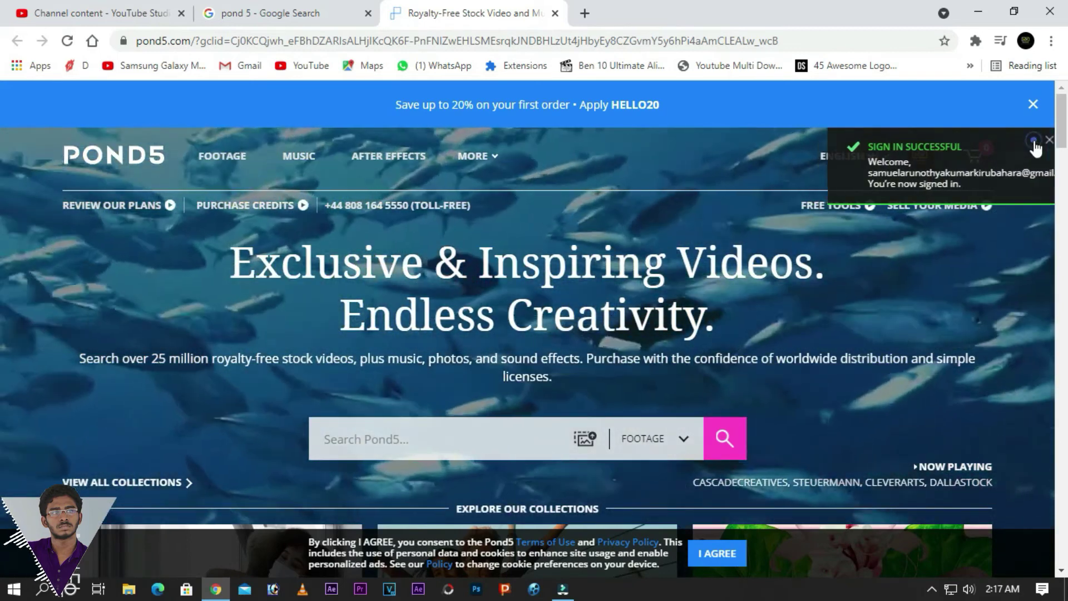
left_click(1034, 141)
mouse_move(918, 167)
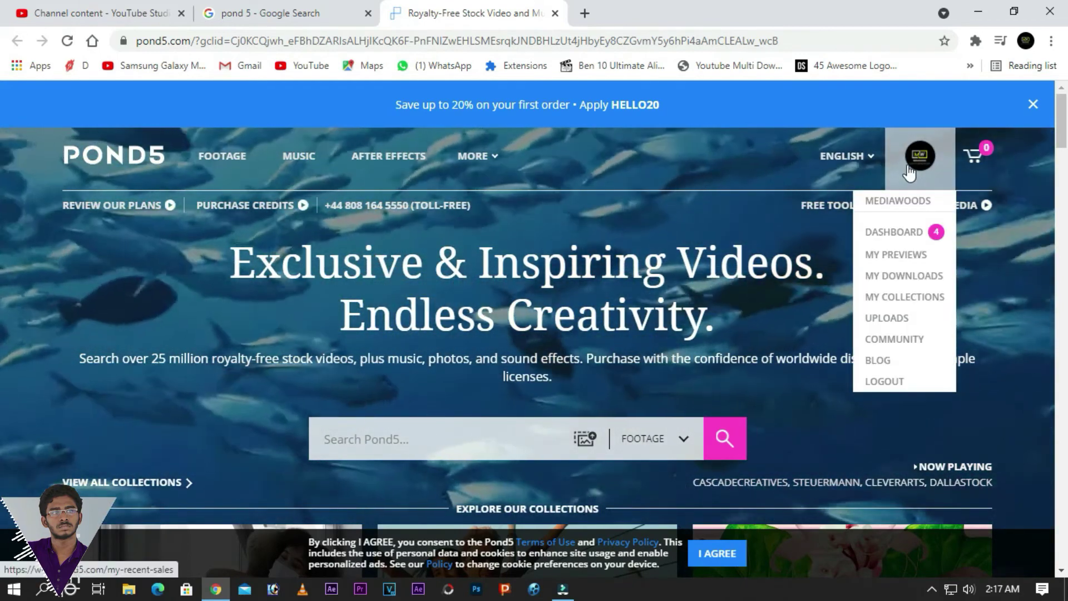
- Go to the contributor Dashboard and review the All Recent Sales per-clip earnings
left_click(906, 234)
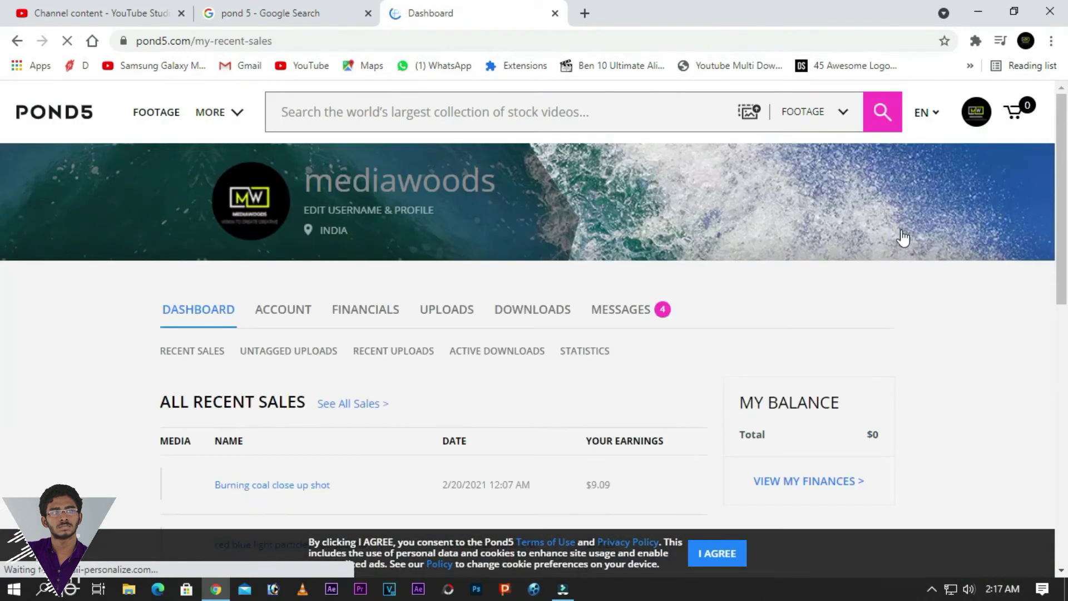
scroll(549, 410, "down", 4)
scroll(579, 381, "up", 3)
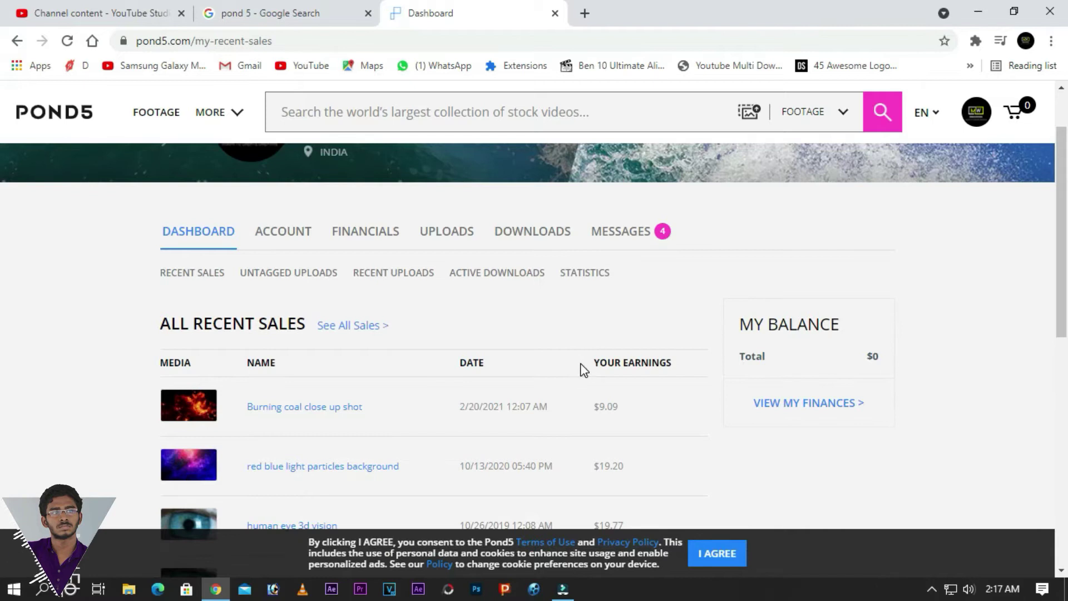
scroll(582, 369, "down", 3)
scroll(582, 370, "up", 3)
- Open Recent Uploads and browse the clip list's IDs, titles, tags, prices and statuses
left_click(367, 275)
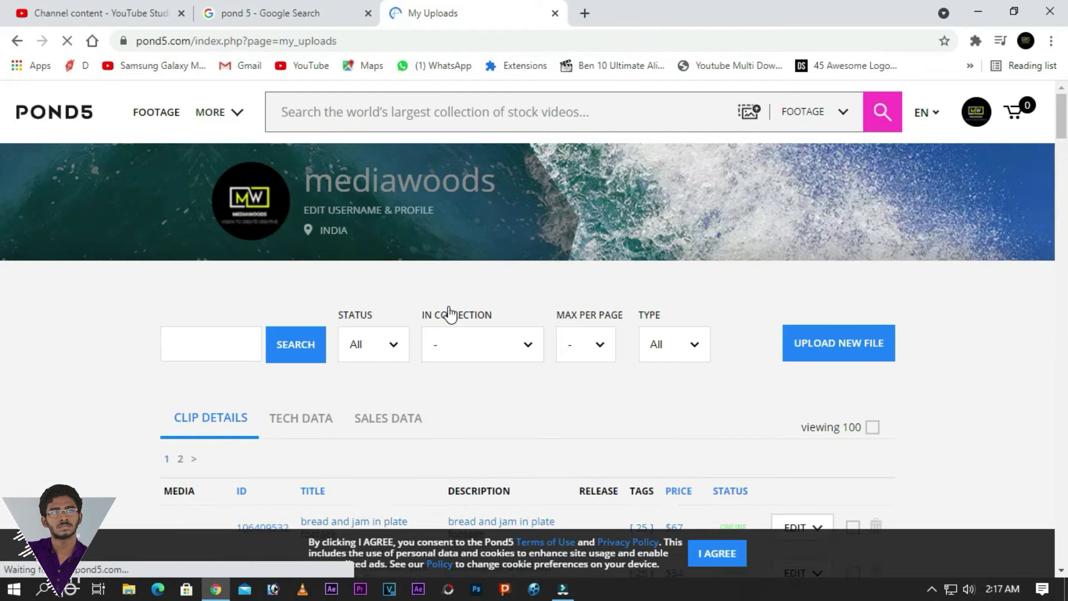
scroll(450, 313, "down", 4)
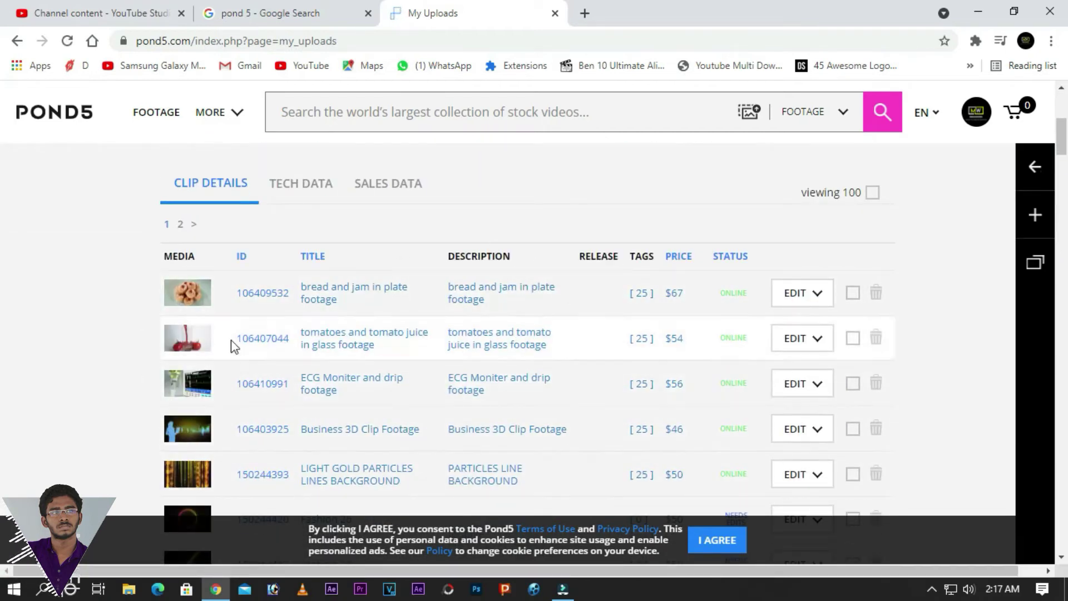
scroll(593, 360, "down", 13)
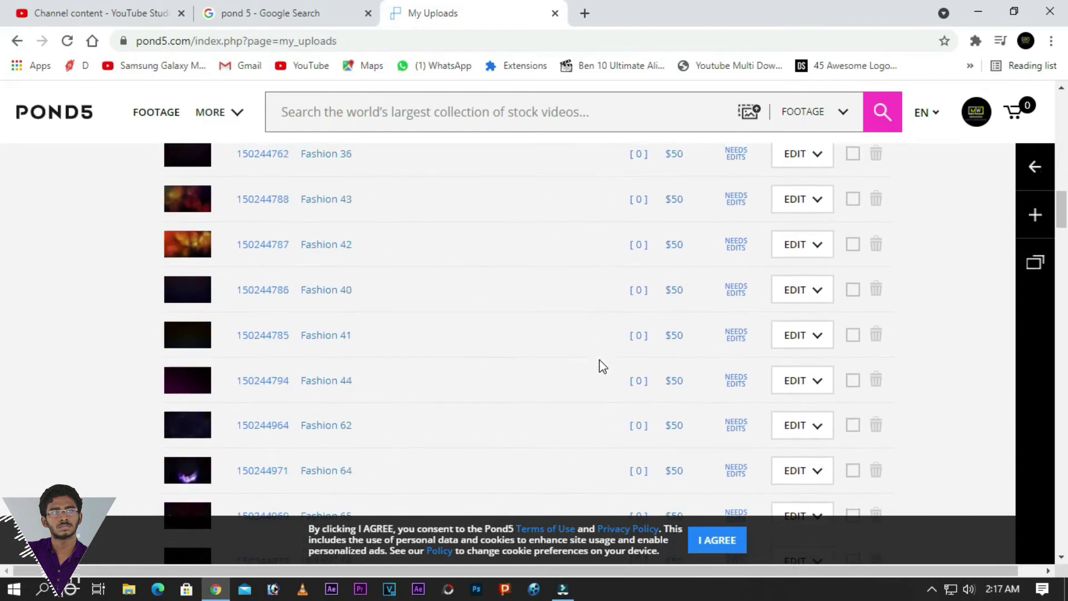
scroll(600, 362, "down", 20)
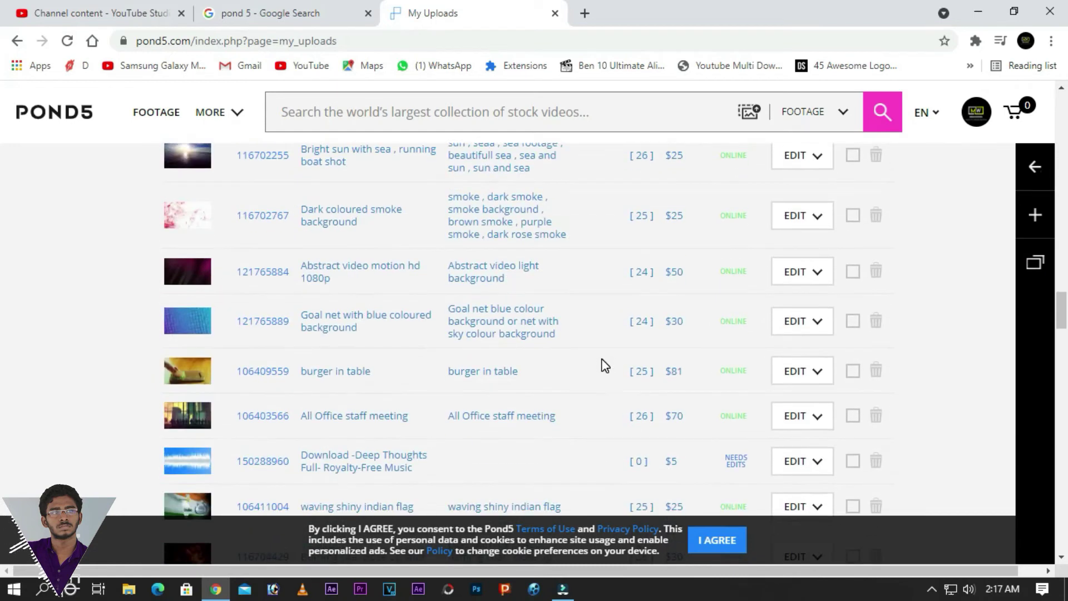
scroll(604, 366, "down", 5)
scroll(604, 361, "up", 15)
scroll(605, 356, "up", 20)
- Open the Upload Your Media dialog and close it without choosing a file
scroll(825, 434, "down", 1)
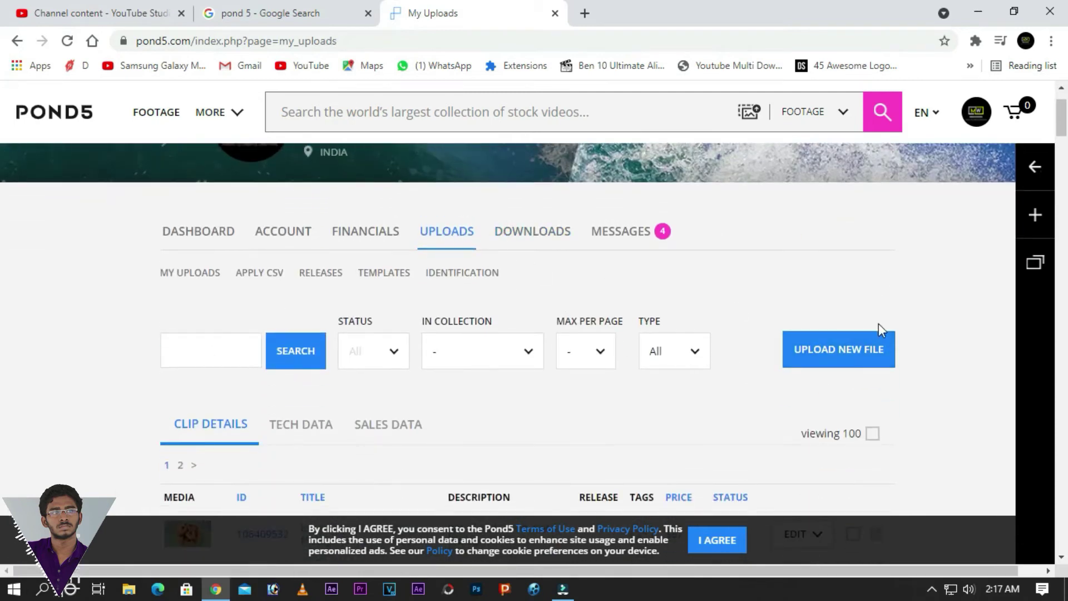
left_click(839, 350)
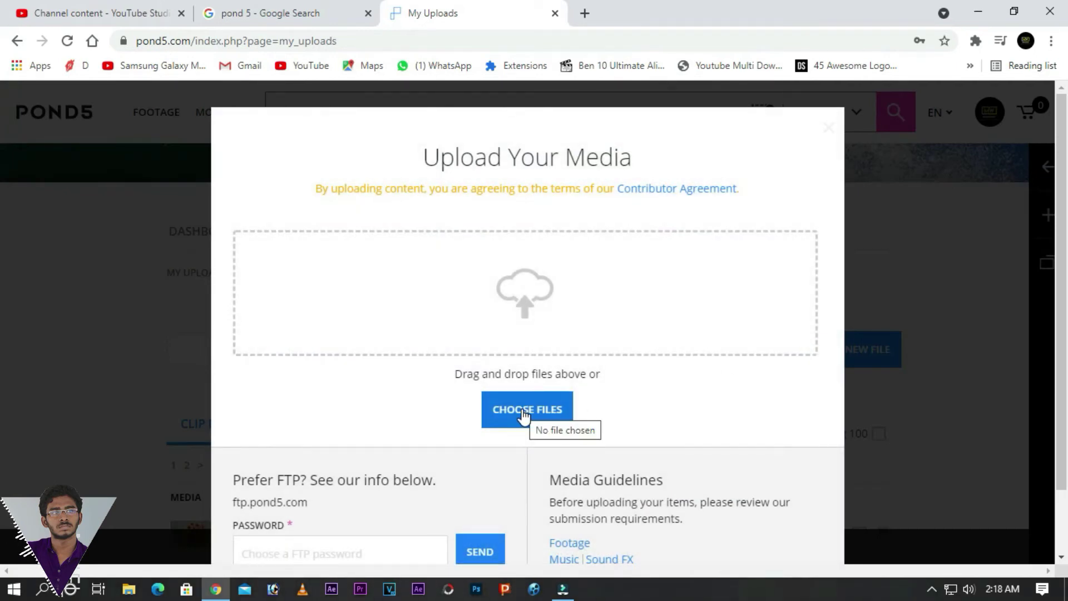
left_click(925, 277)
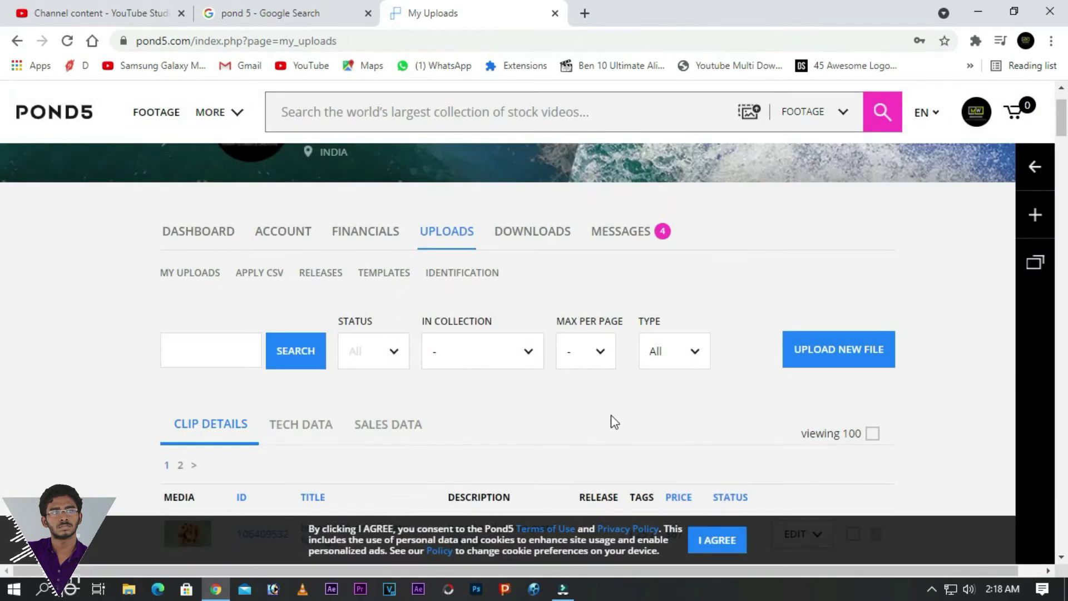
scroll(694, 332, "down", 10)
scroll(696, 332, "up", 7)
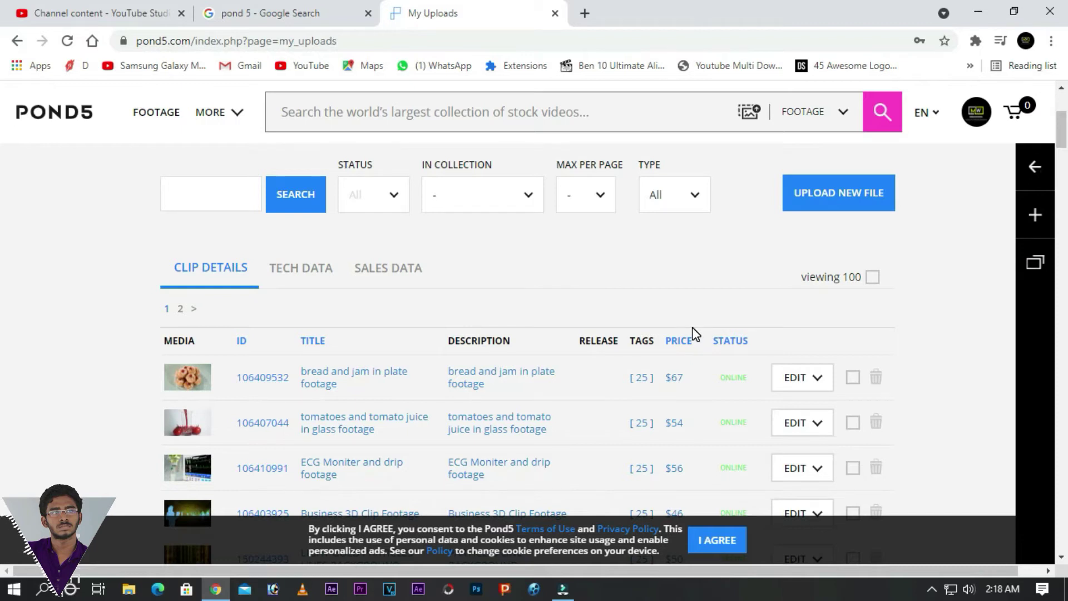
scroll(696, 334, "down", 10)
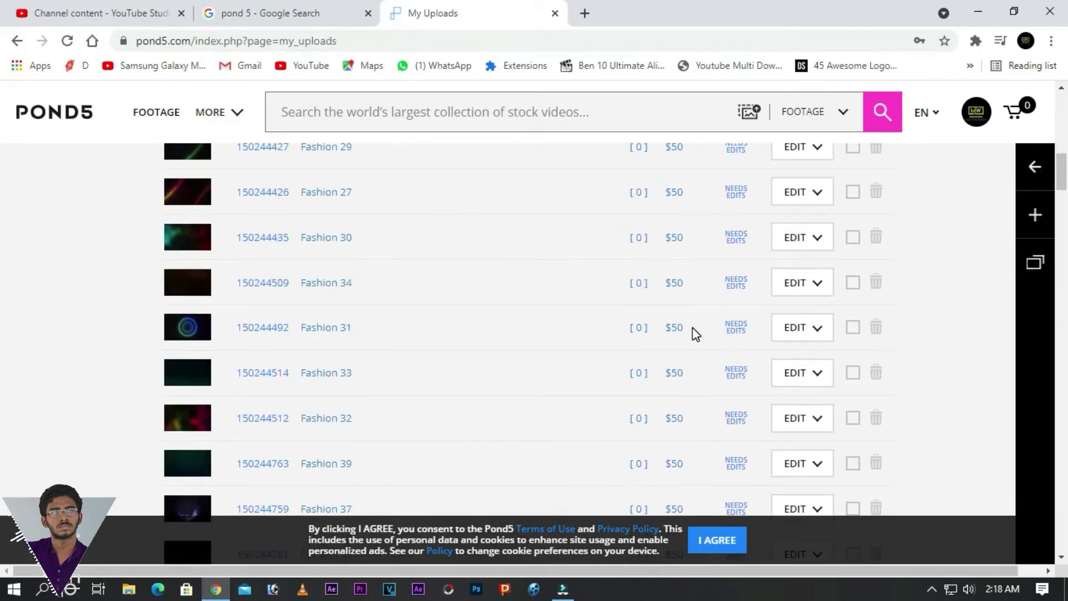
scroll(694, 335, "down", 7)
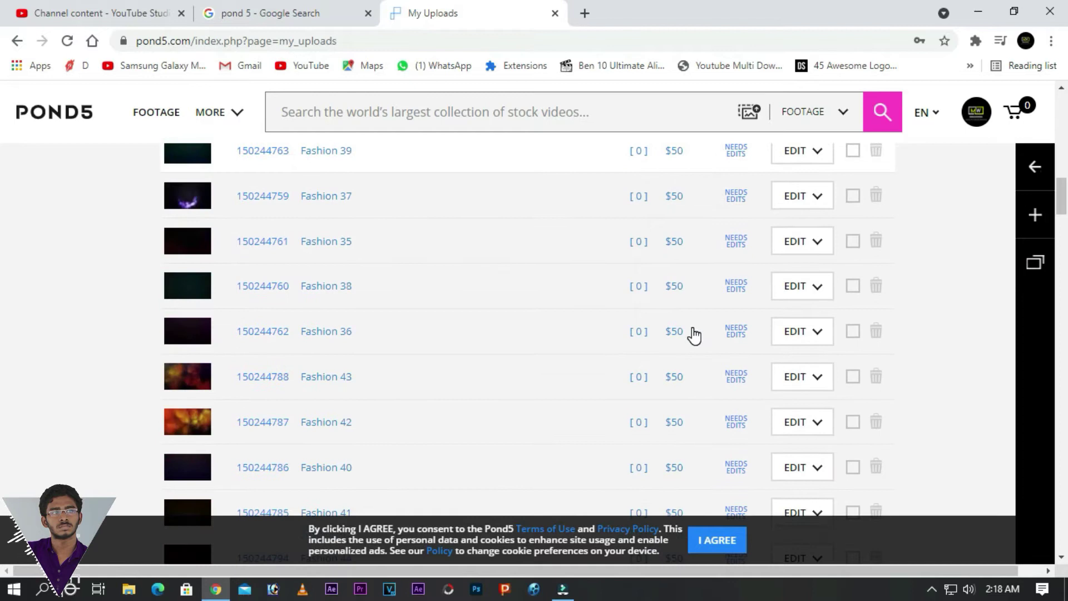
scroll(694, 335, "down", 8)
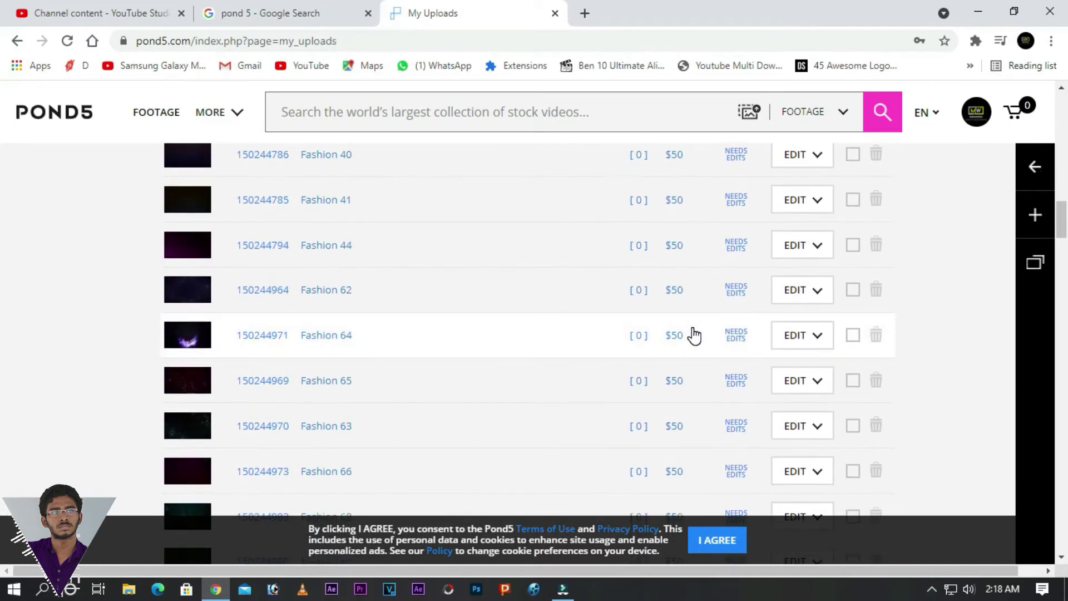
scroll(694, 335, "down", 14)
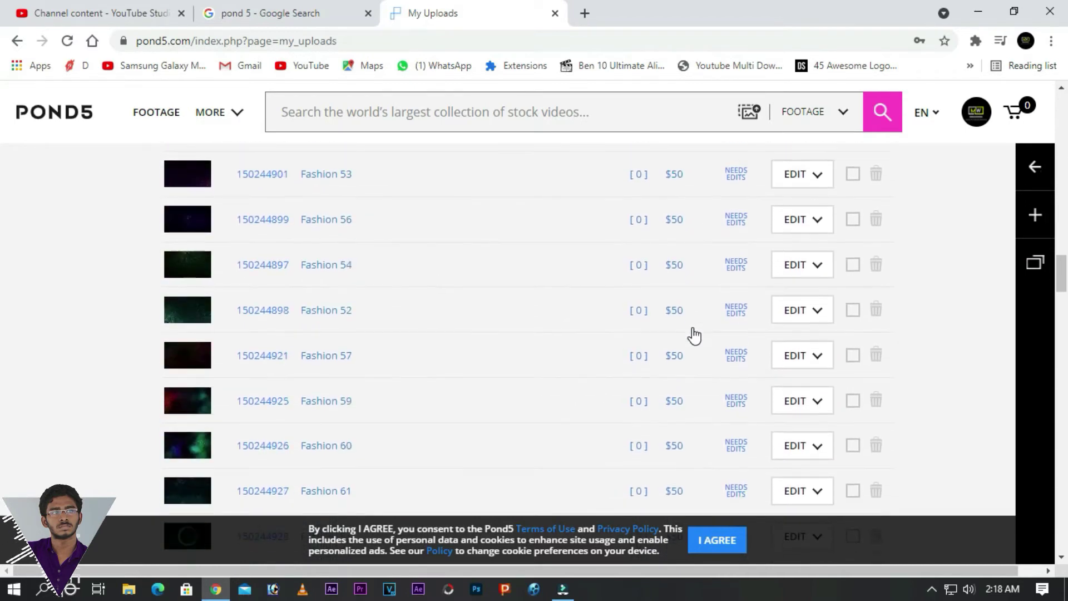
scroll(694, 335, "down", 6)
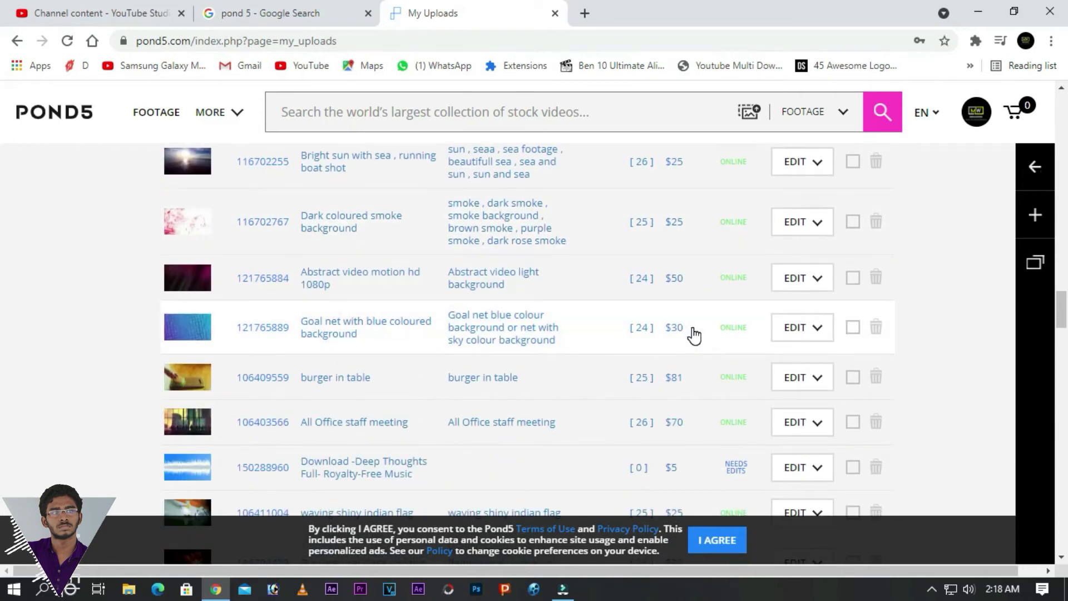
scroll(694, 335, "down", 4)
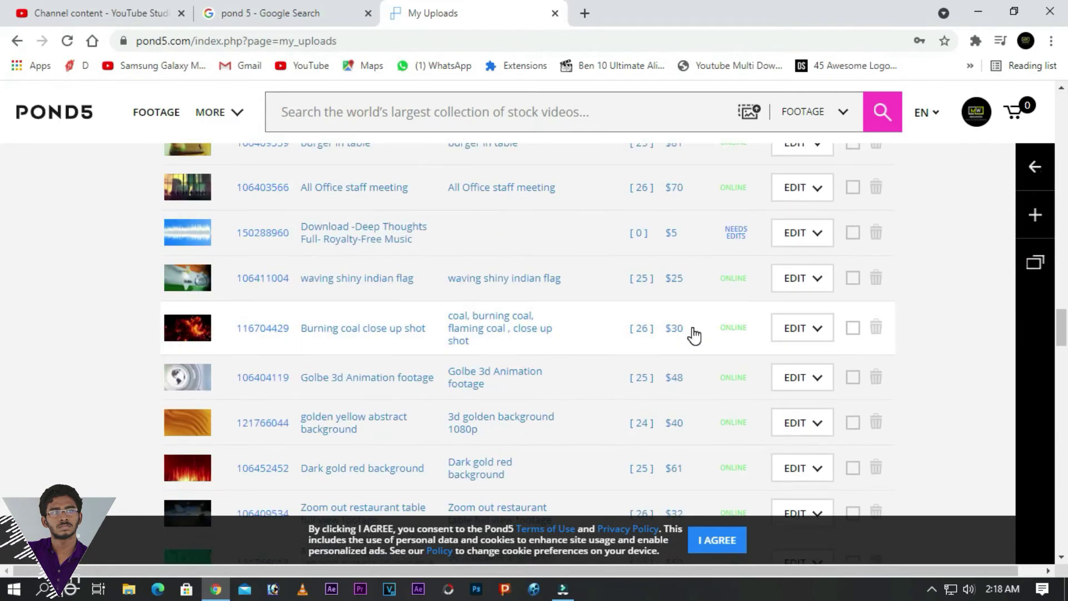
scroll(694, 335, "down", 4)
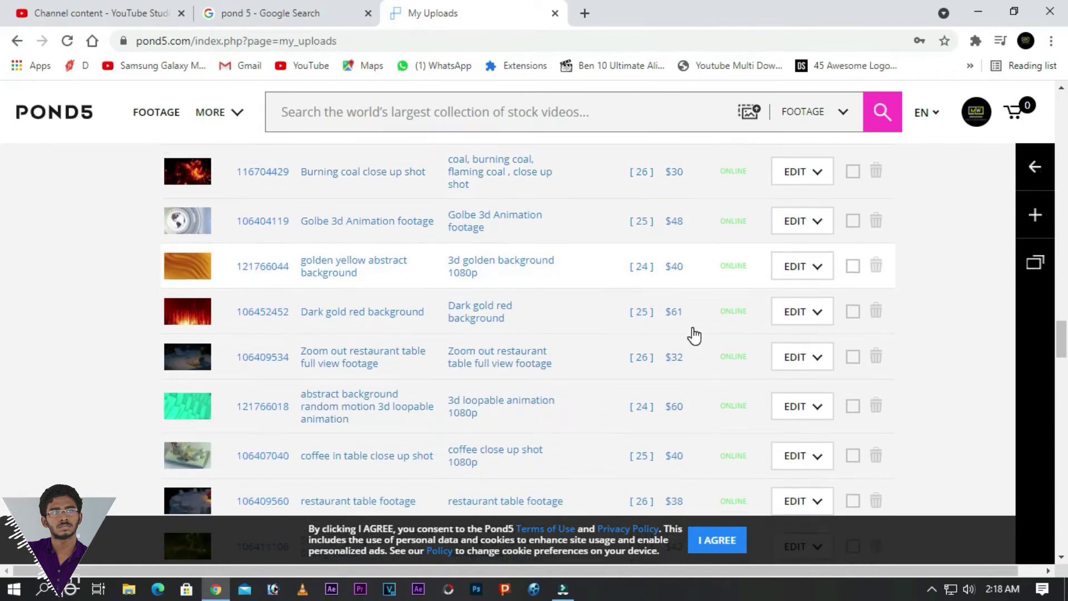
scroll(694, 335, "down", 4)
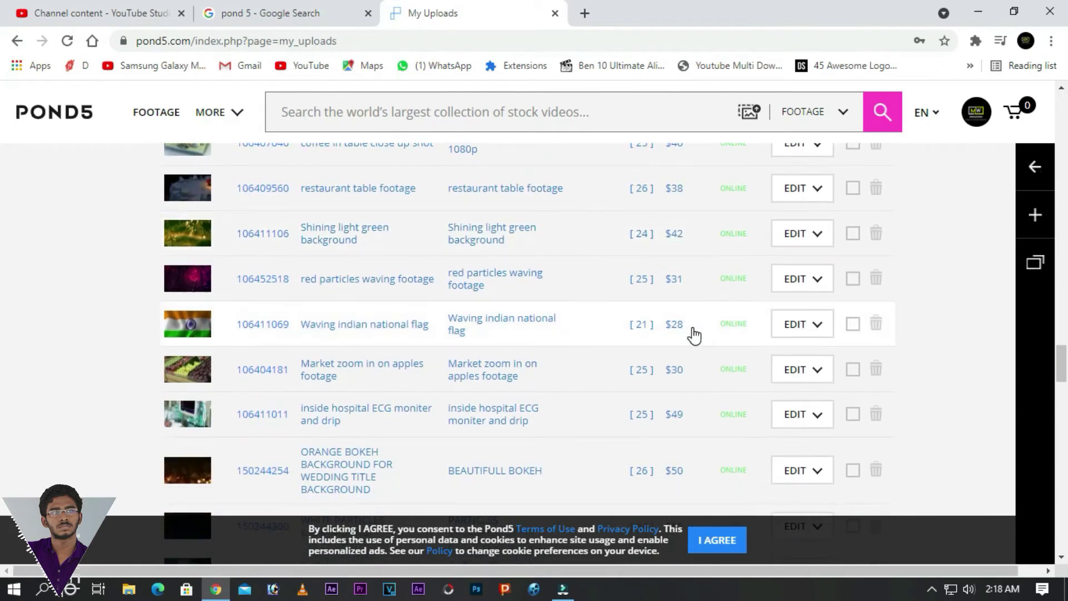
scroll(694, 336, "down", 6)
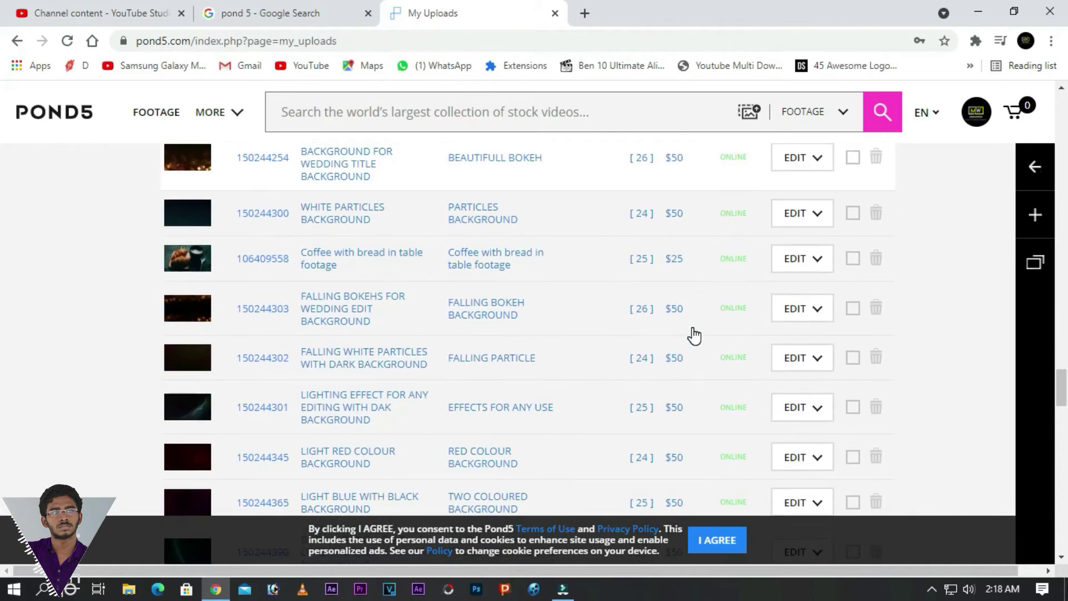
scroll(694, 335, "up", 15)
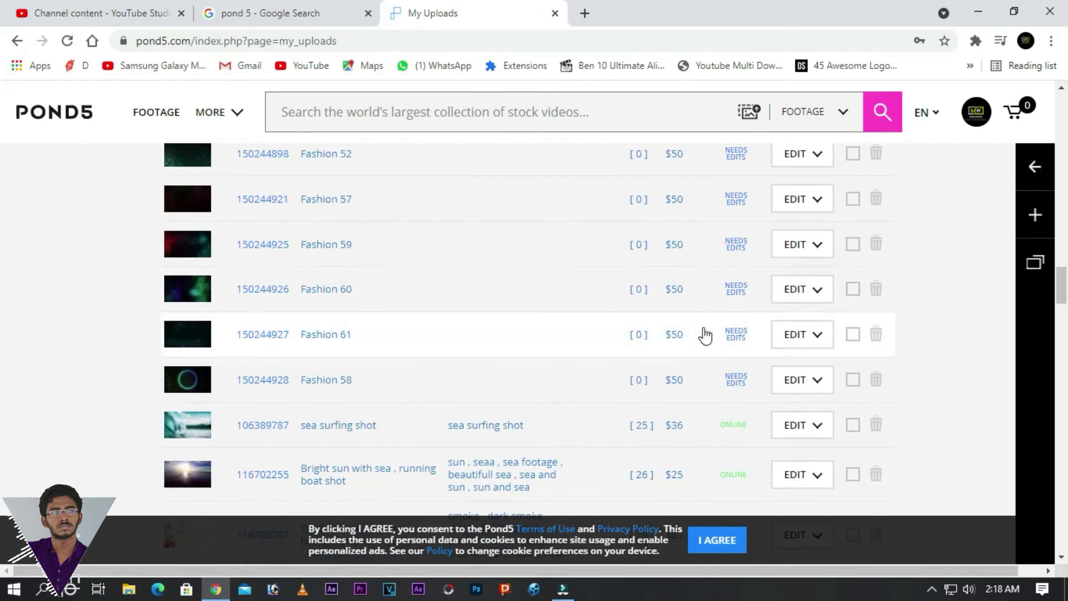
scroll(710, 331, "down", 4)
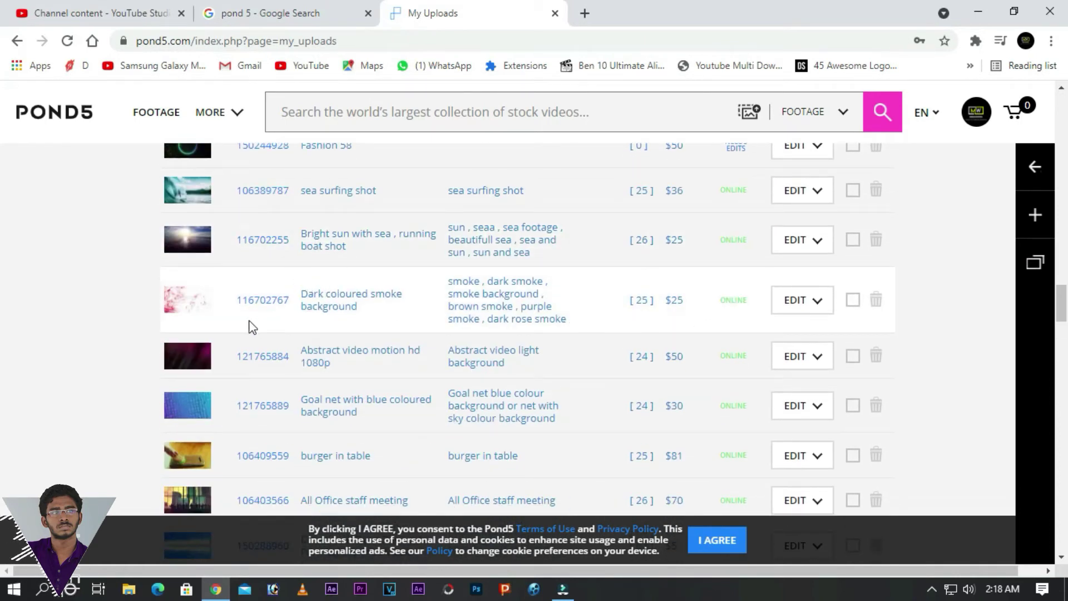
left_click_drag(235, 301, 290, 299)
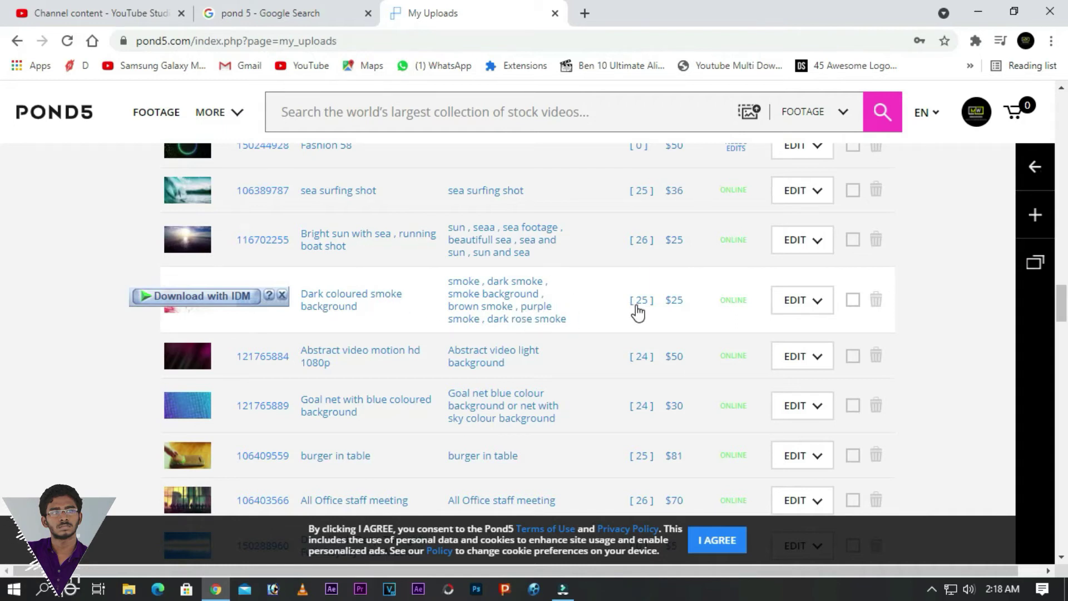
double_click(679, 300)
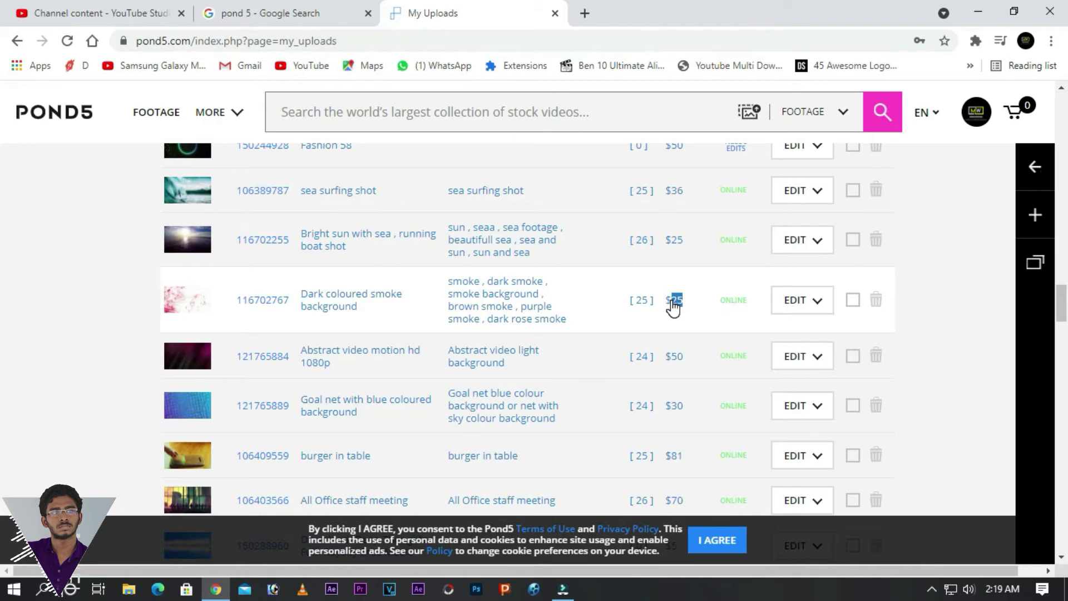
left_click(673, 305)
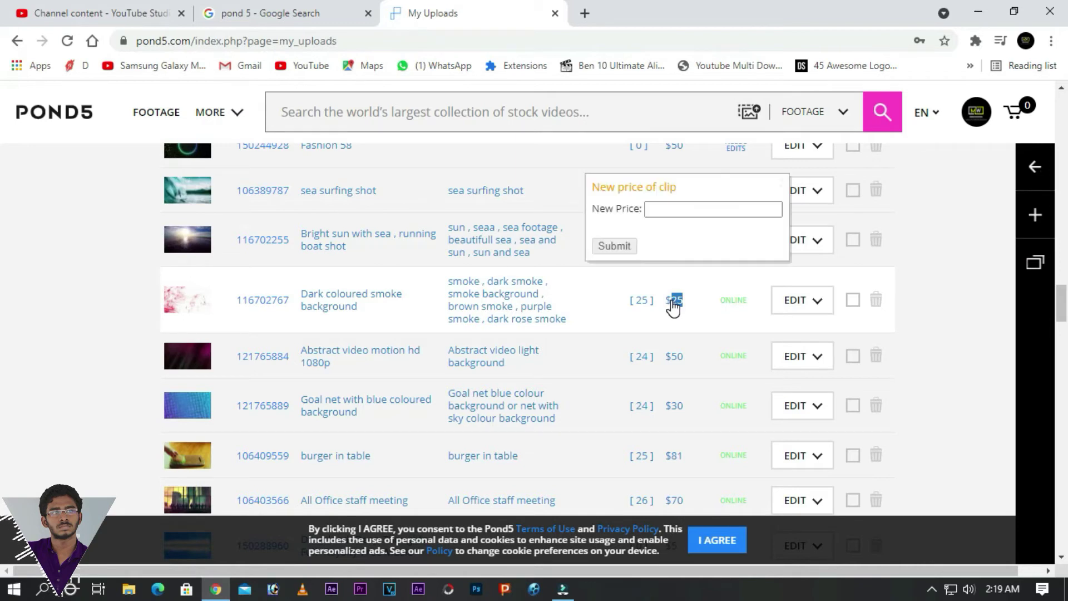
left_click(698, 295)
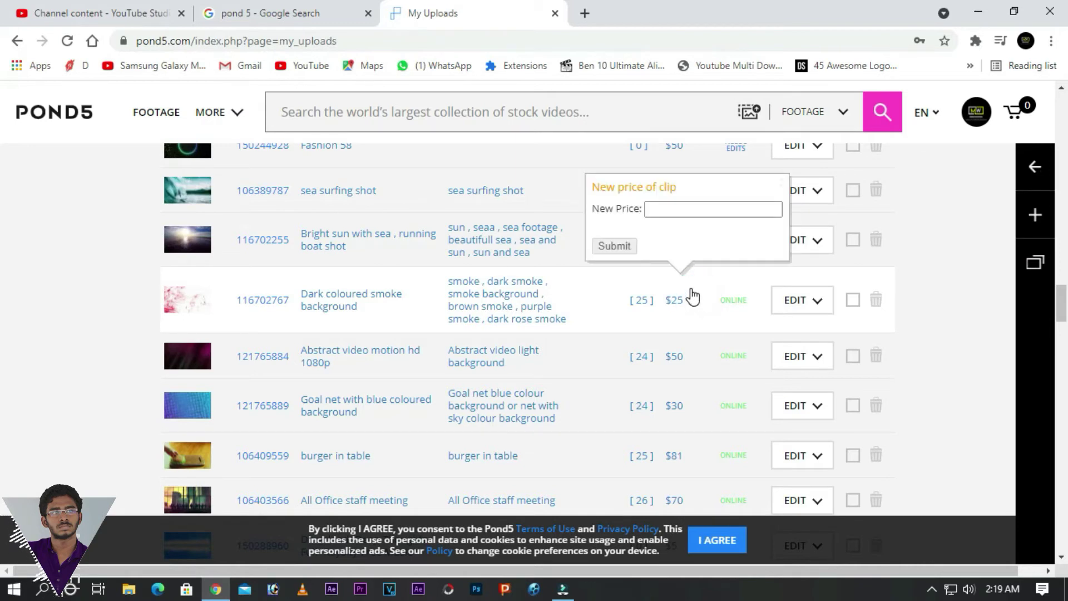
scroll(703, 316, "down", 12)
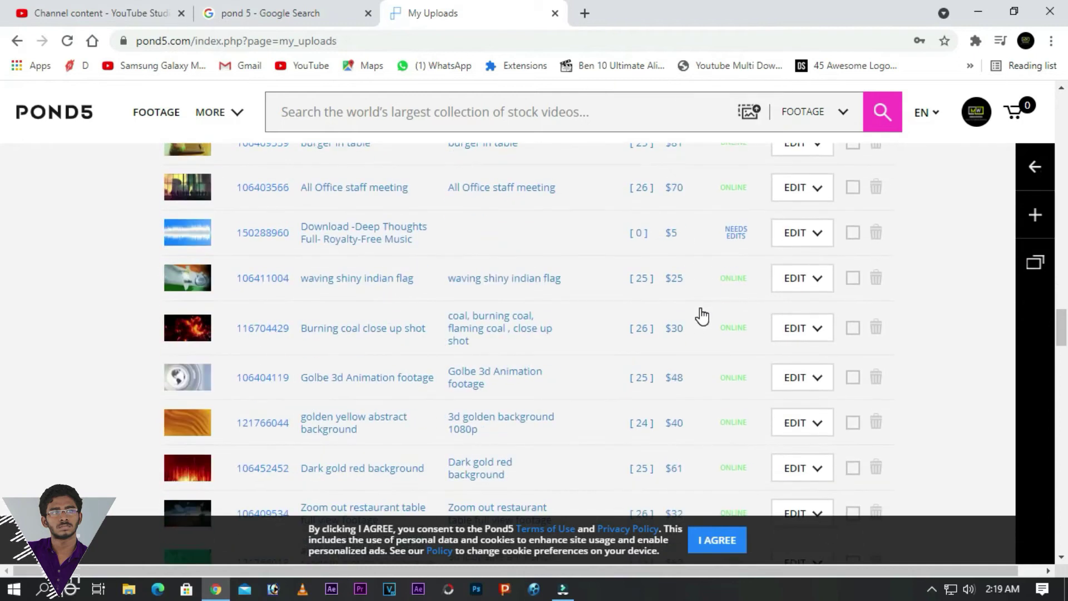
scroll(702, 316, "up", 20)
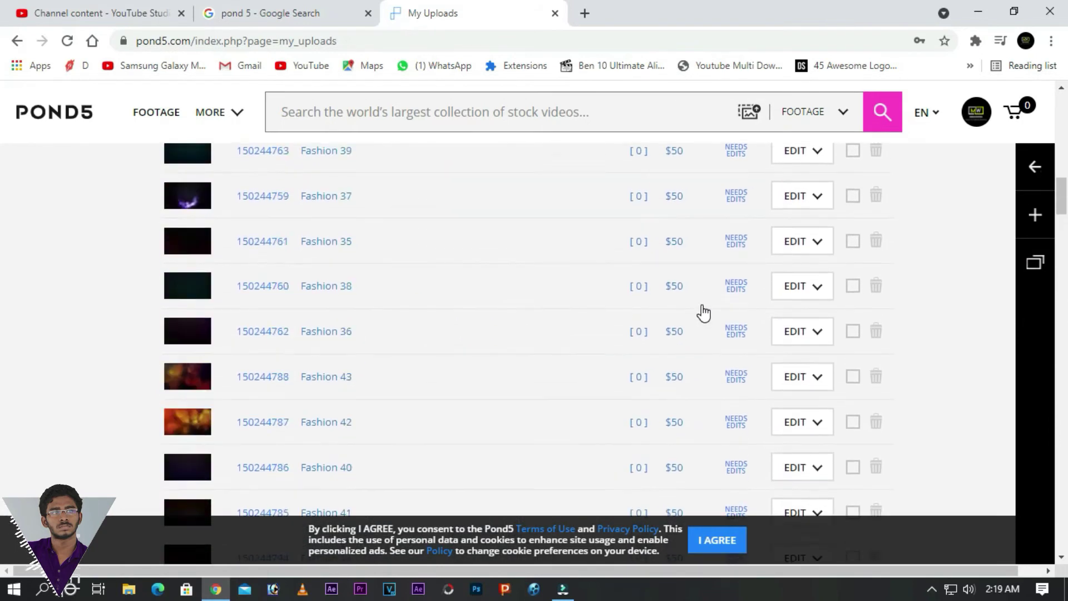
scroll(703, 312, "down", 8)
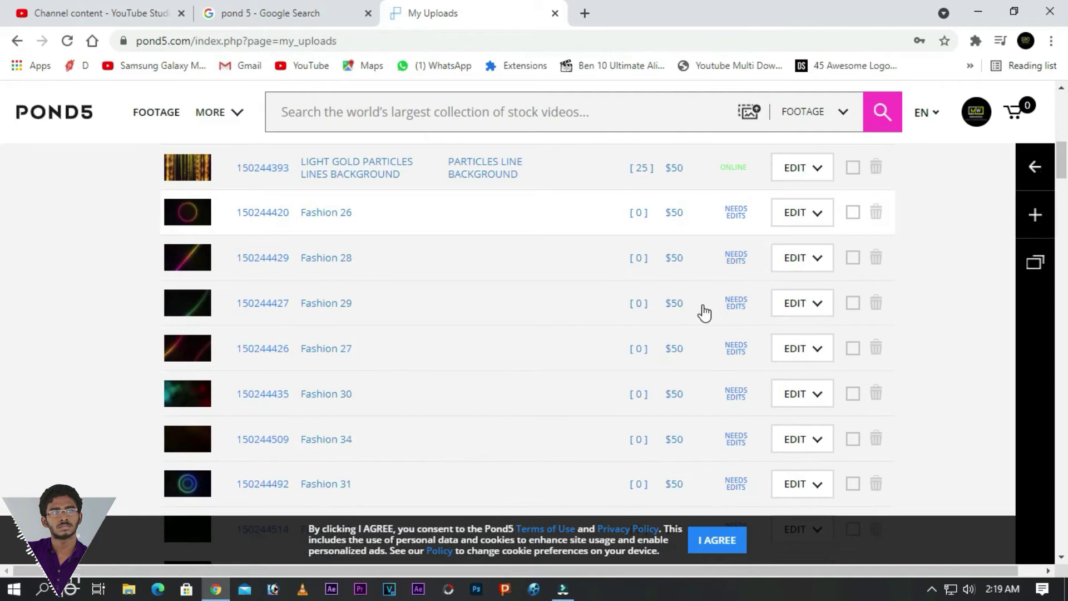
- Open the full Edit Item page for the Fashion 27 clip
left_click(336, 350)
left_click(255, 351)
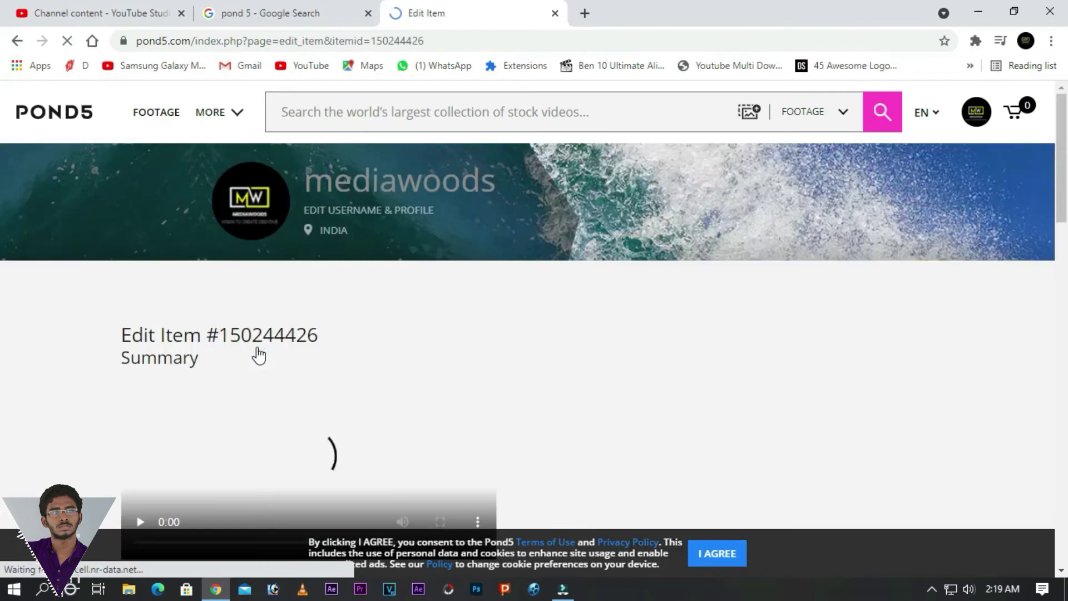
scroll(498, 317, "down", 5)
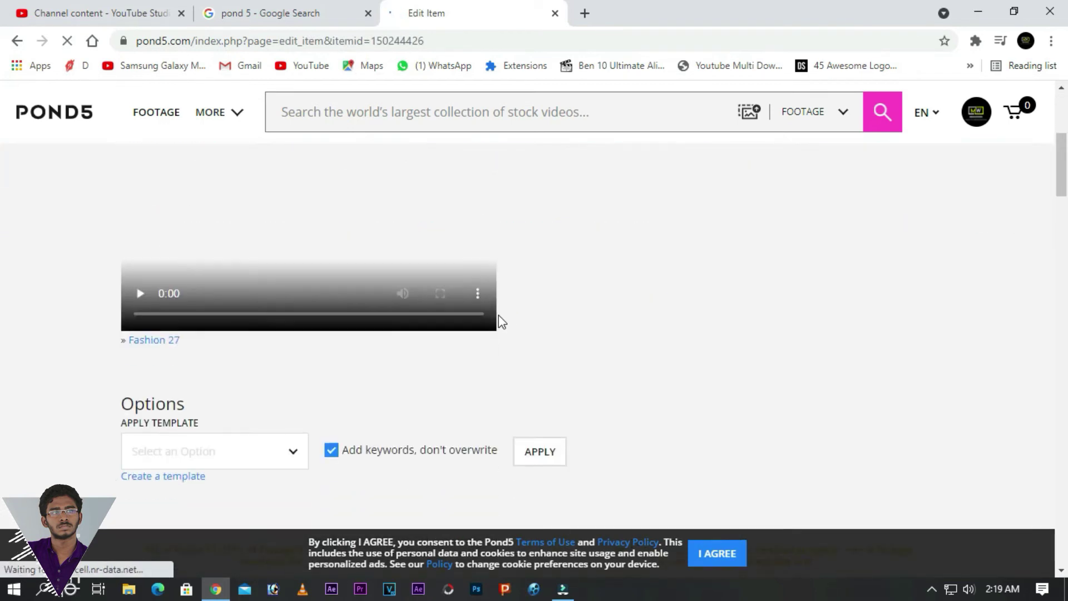
scroll(548, 340, "down", 1)
scroll(544, 329, "down", 3)
scroll(544, 329, "up", 3)
- Play the Fashion 27 preview, pause it at 0:06, and scroll to File Information
left_click(141, 396)
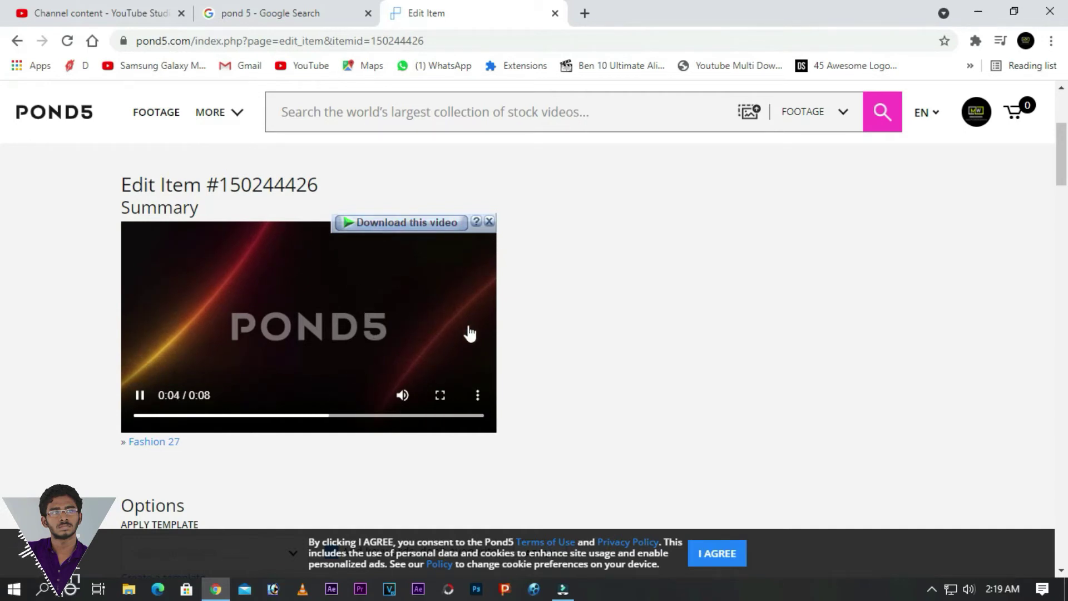
left_click(139, 396)
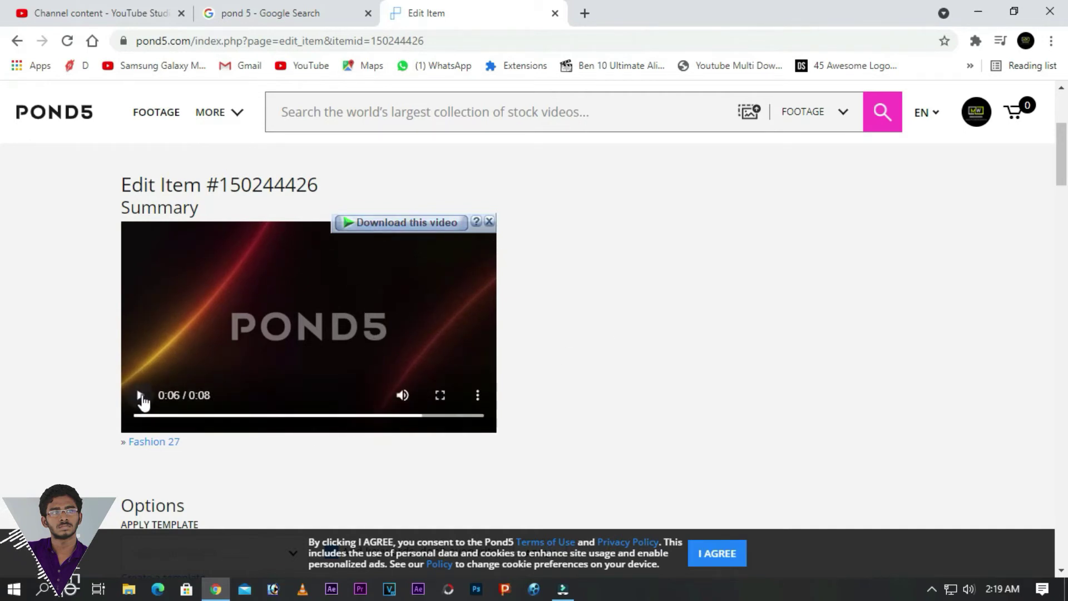
scroll(305, 380, "down", 4)
scroll(305, 380, "down", 1)
scroll(300, 371, "down", 6)
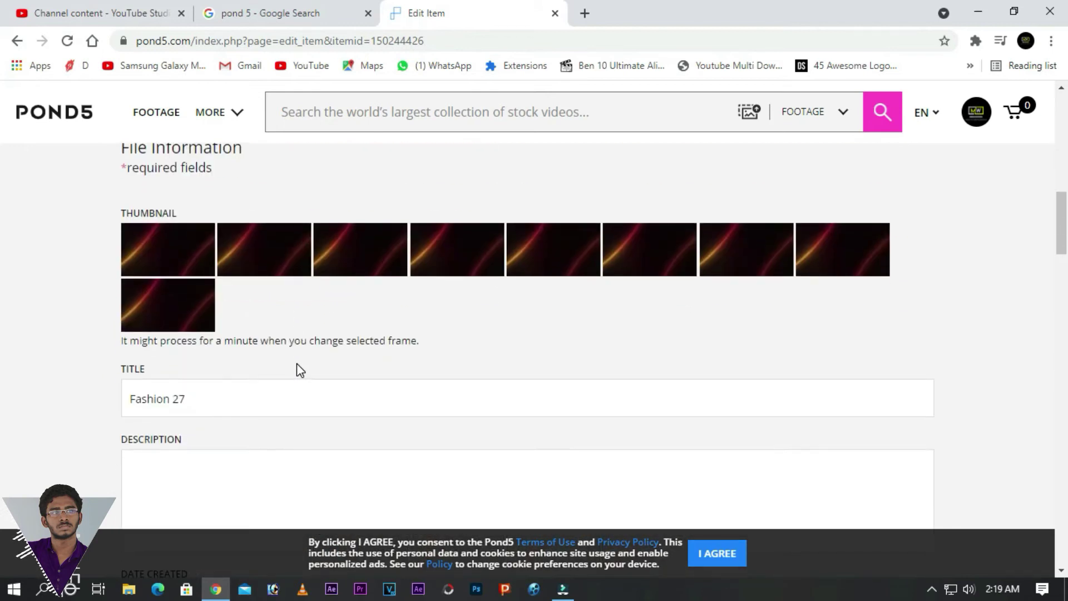
scroll(301, 369, "up", 2)
left_click(226, 393)
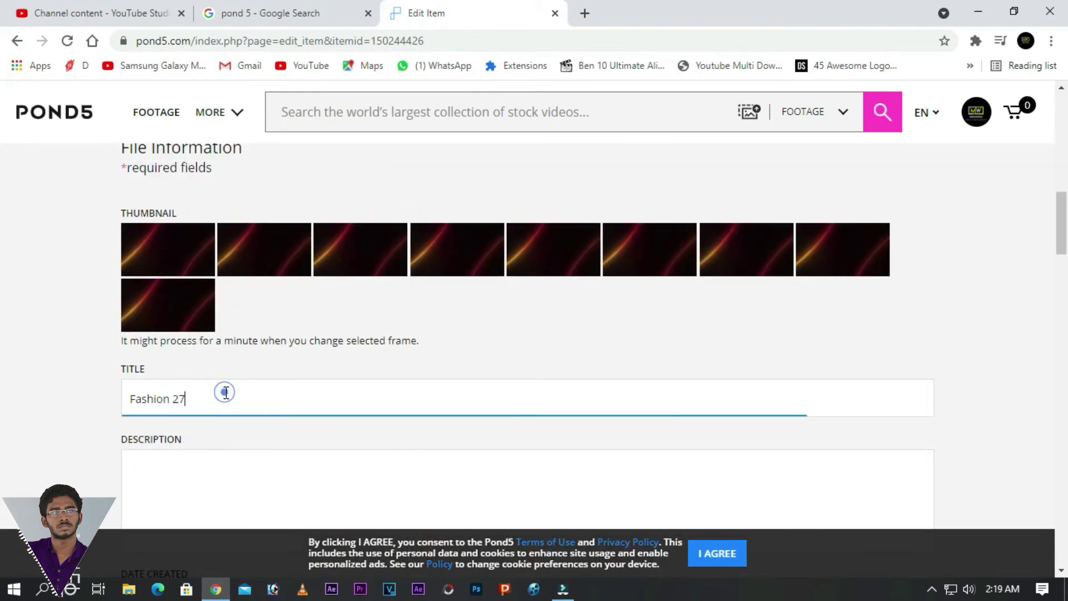
triple_click(199, 400)
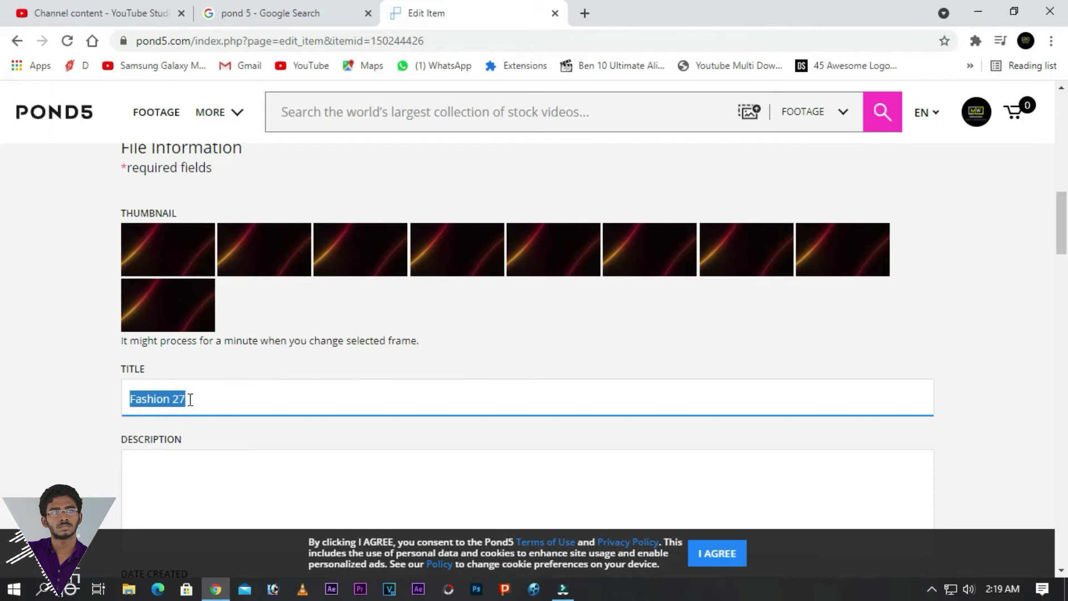
scroll(194, 297, "down", 2)
left_click(251, 305)
left_click(127, 312)
scroll(264, 319, "down", 1)
scroll(265, 320, "down", 1)
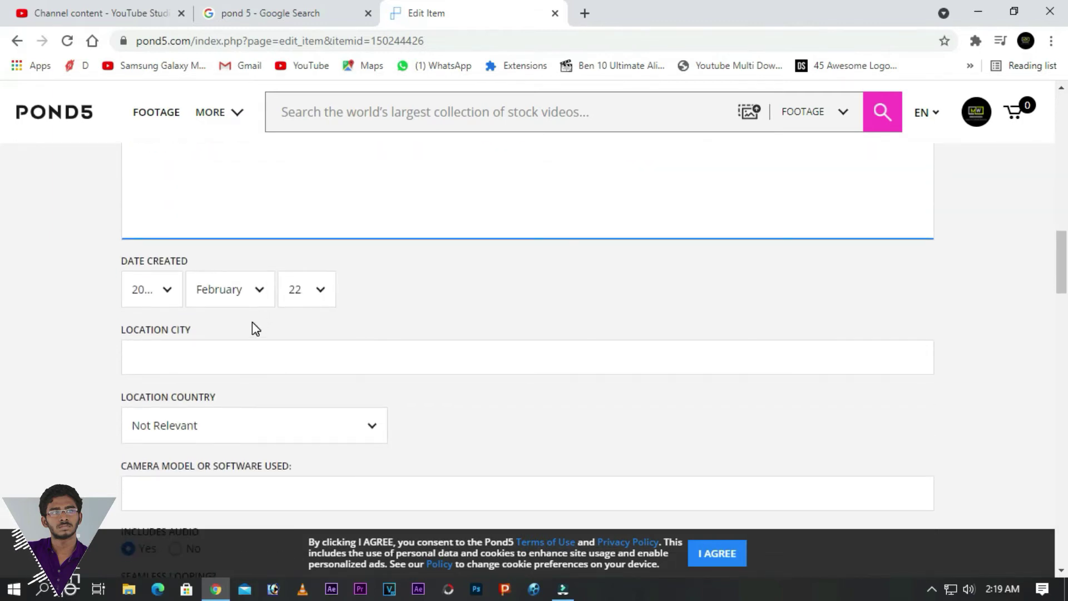
left_click(220, 350)
scroll(219, 350, "down", 1)
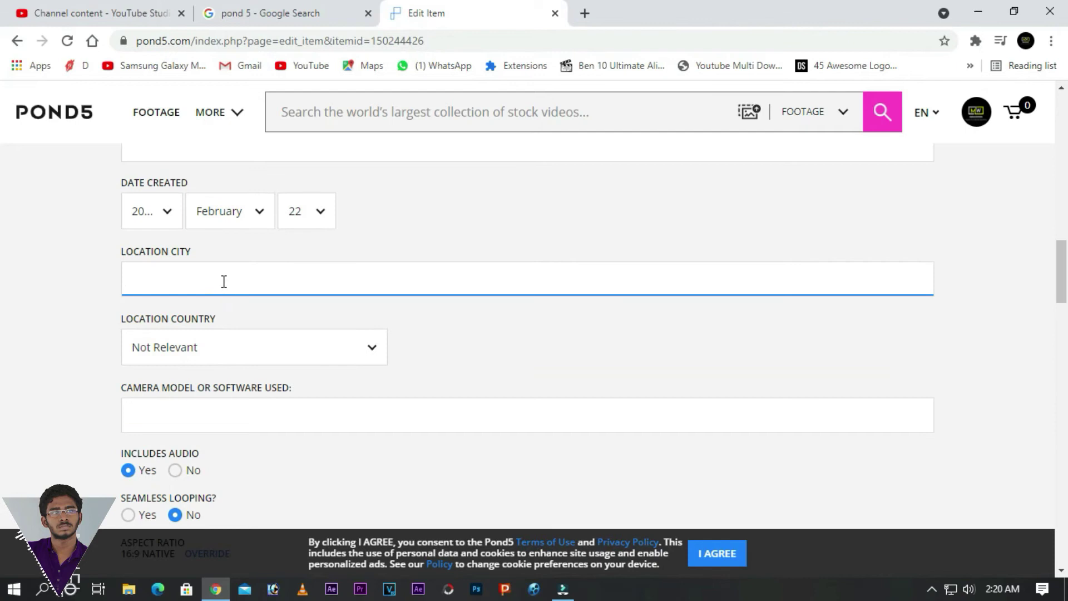
left_click(222, 281)
left_click(96, 288)
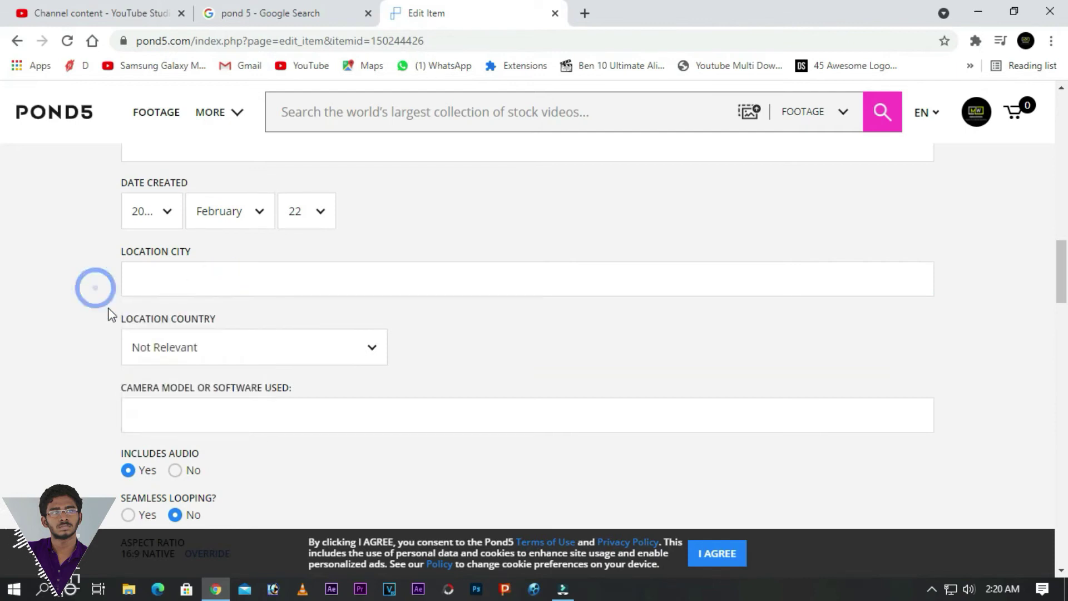
left_click(223, 349)
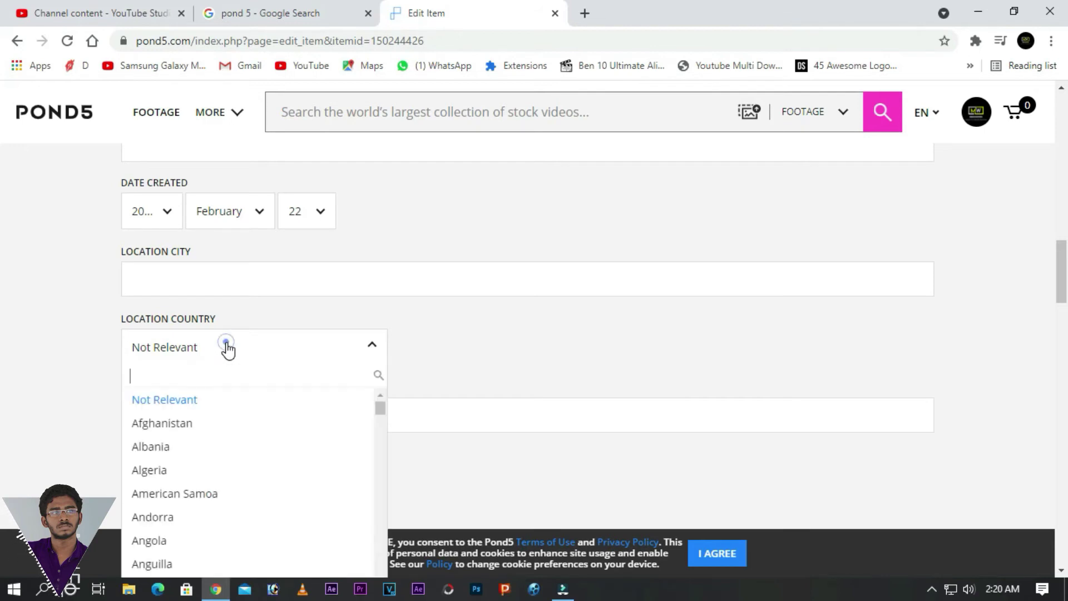
left_click(229, 350)
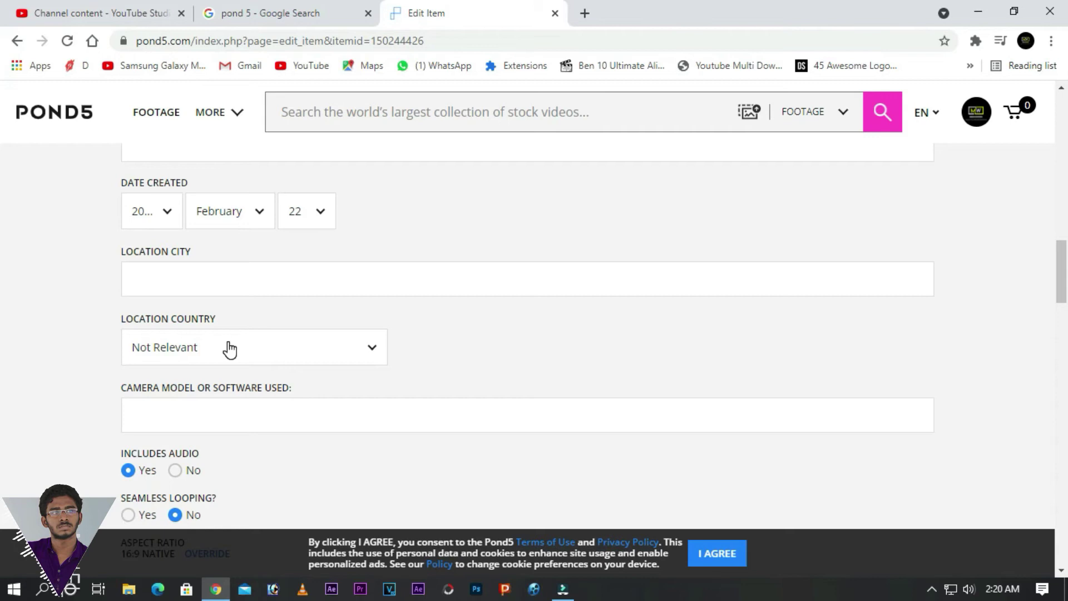
scroll(229, 350, "down", 1)
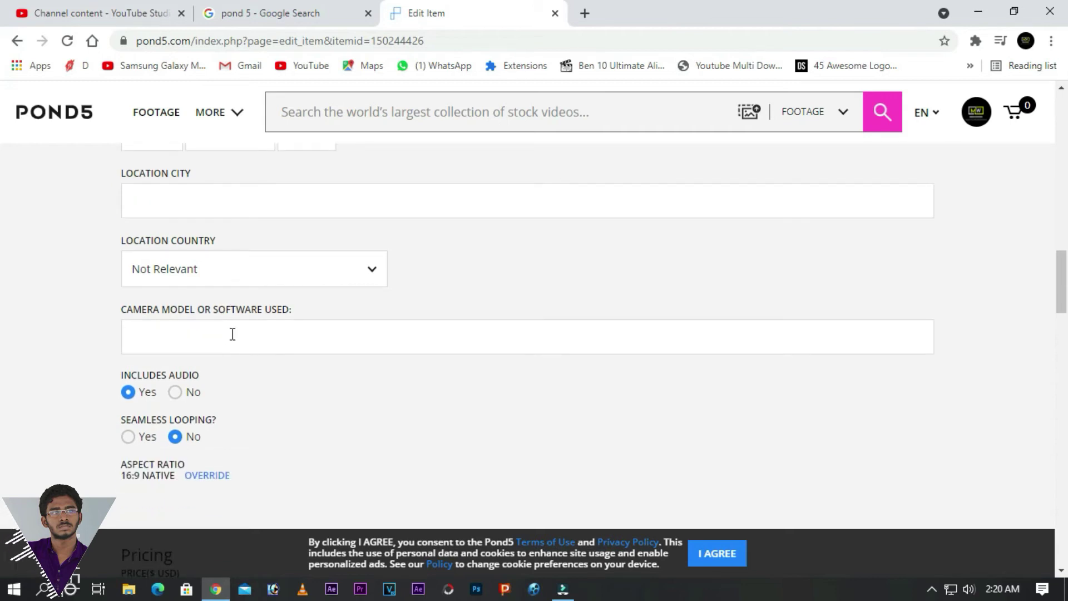
left_click(233, 333)
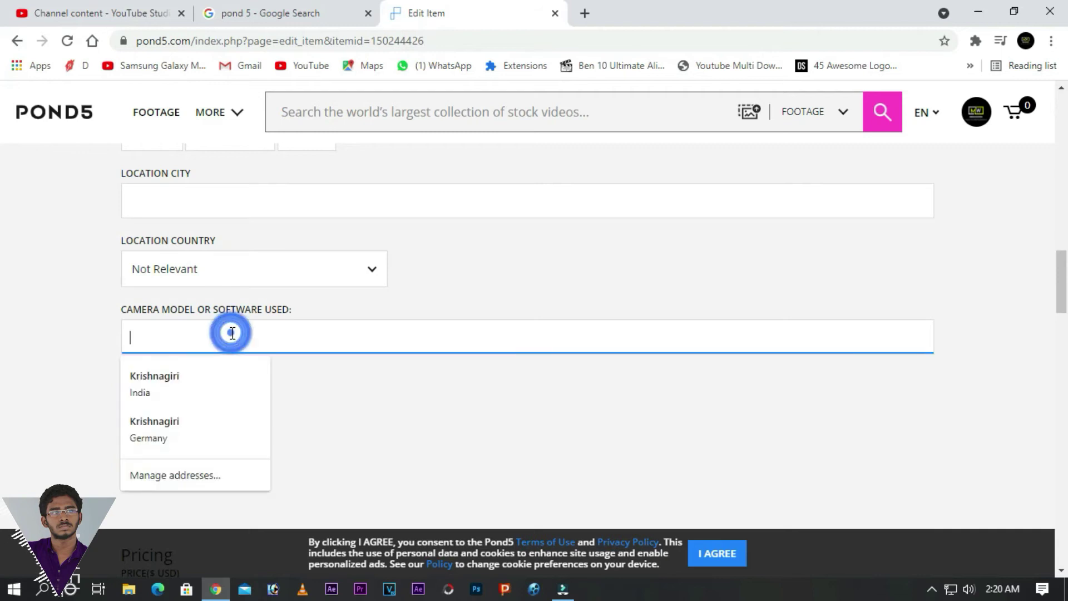
left_click(103, 336)
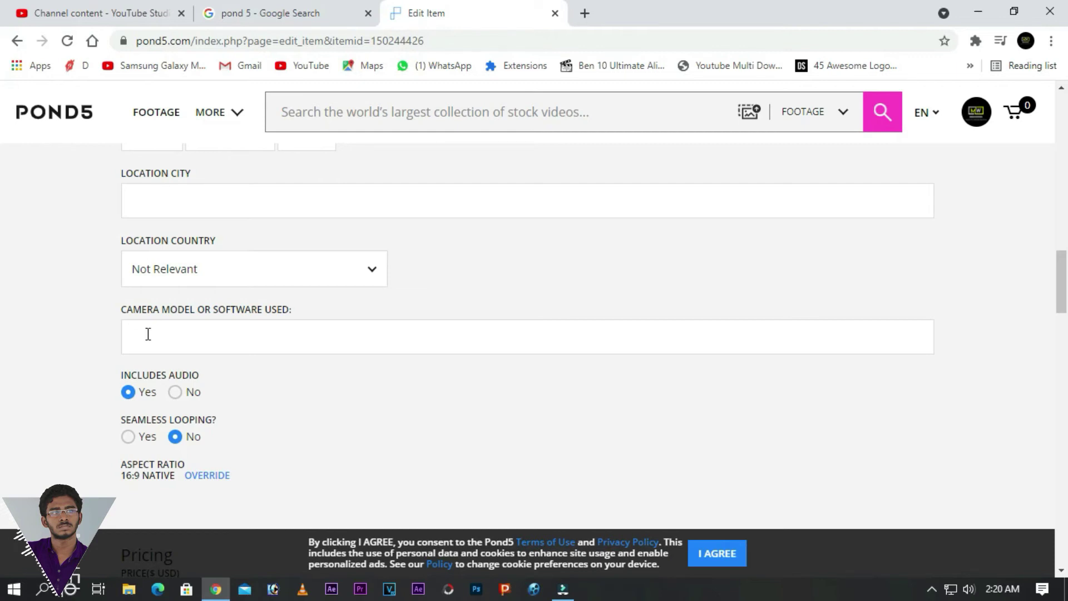
scroll(166, 339, "down", 3)
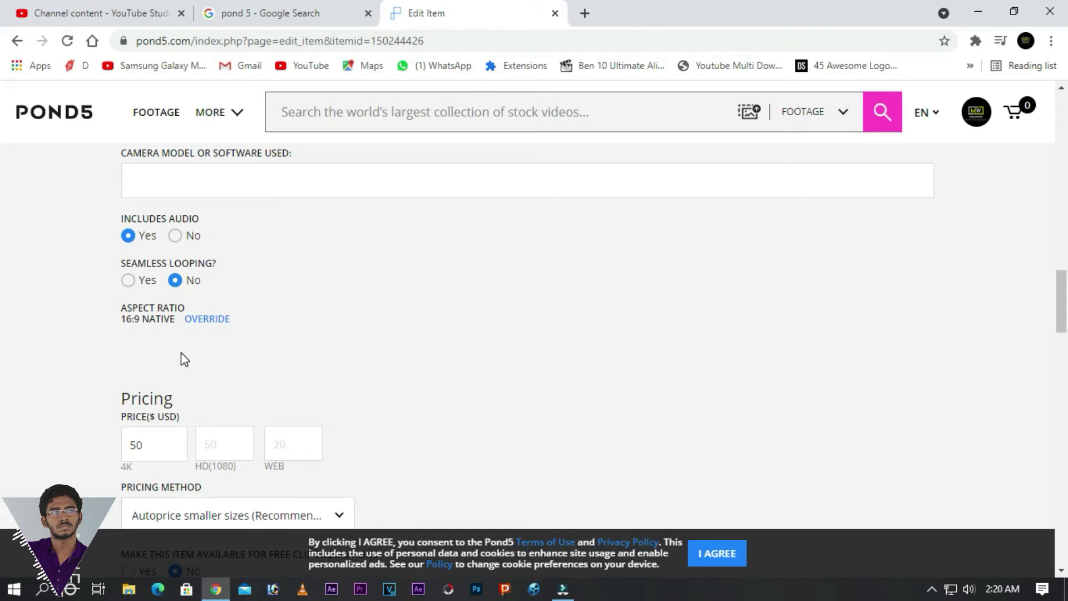
- Replace the 4K price of 50 with 6455555, then clear the field to empty
scroll(185, 359, "down", 2)
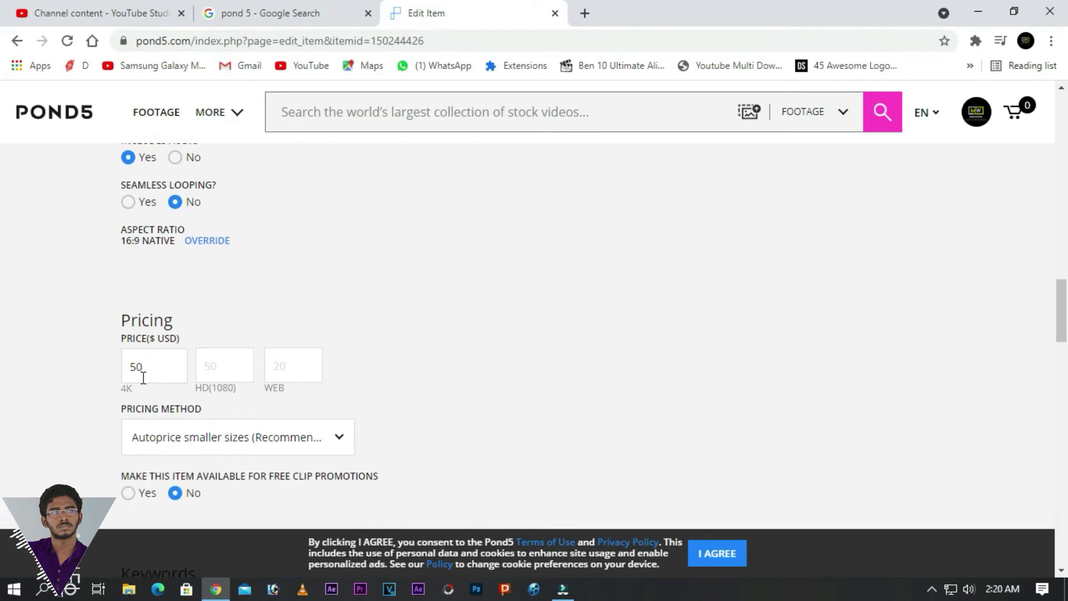
left_click_drag(154, 362, 119, 372)
type("6455555")
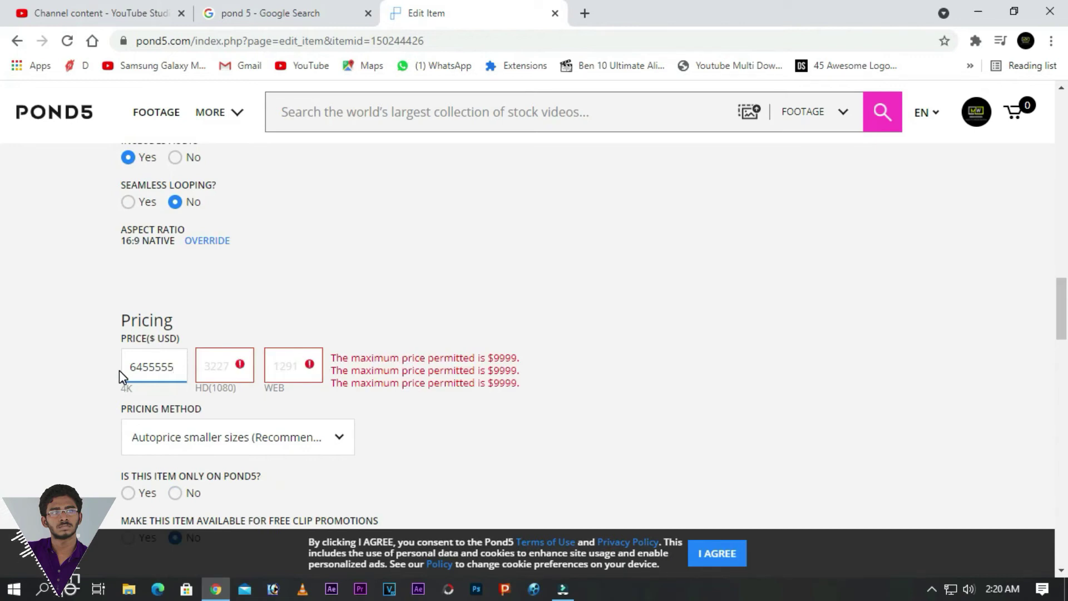
key("BackSpace")
key("BackSpace")
key("BackSpace")
key("BackSpace")
key("BackSpace")
key("BackSpace")
key("BackSpace")
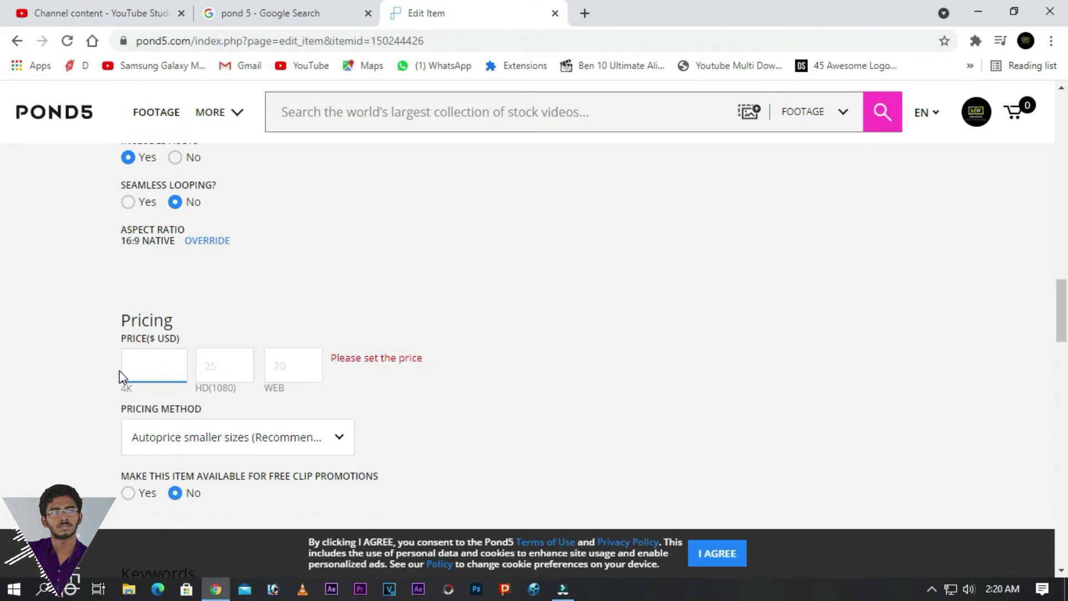
scroll(167, 436, "down", 3)
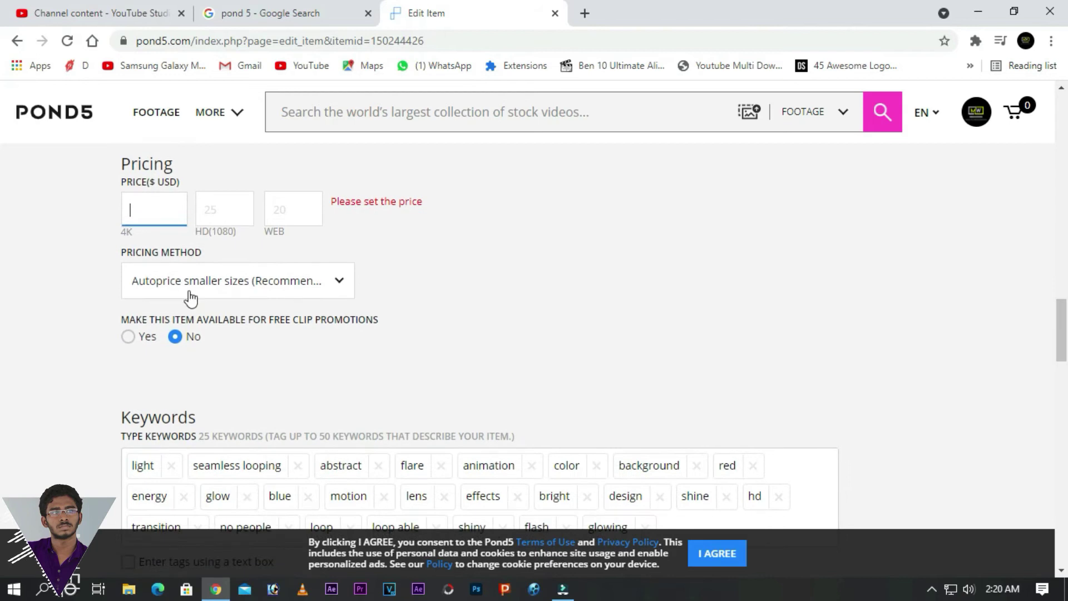
- Check the Pricing Method list but keep Autoprice smaller sizes
left_click(192, 281)
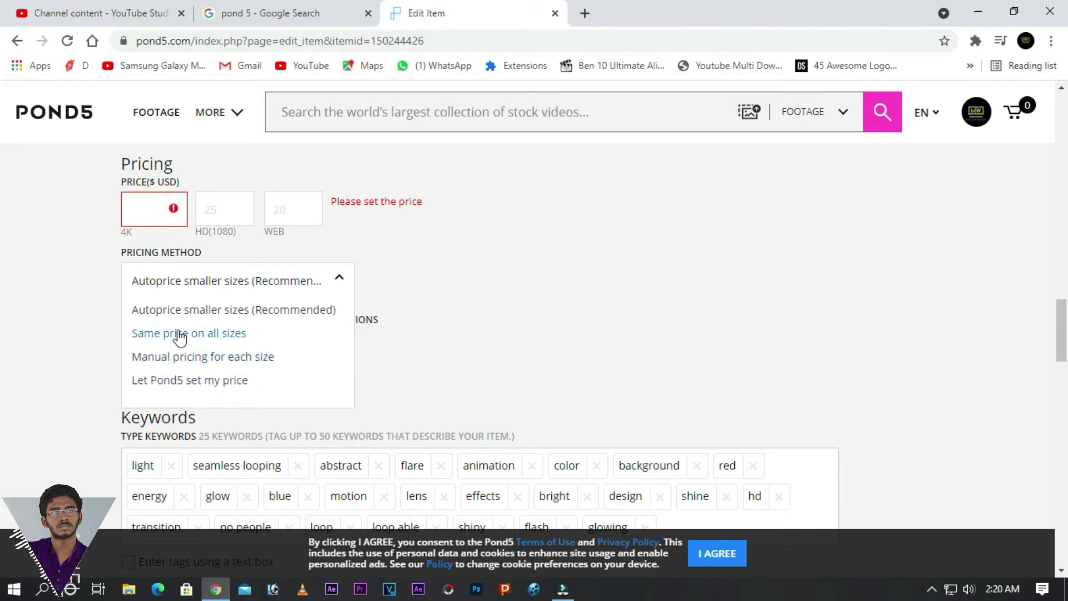
left_click(242, 281)
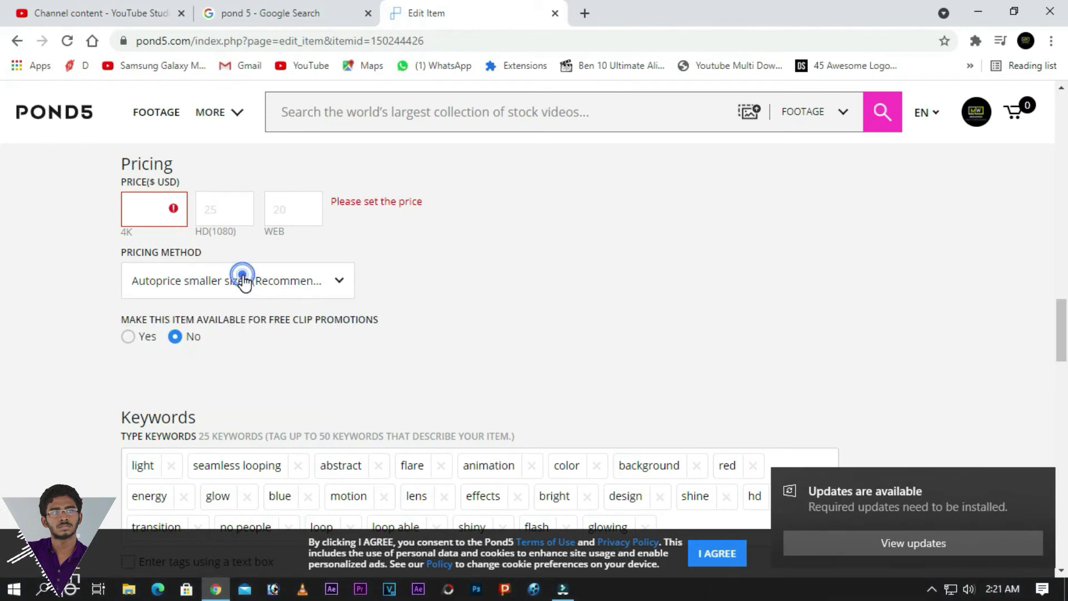
scroll(289, 308, "down", 3)
scroll(288, 308, "up", 3)
scroll(289, 308, "down", 2)
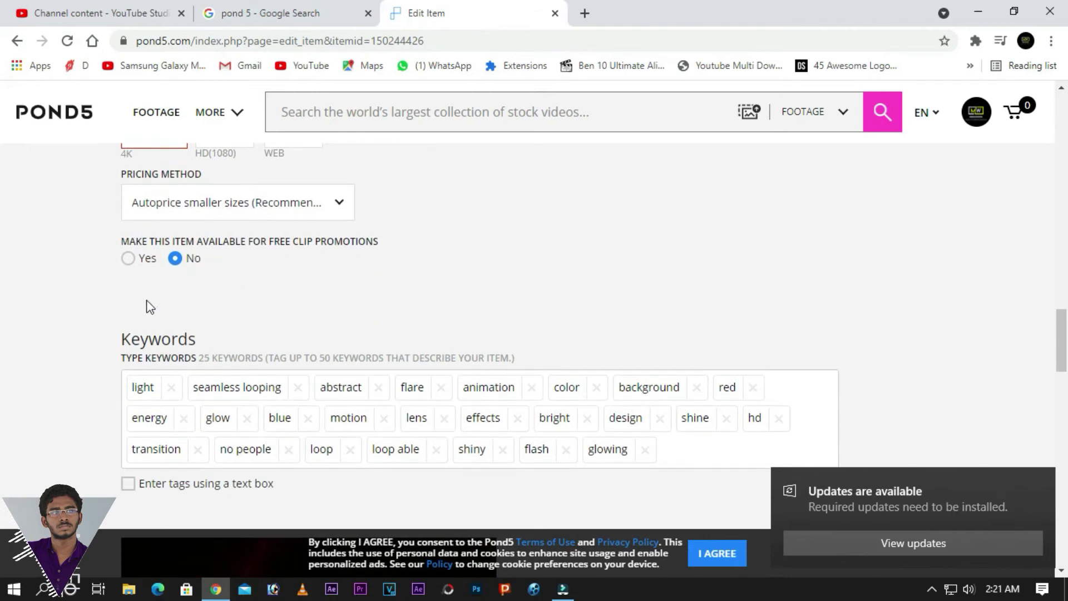
mouse_move(225, 117)
mouse_move(164, 305)
scroll(85, 330, "down", 1)
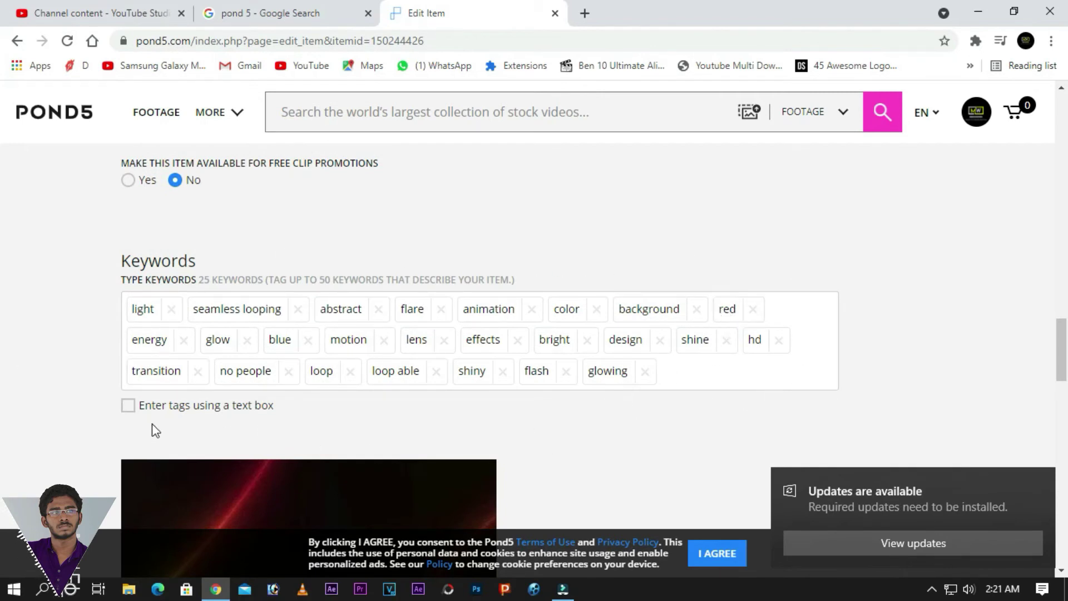
left_click(685, 364)
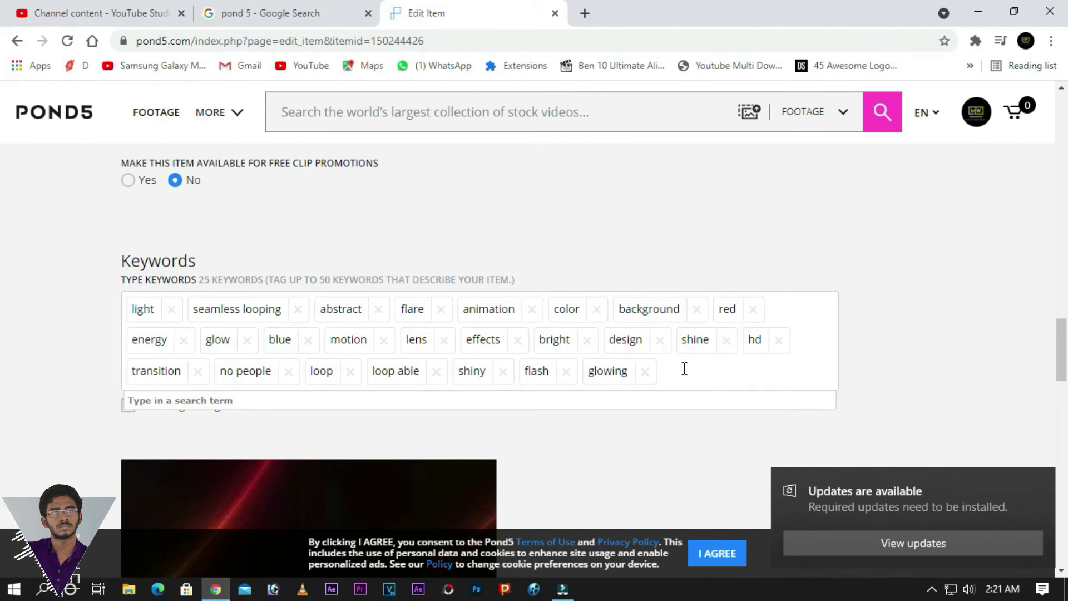
scroll(618, 400, "down", 8)
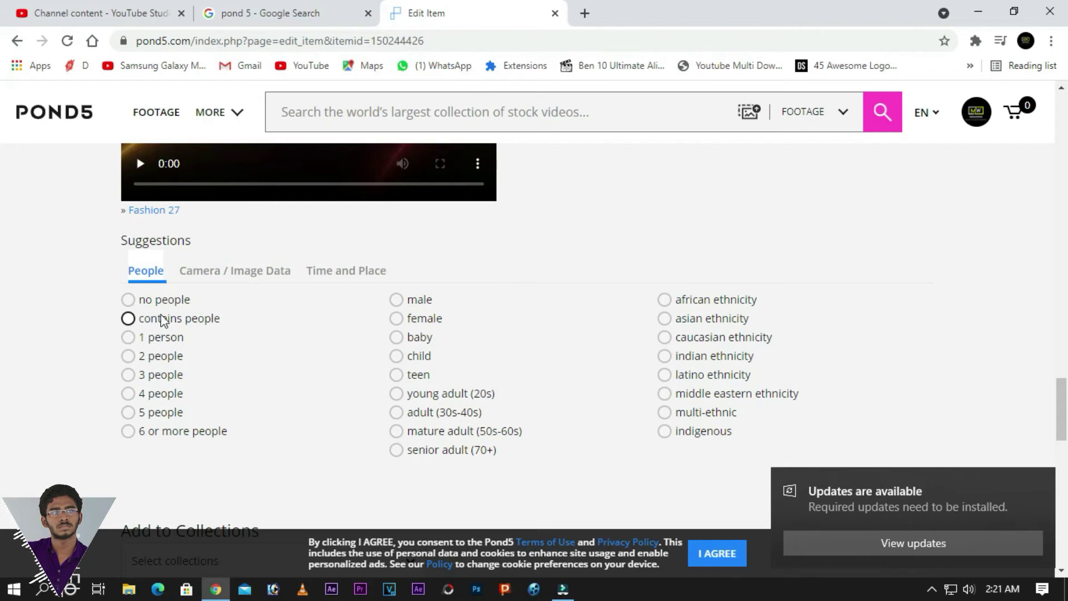
left_click(203, 271)
left_click(350, 272)
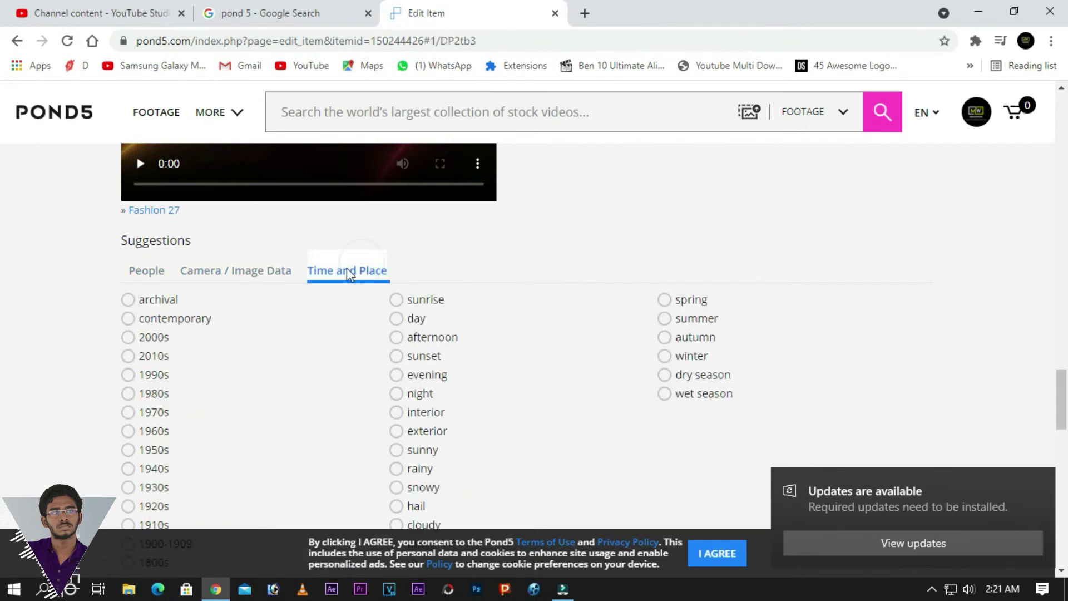
left_click(233, 274)
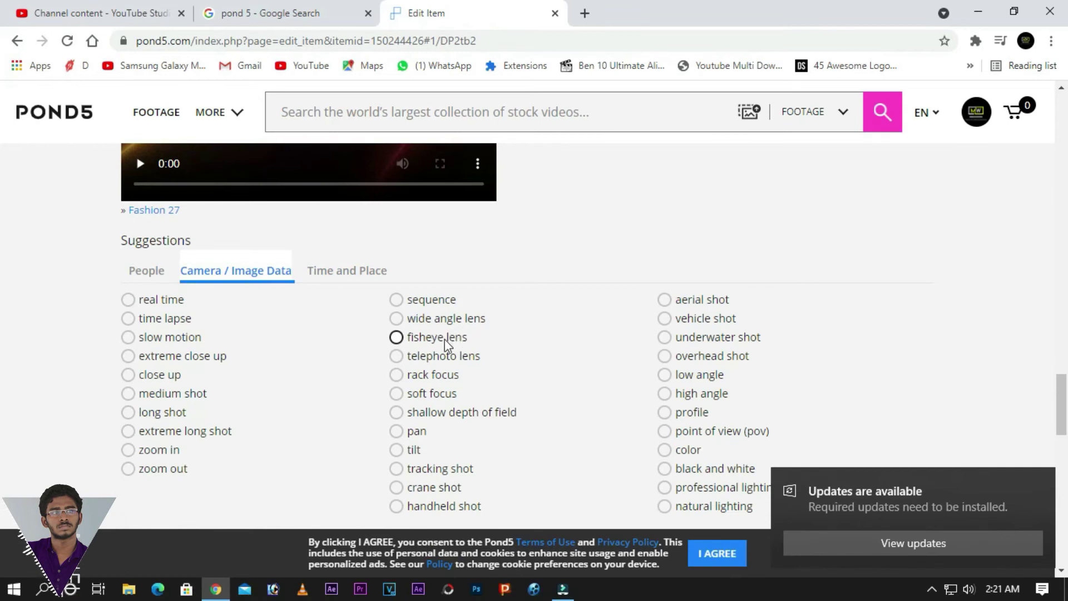
scroll(150, 193, "down", 1)
left_click(151, 192)
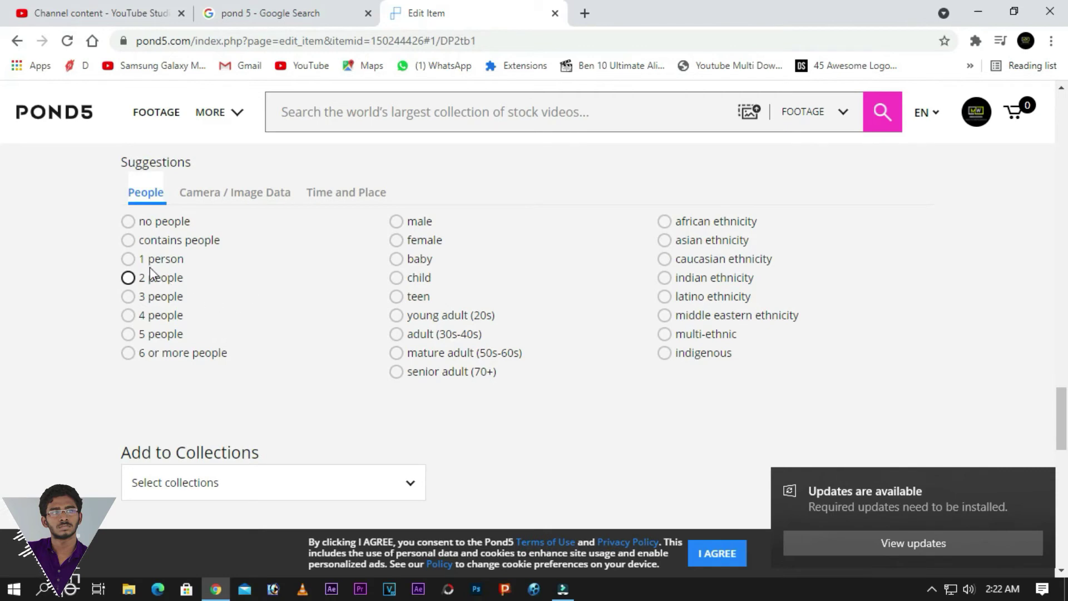
scroll(329, 316, "down", 2)
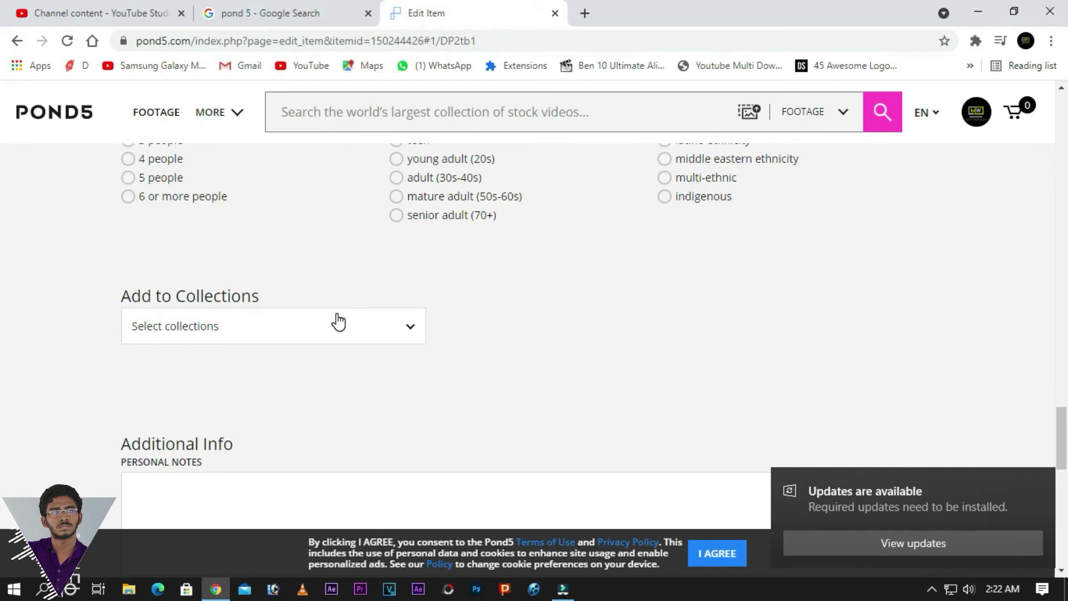
scroll(338, 322, "down", 6)
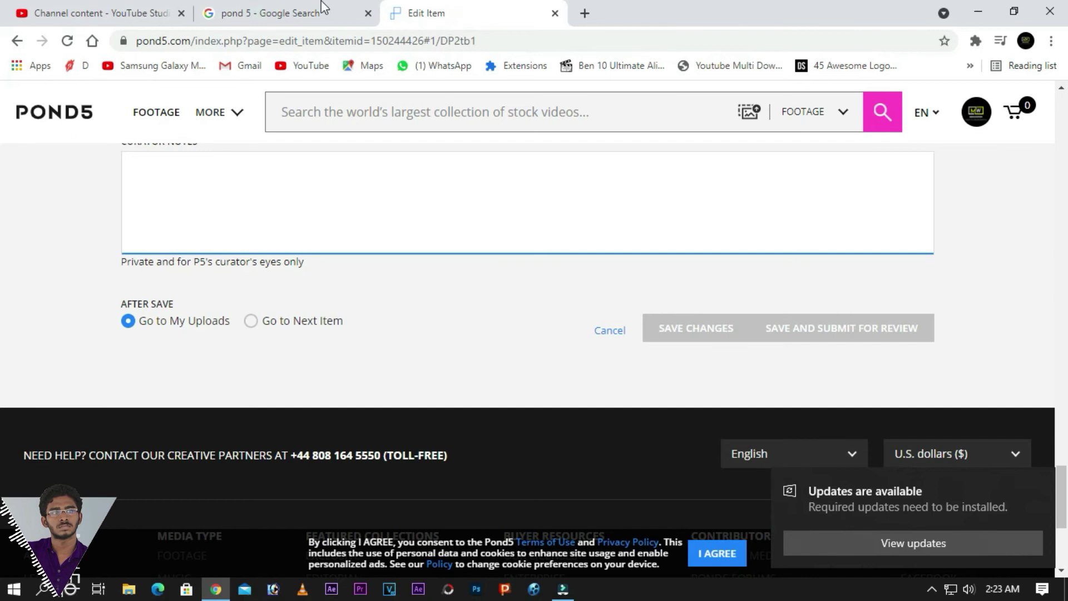
scroll(174, 167, "up", 20)
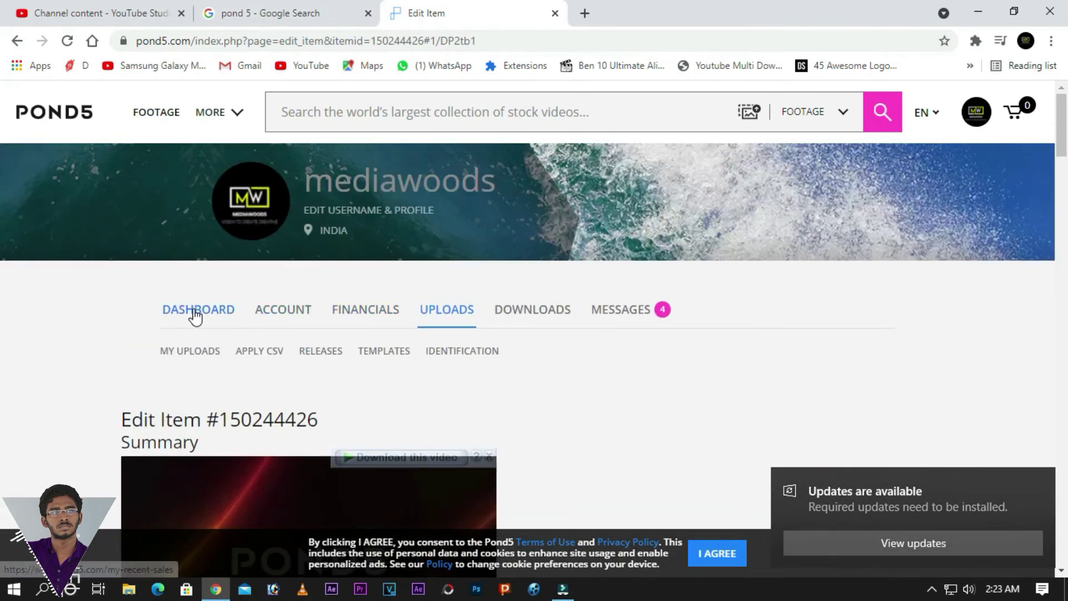
- Return to the UPLOADS tab and scroll through the clips' tags, prices and statuses
left_click(457, 317)
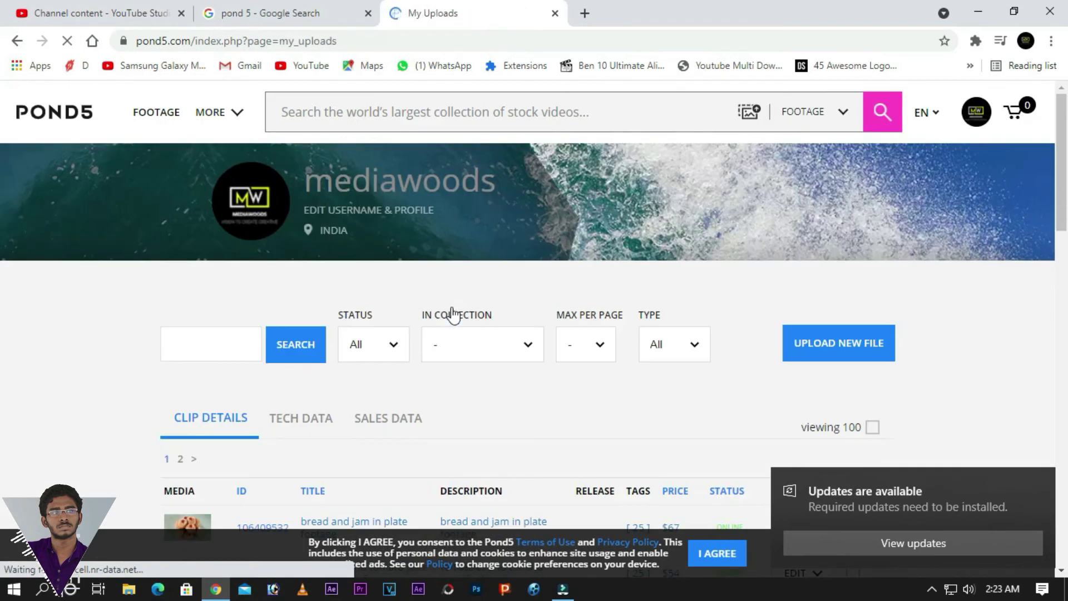
scroll(455, 302, "down", 5)
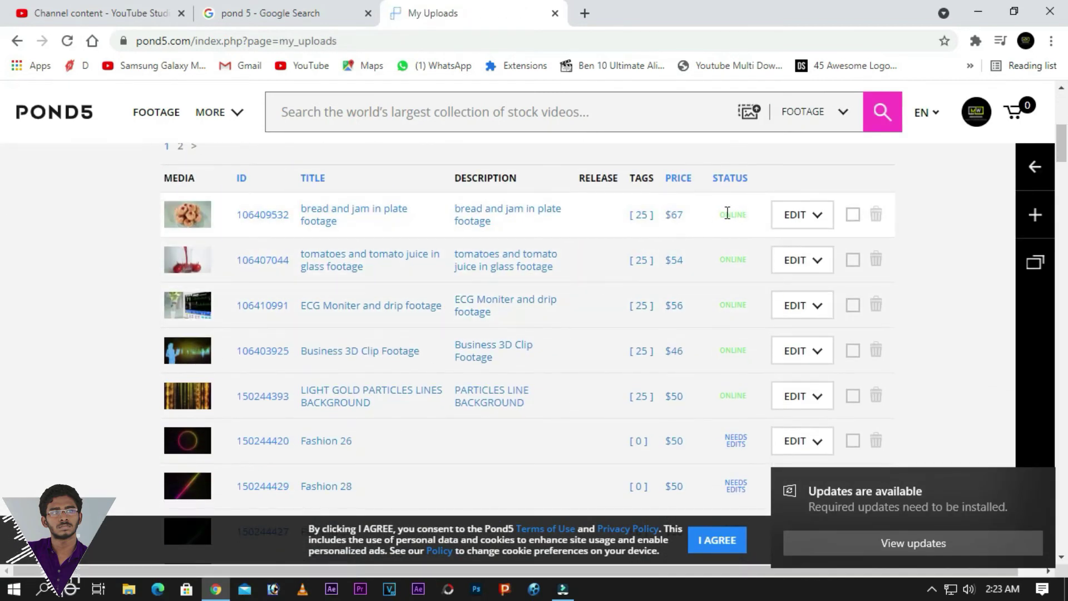
scroll(749, 328, "down", 1)
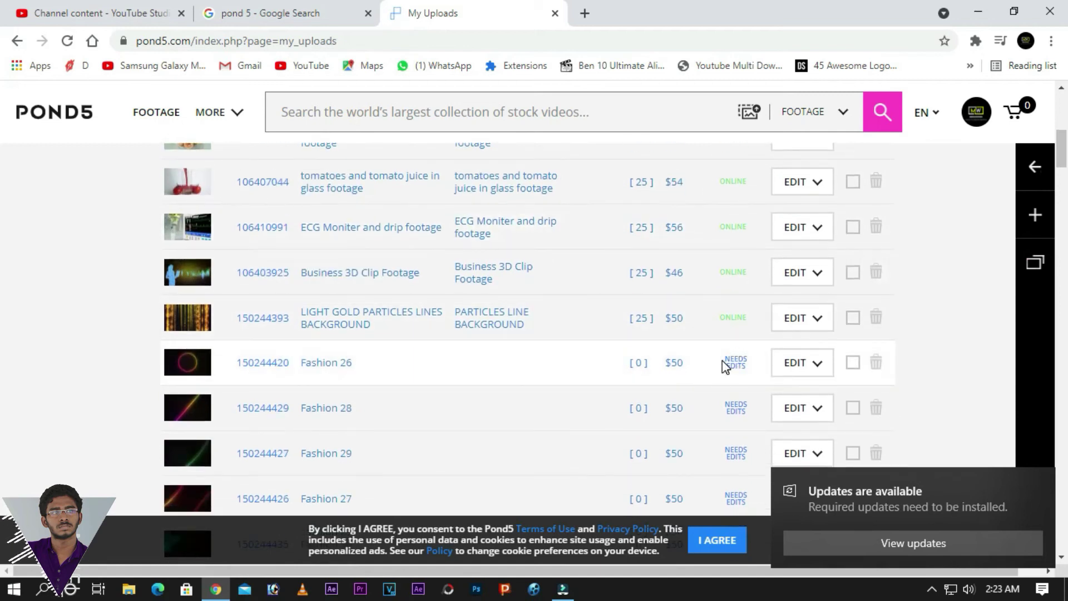
scroll(738, 336, "up", 4)
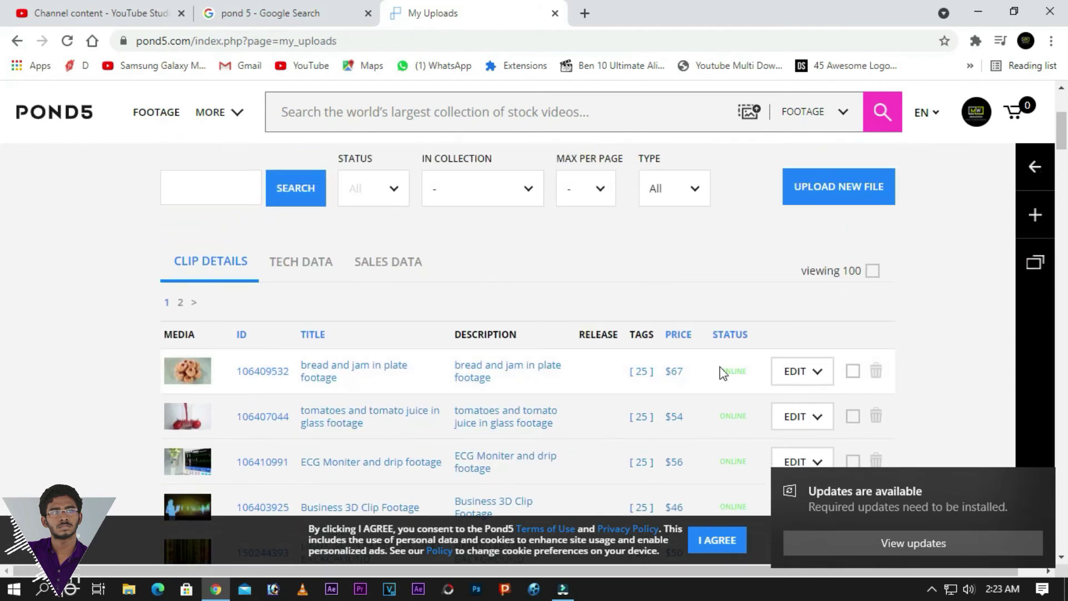
- Go via the account menu's Dashboard to FINANCIALS, showing $0 balance and $-28.29 last payout
left_click(726, 369)
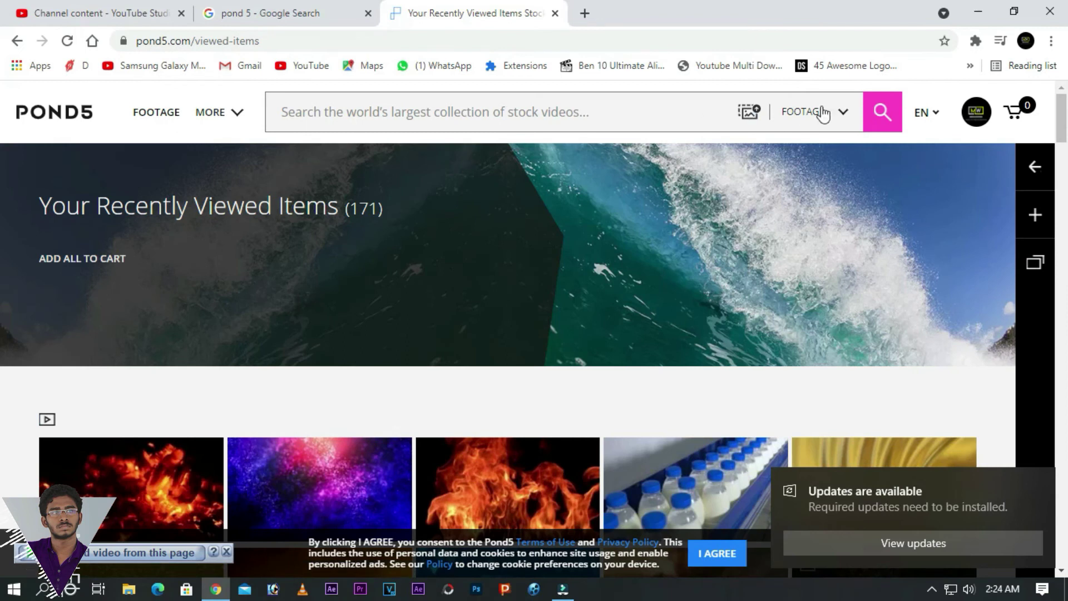
mouse_move(979, 117)
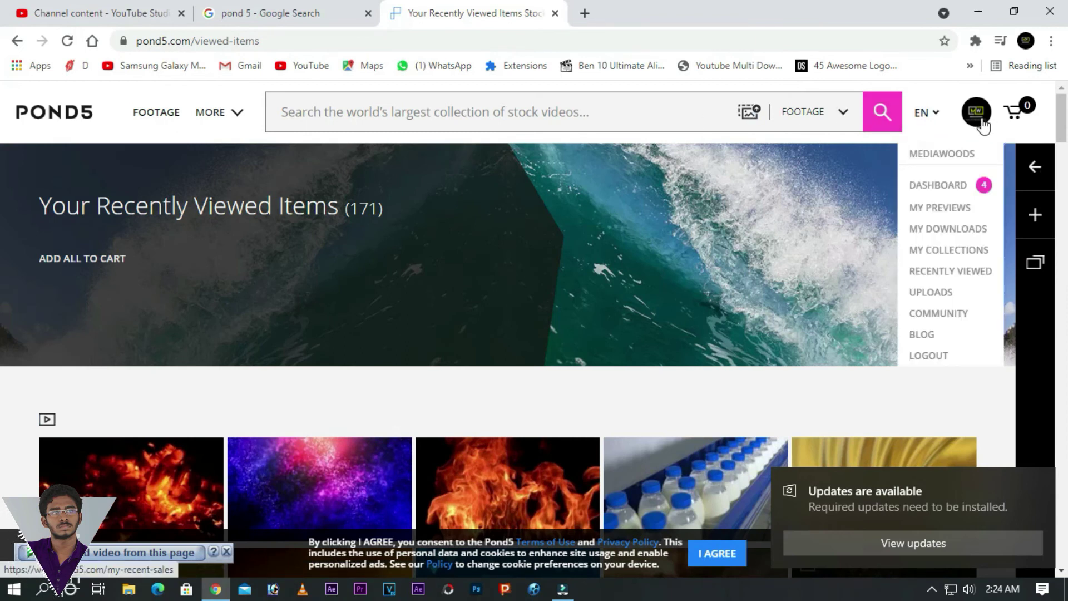
left_click(973, 129)
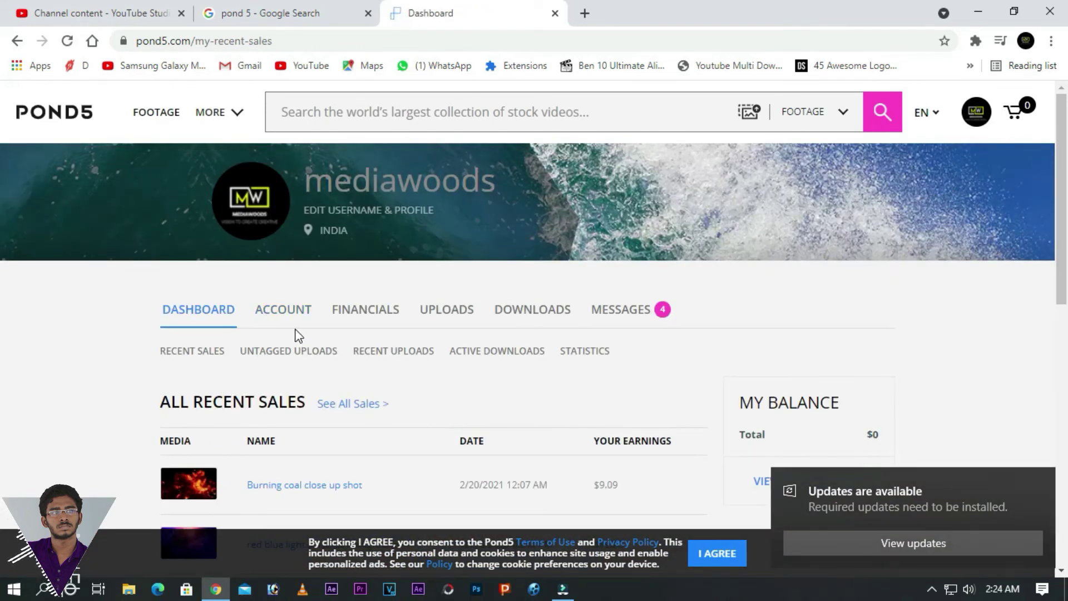
left_click(360, 313)
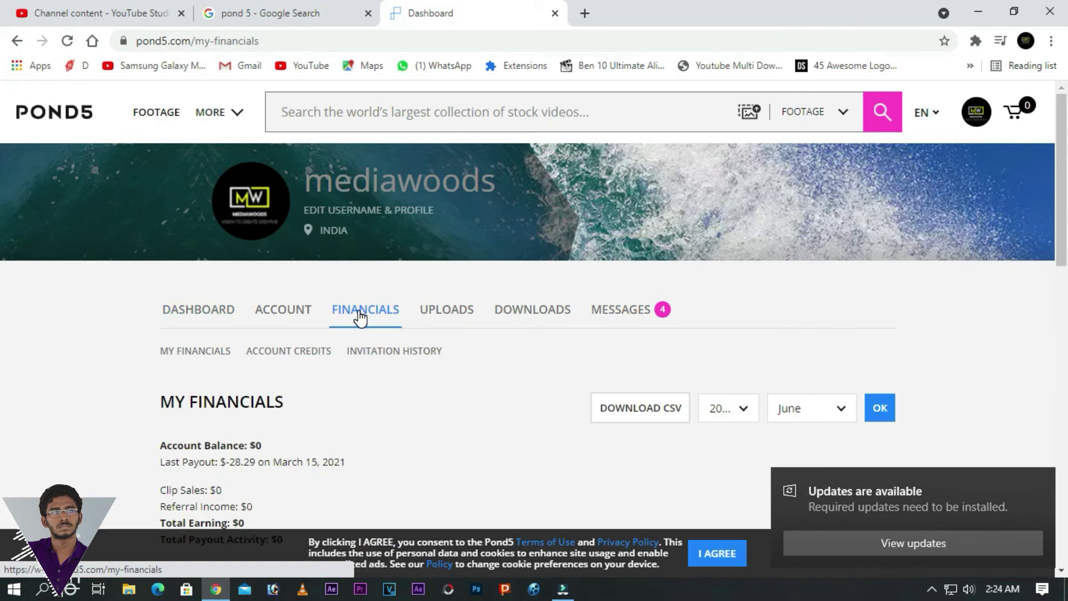
- Set the My Financials year filter to 2020
scroll(361, 311, "down", 8)
scroll(363, 312, "up", 5)
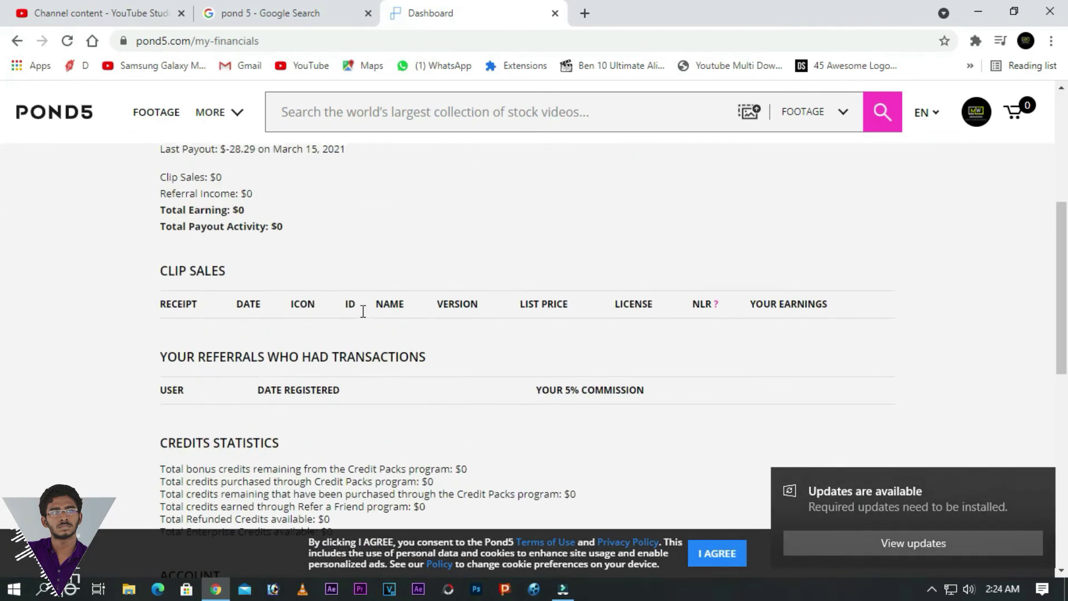
scroll(365, 317, "up", 1)
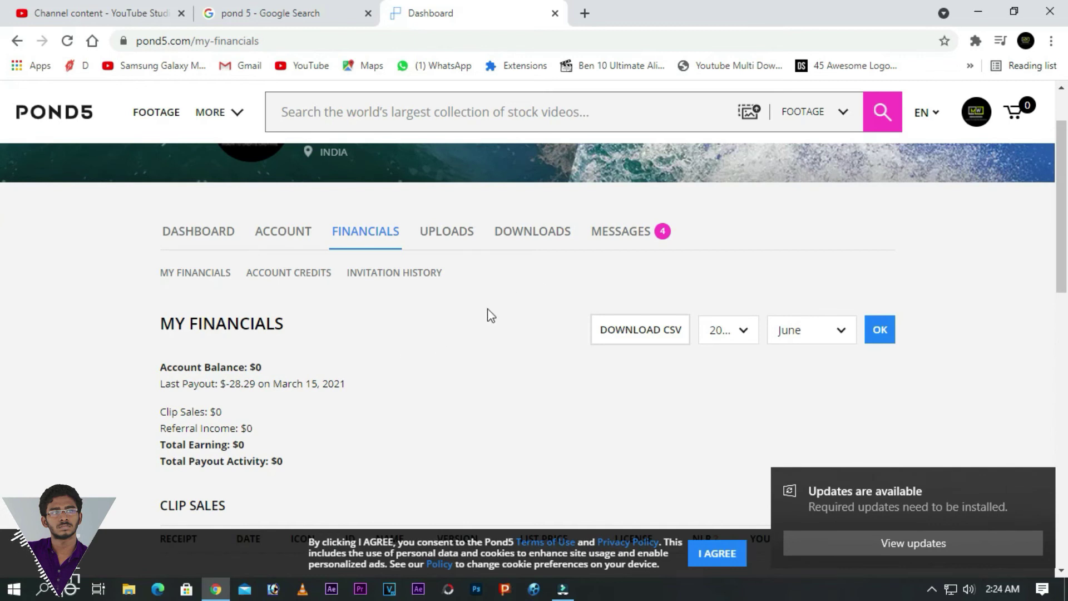
scroll(490, 312, "down", 1)
left_click(738, 260)
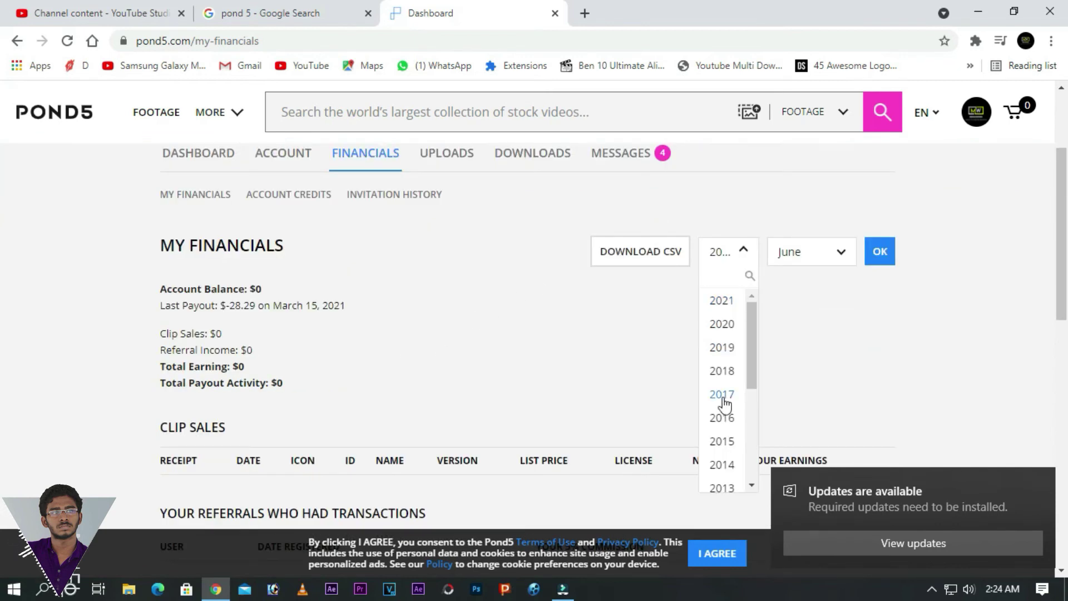
scroll(726, 398, "down", 4)
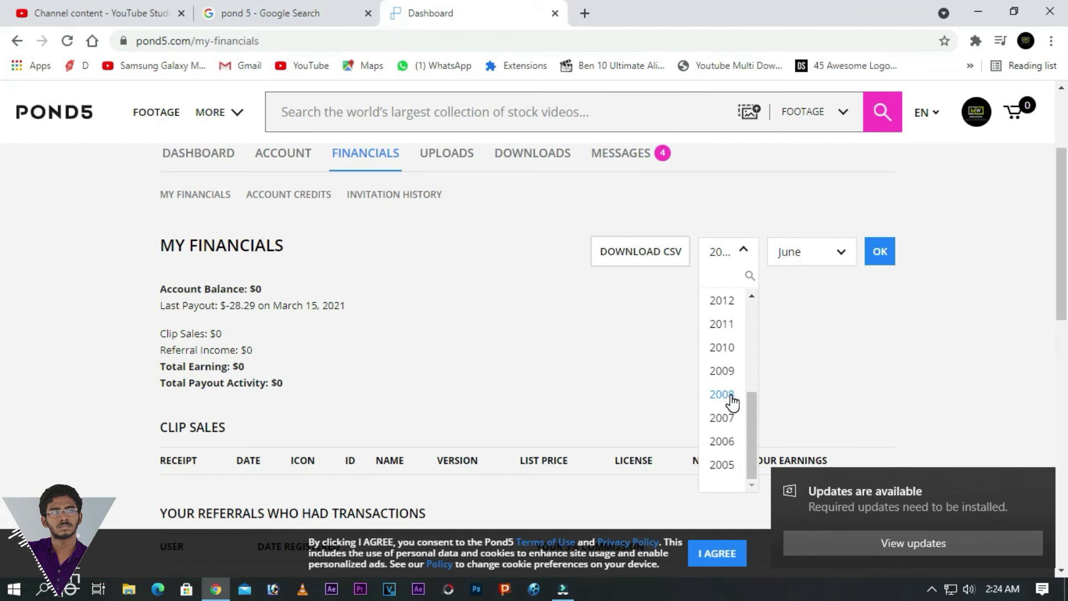
scroll(732, 402, "up", 4)
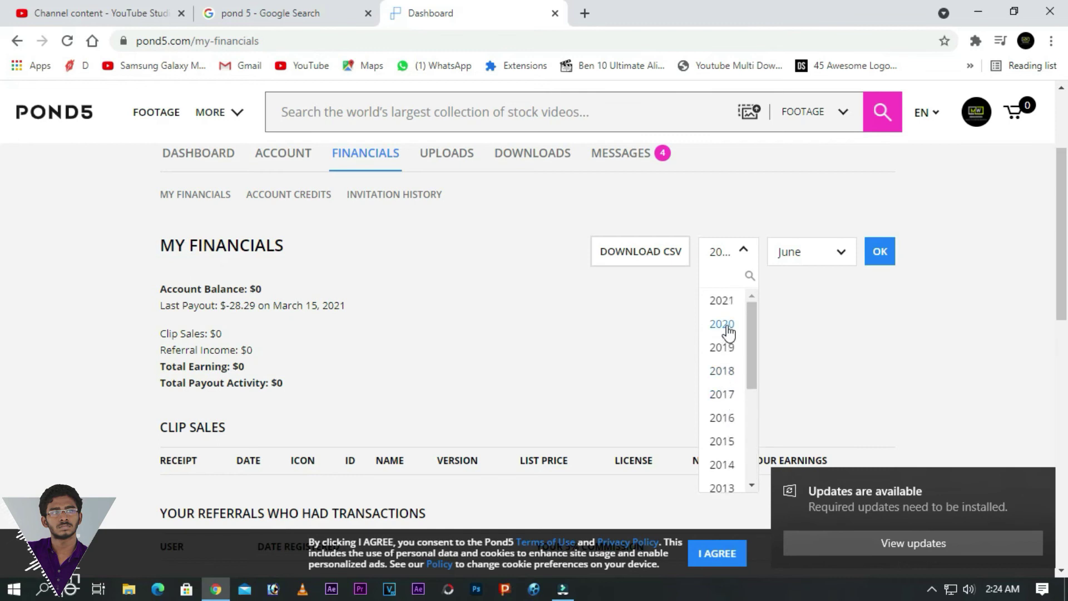
left_click(722, 324)
- Change the month to All Months, reselect 2020, and apply the filter
scroll(726, 325, "down", 4)
scroll(726, 325, "up", 4)
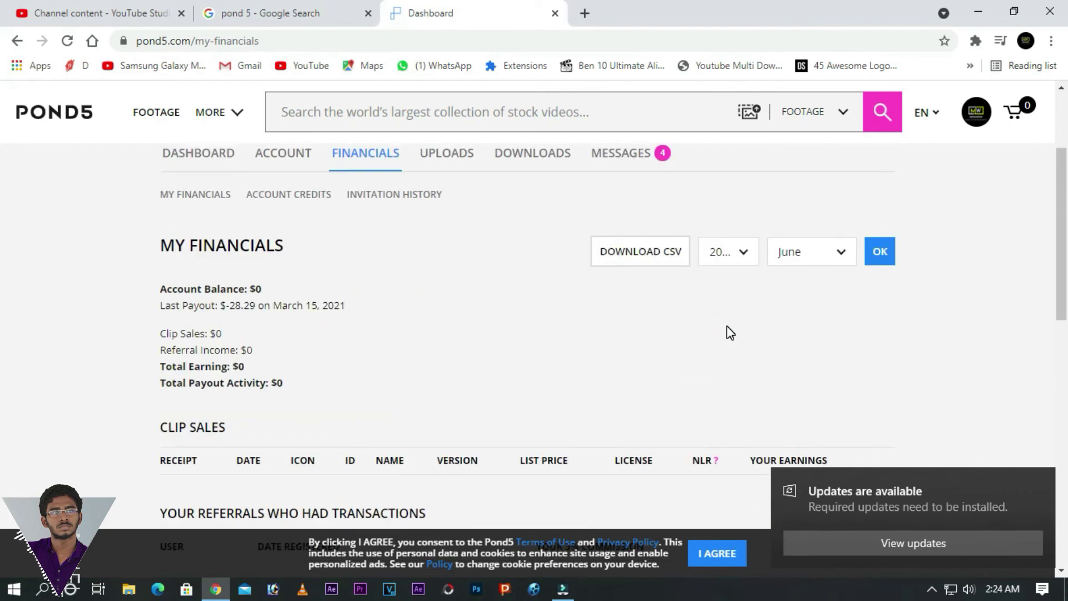
left_click(838, 256)
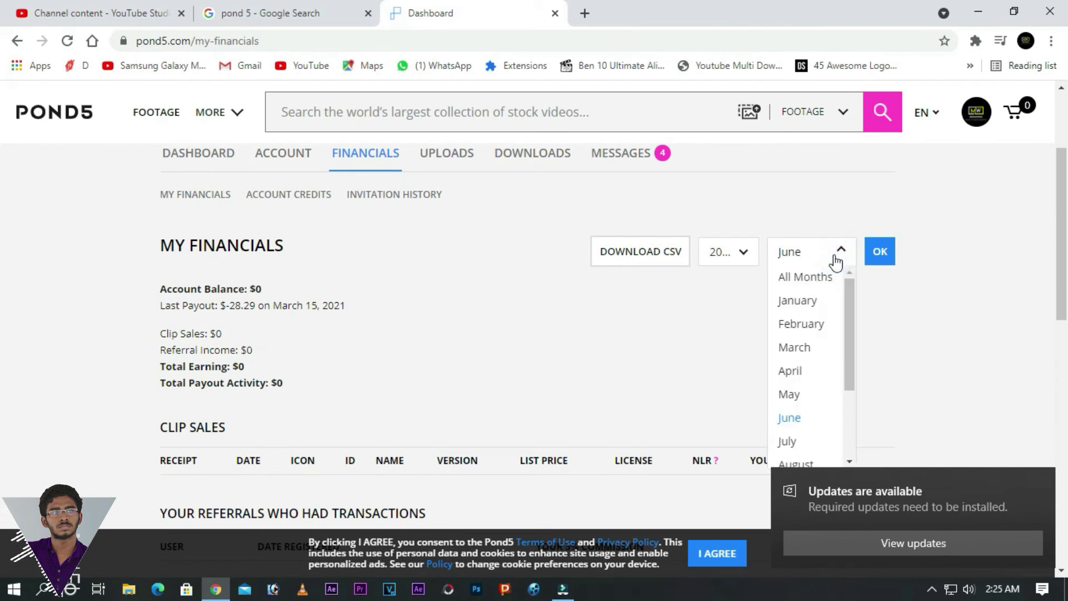
left_click(823, 276)
left_click(744, 249)
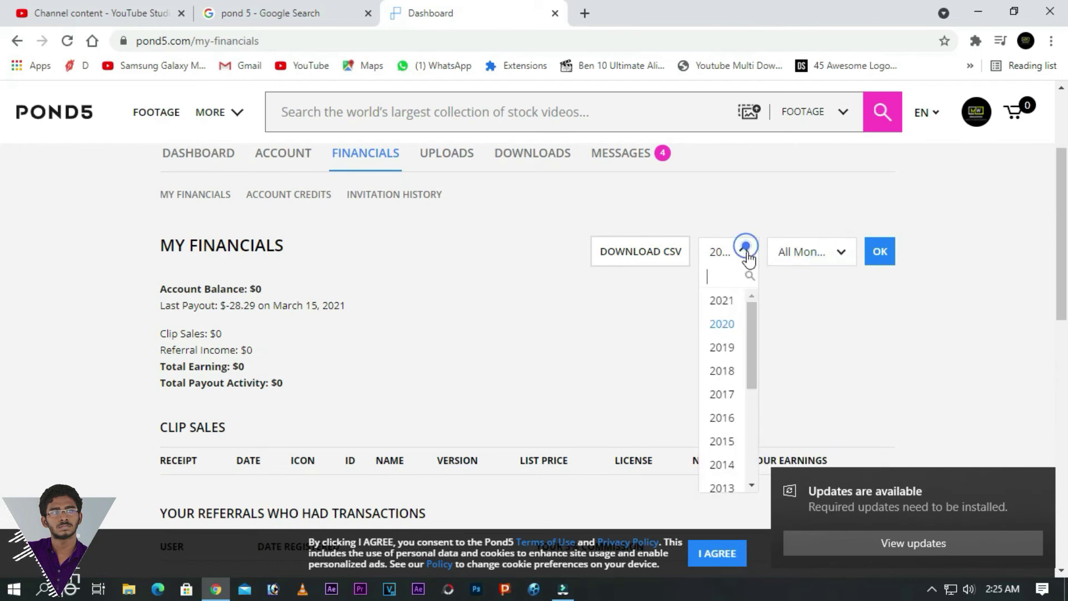
left_click(728, 324)
left_click(872, 257)
- Highlight the 2020 sale's date October 13, 2020, 47.99 list price and 19.20 earnings
scroll(693, 332, "down", 6)
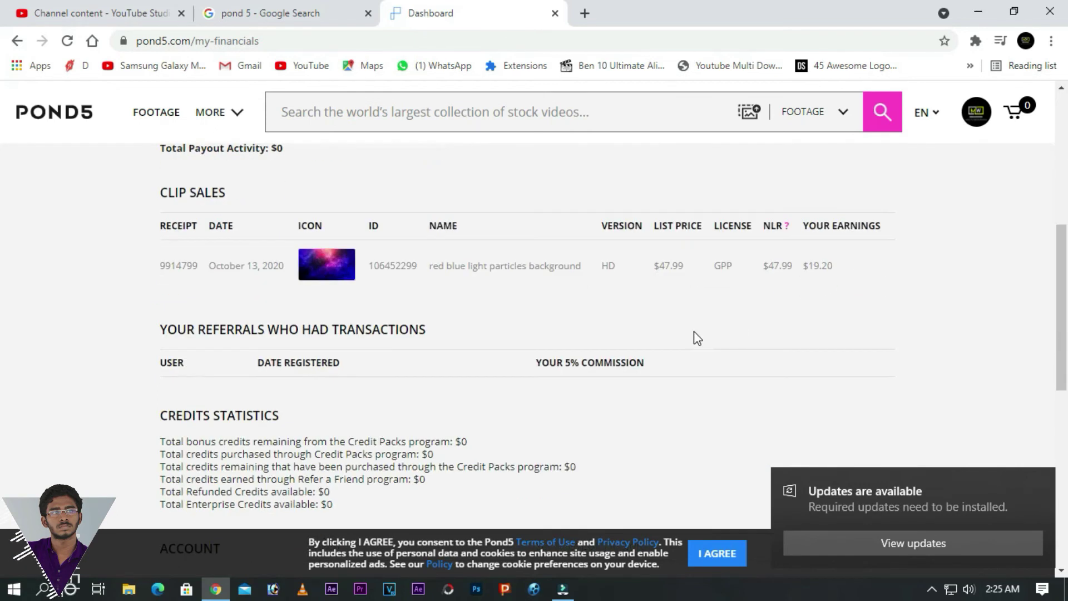
scroll(699, 337, "up", 1)
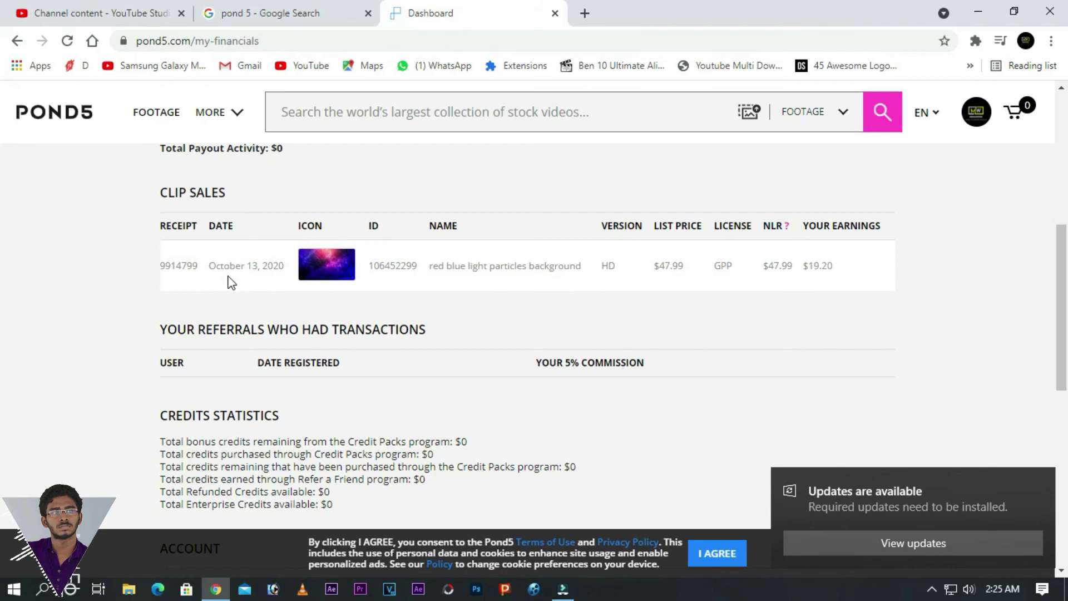
left_click_drag(209, 266, 285, 266)
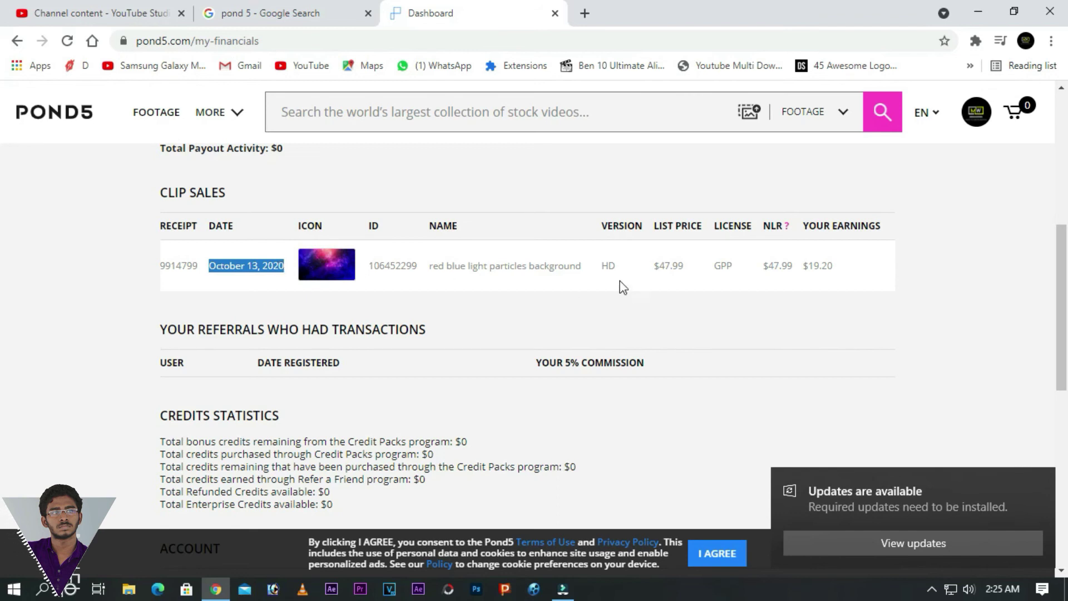
left_click_drag(659, 266, 685, 267)
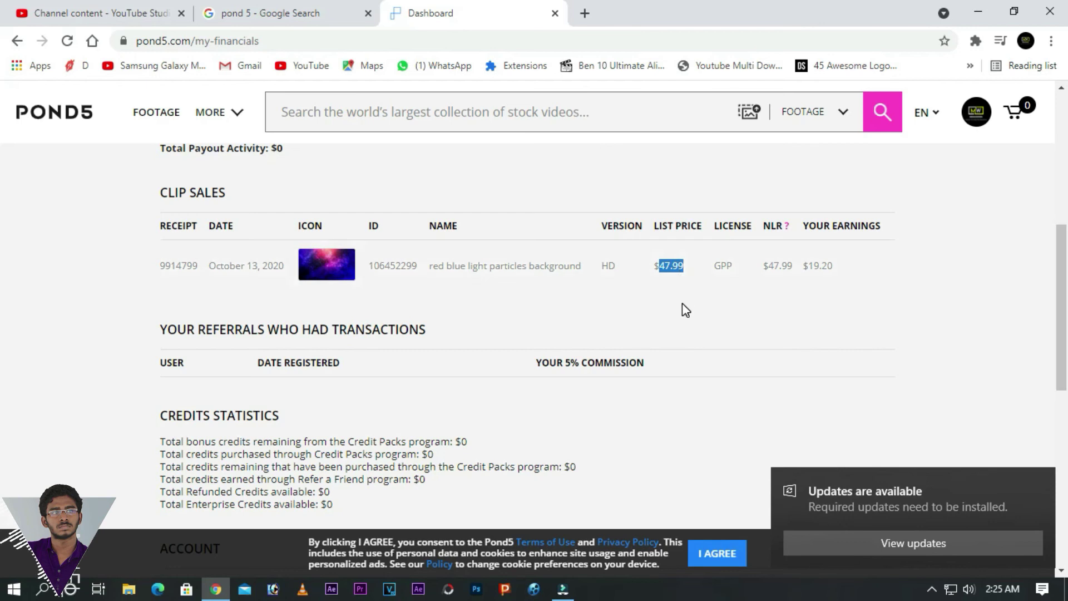
scroll(674, 304, "up", 2)
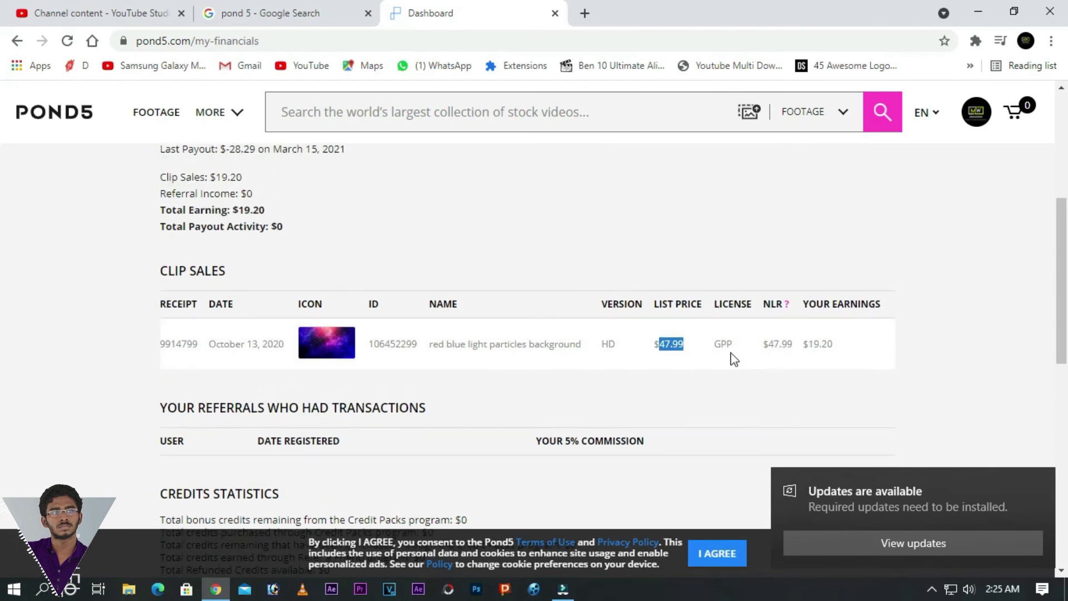
double_click(813, 343)
scroll(568, 332, "up", 3)
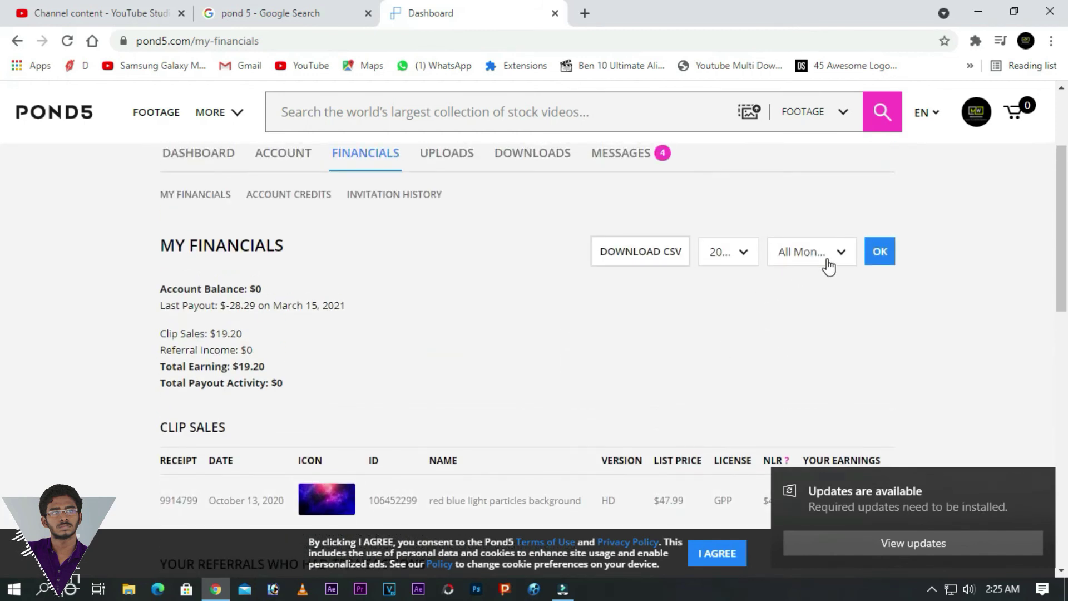
- Switch the year filter to 2019 and review the two human eye 3d vision sales
left_click(746, 253)
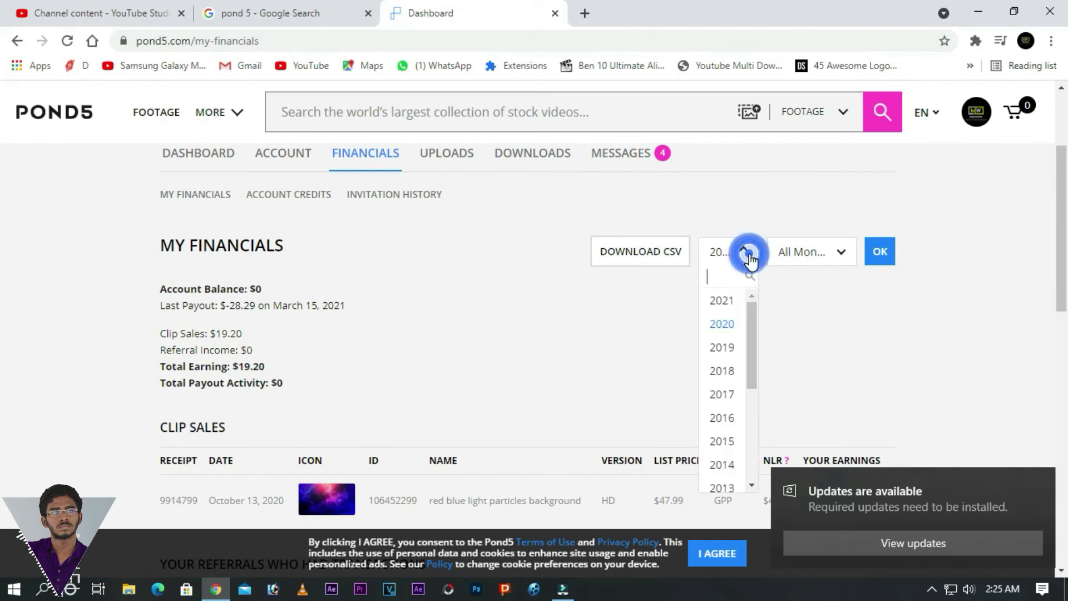
left_click(722, 347)
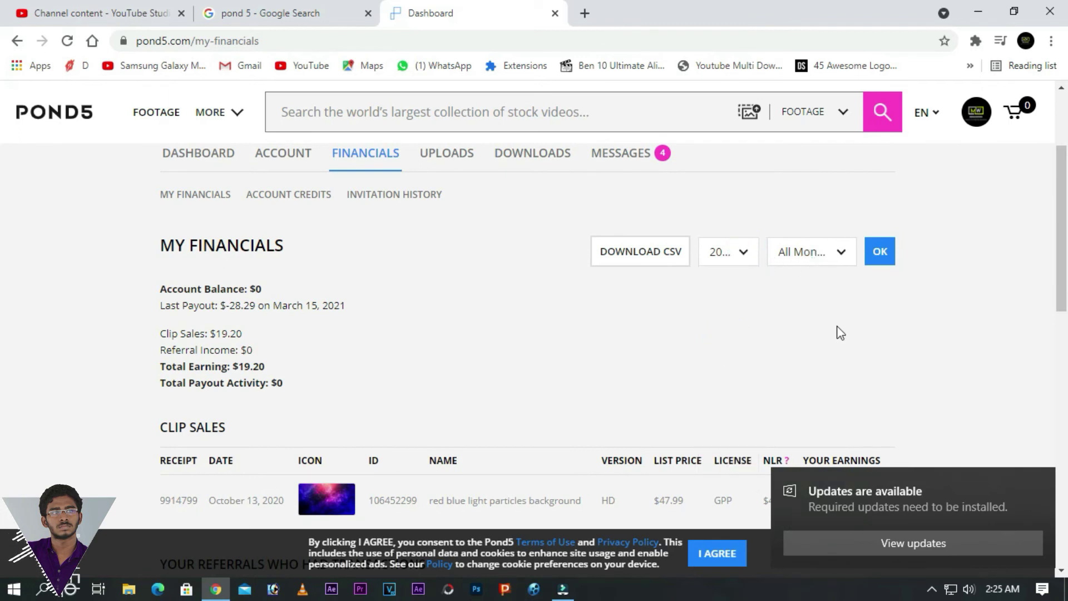
scroll(866, 197, "down", 5)
scroll(873, 288, "up", 2)
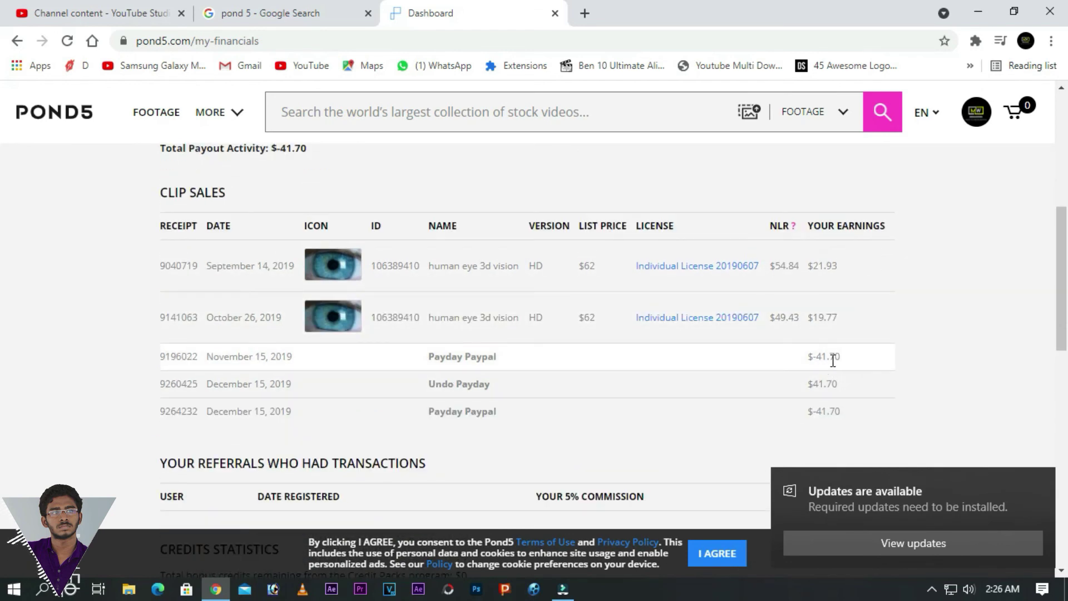
scroll(846, 365, "down", 5)
scroll(846, 365, "up", 4)
scroll(846, 366, "up", 1)
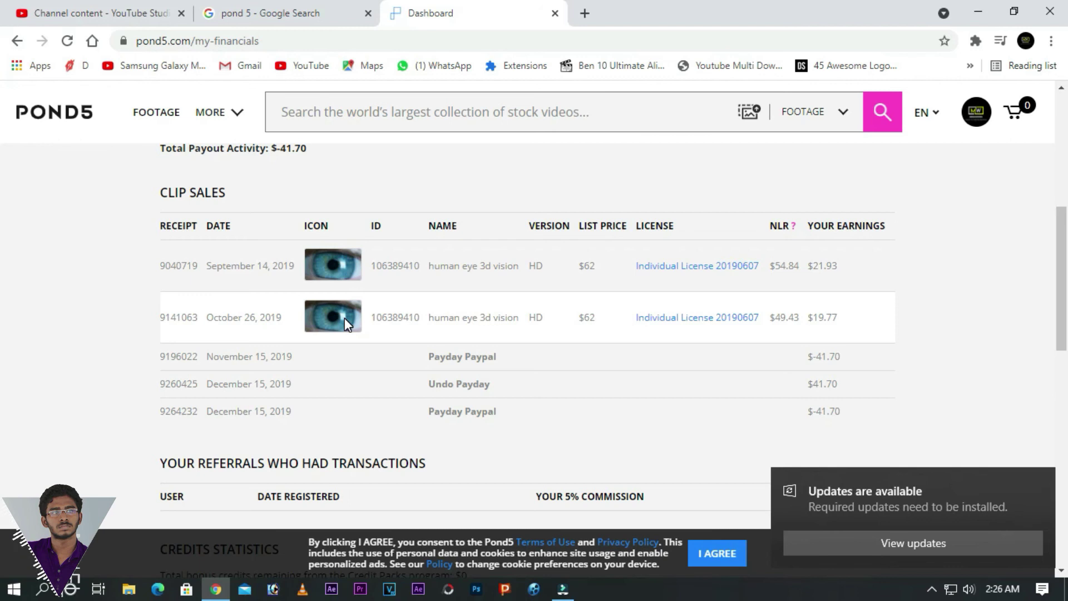
- Search Google for paypal in a new tab and open the PayPal website
left_click(577, 17)
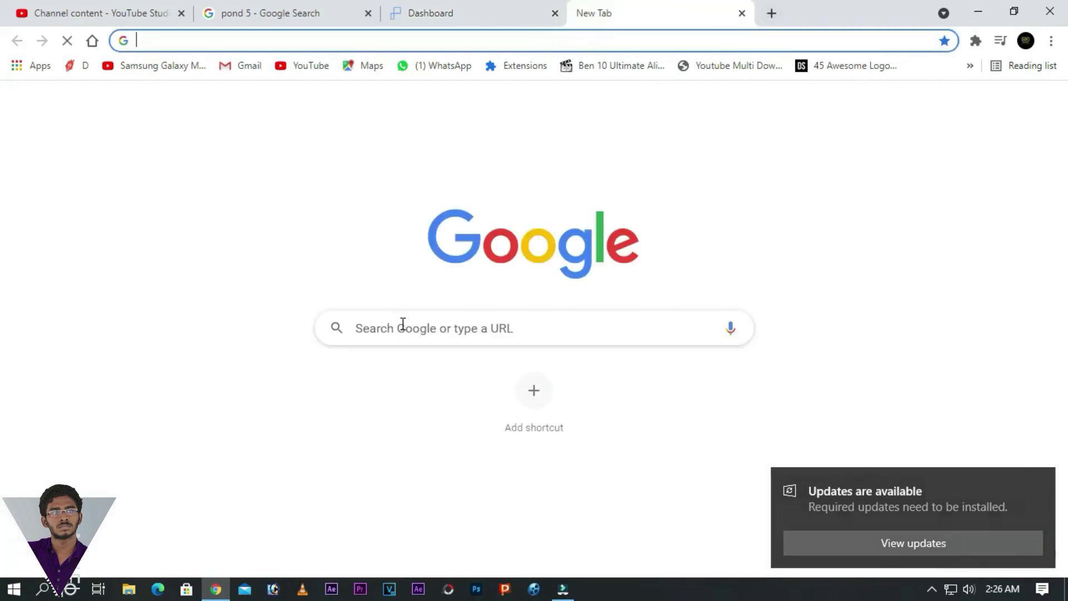
left_click(425, 321)
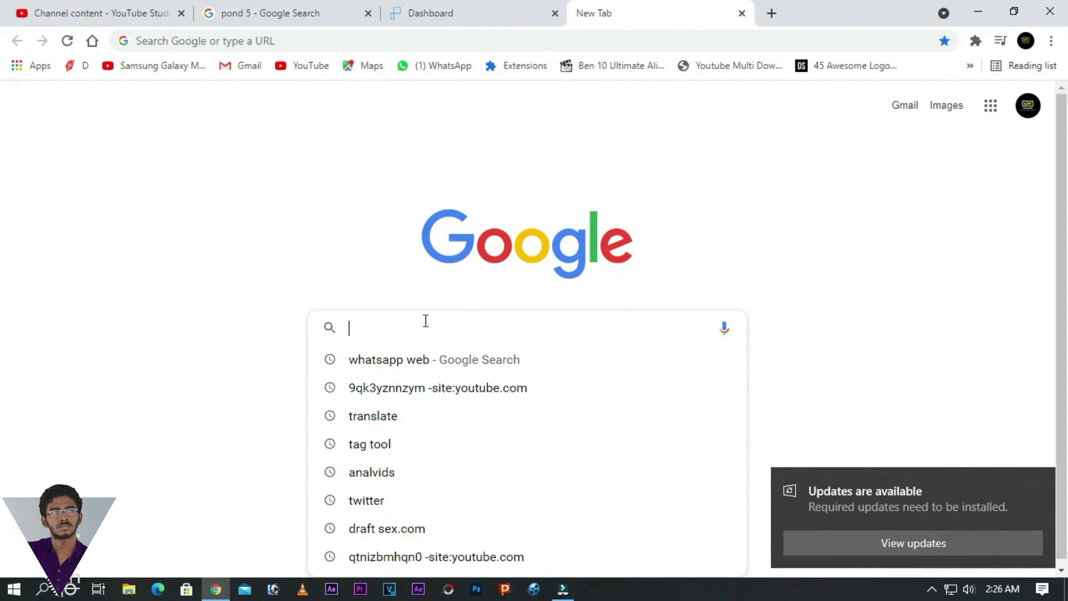
type("pay")
left_click(365, 387)
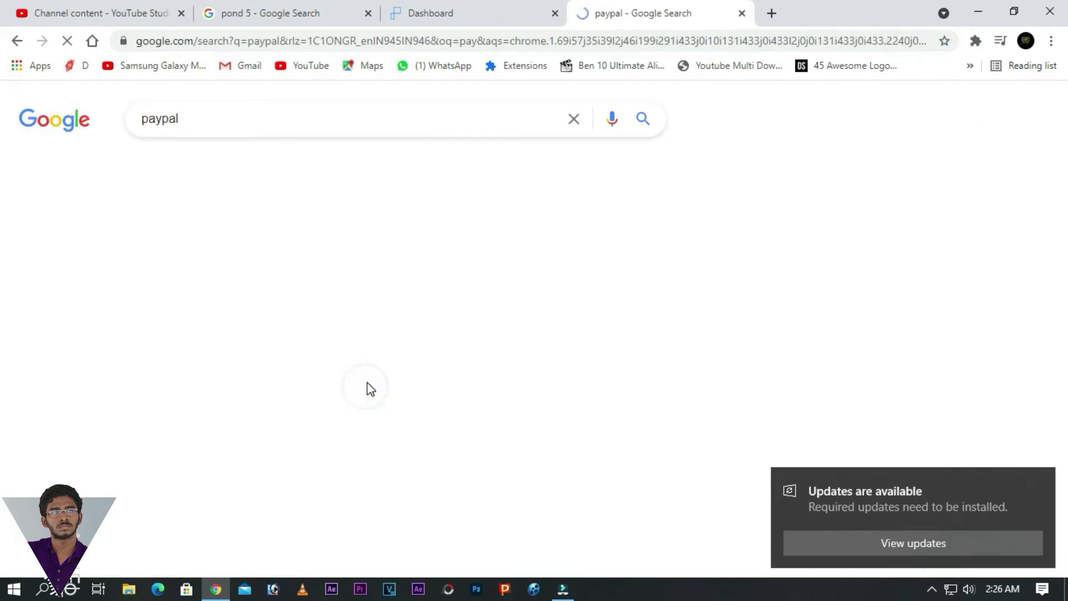
left_click(236, 255)
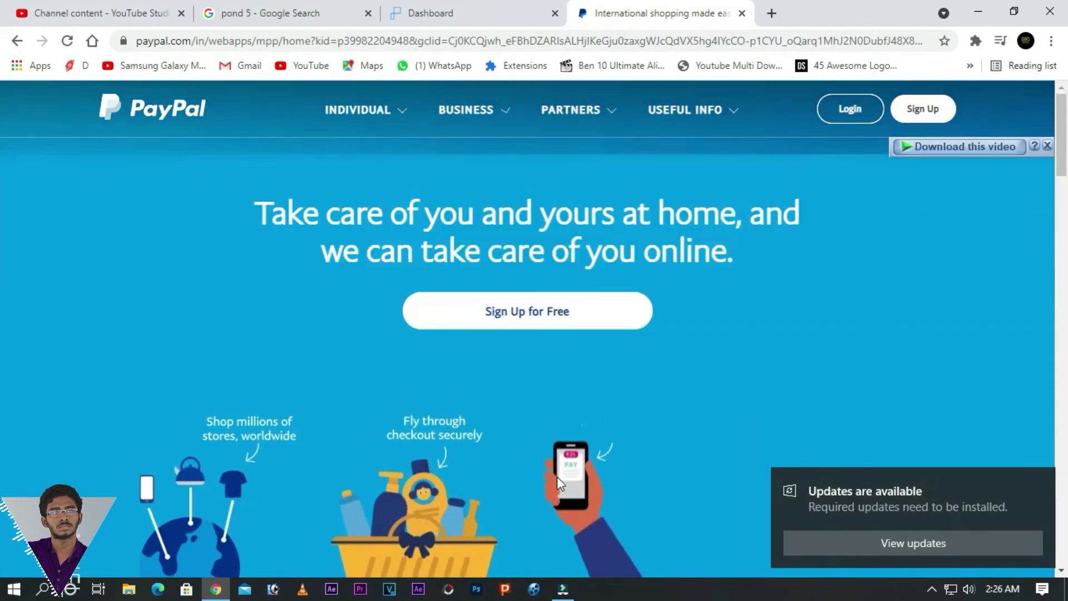
- Return to the Pond5 financials and select the $41.70 Undo Payday amount
mouse_move(703, 137)
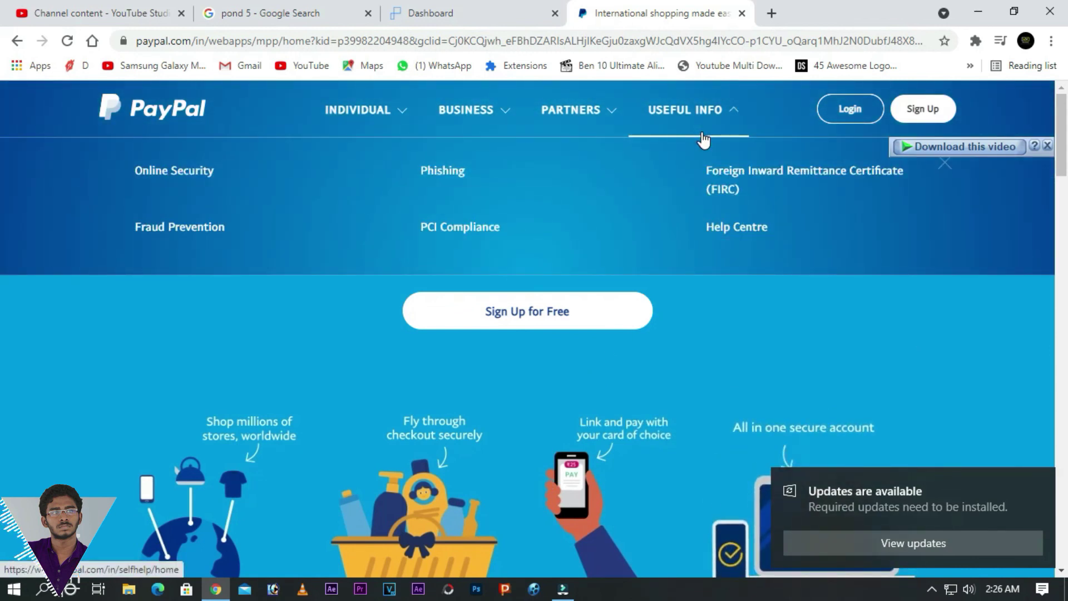
left_click(452, 15)
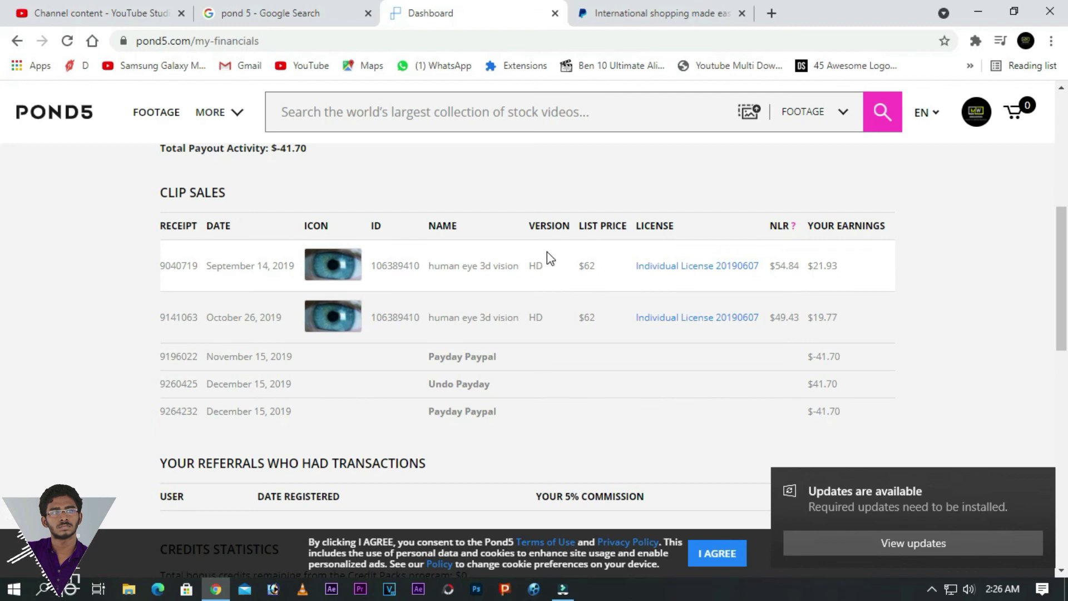
left_click_drag(813, 384, 839, 386)
- Copy the 41.70 amount and search Google for usd to inr in a new tab
right_click(842, 388)
left_click(860, 397)
left_click(779, 19)
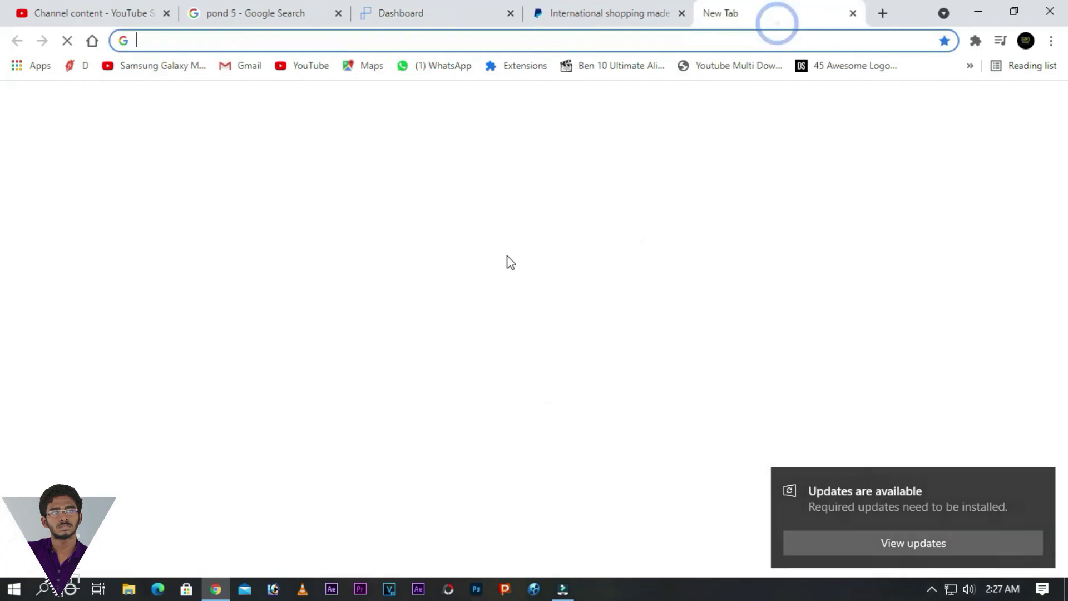
left_click(465, 331)
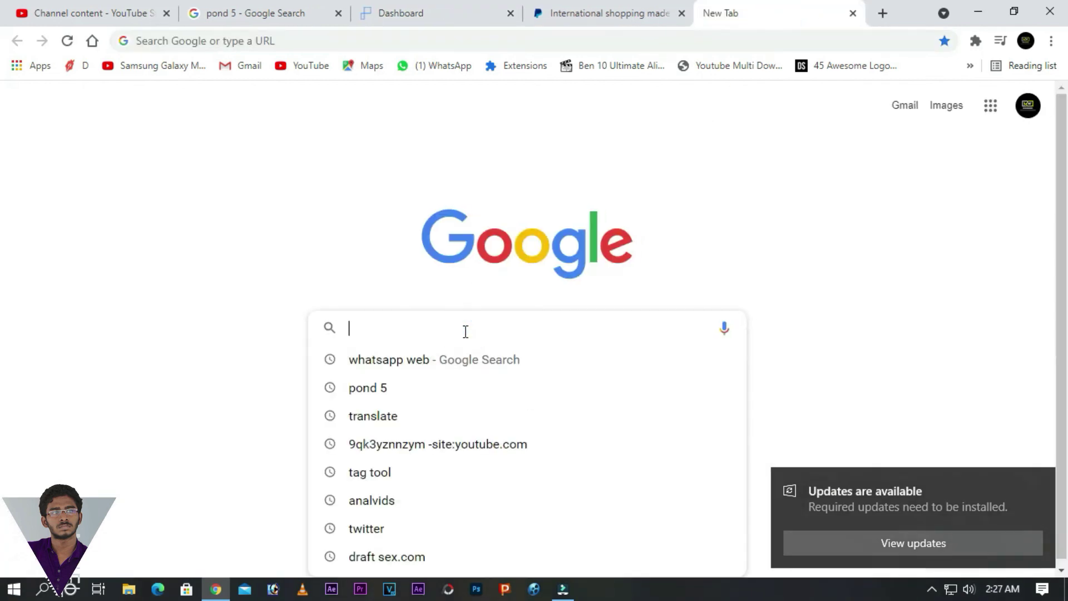
type("usd")
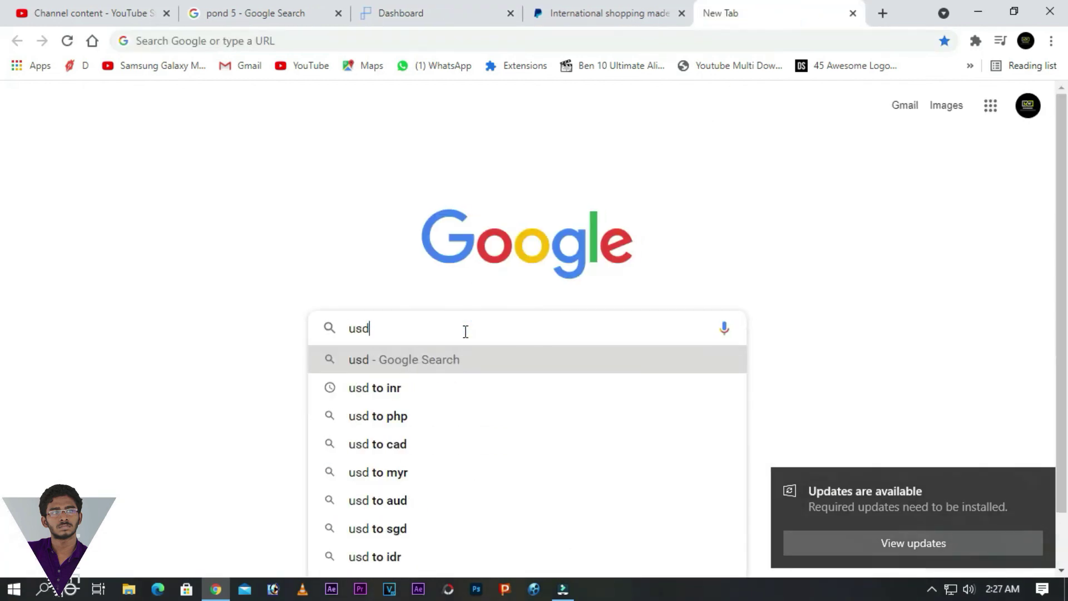
left_click(391, 388)
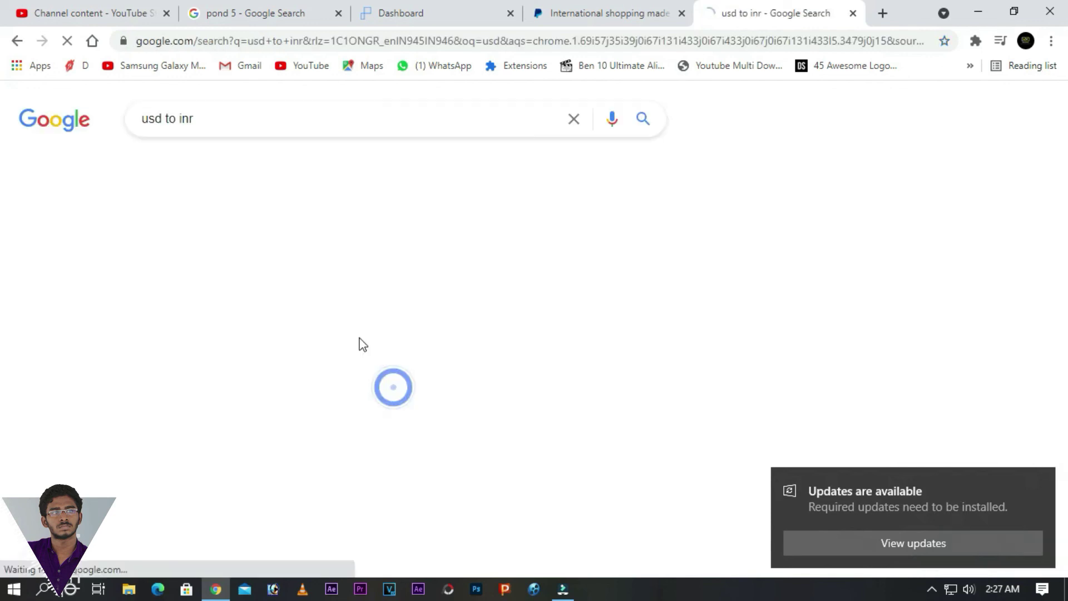
- Enter 41.70 in the USD field and select the 3036.56 Indian Rupee result
left_click_drag(193, 325, 140, 328)
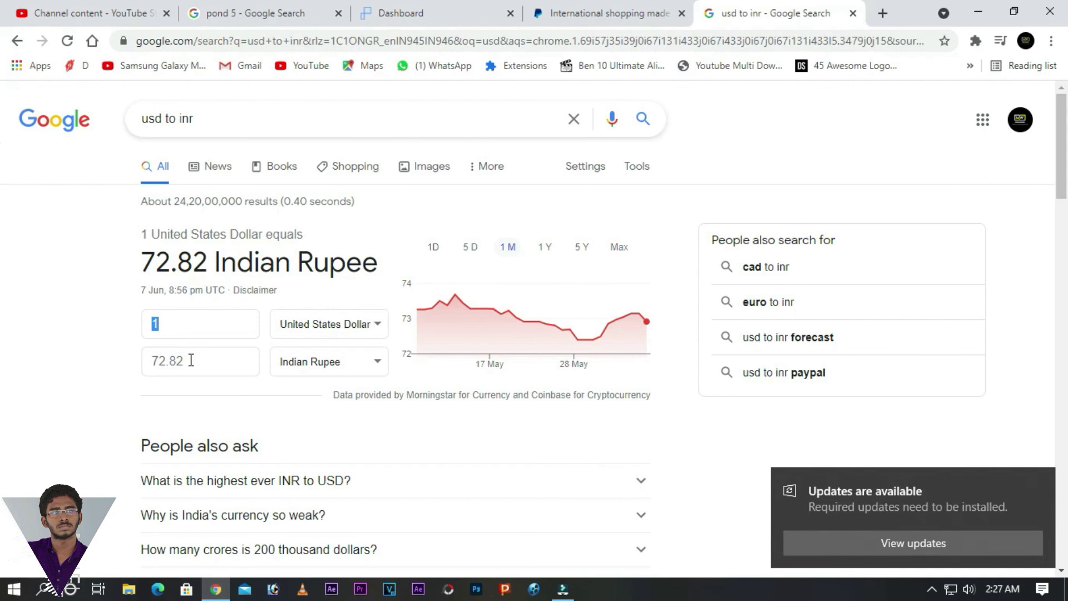
type("41.70")
left_click(154, 363)
left_click_drag(162, 362, 199, 363)
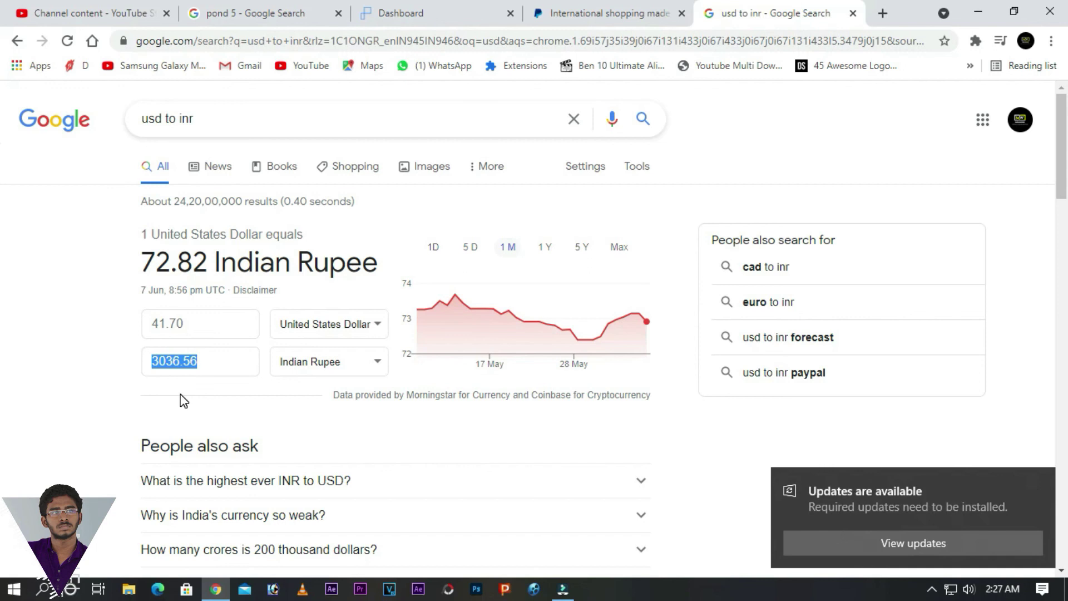
- Return to the Pond5 financials, clear the 41.70 selection, and show the 2019 summary
left_click(595, 17)
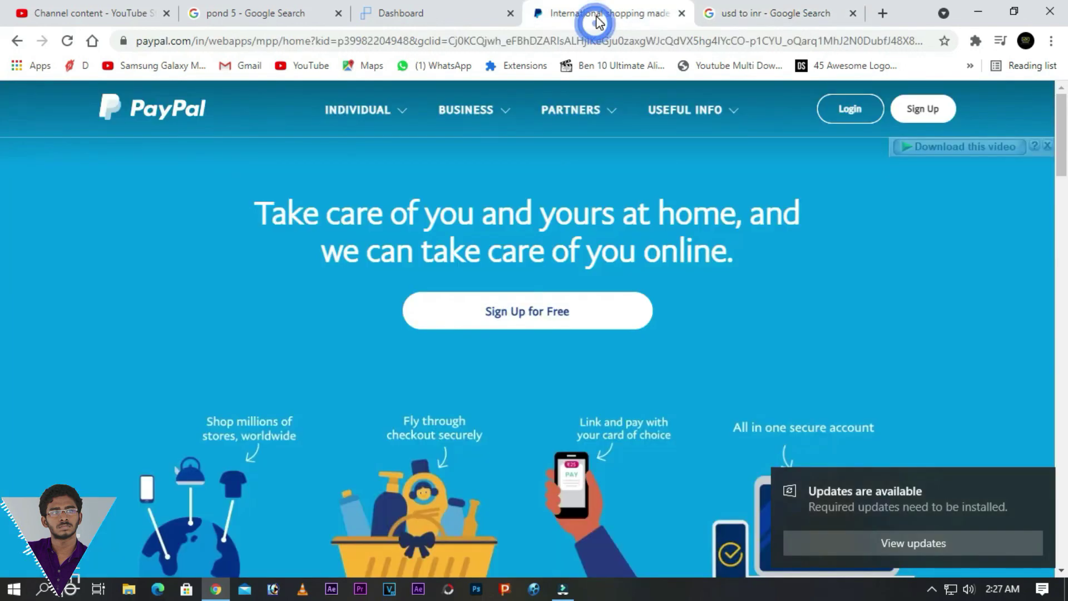
left_click(450, 20)
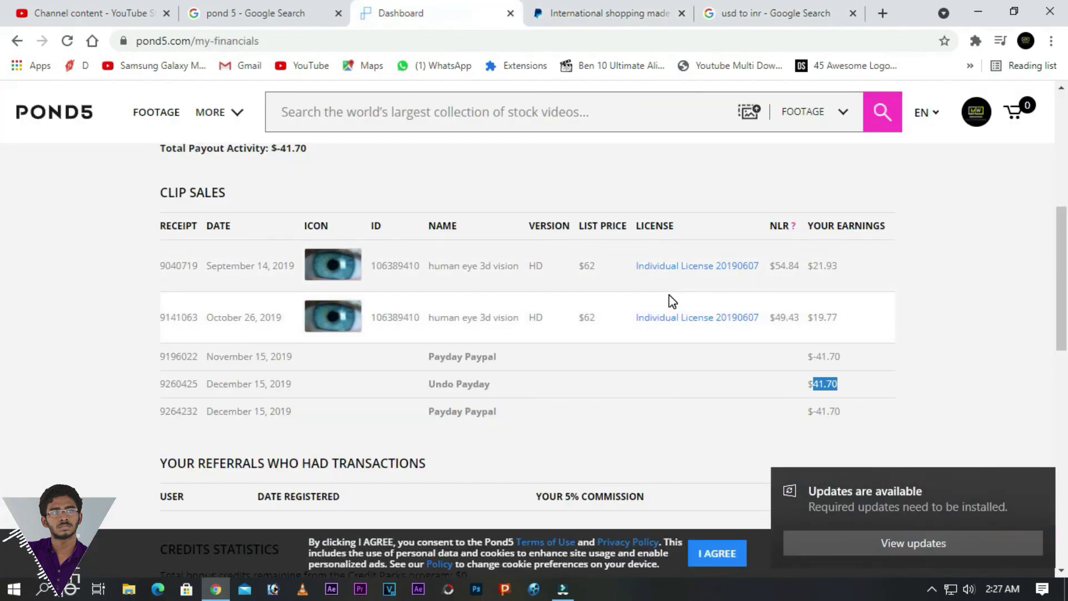
left_click(926, 308)
scroll(926, 307, "up", 7)
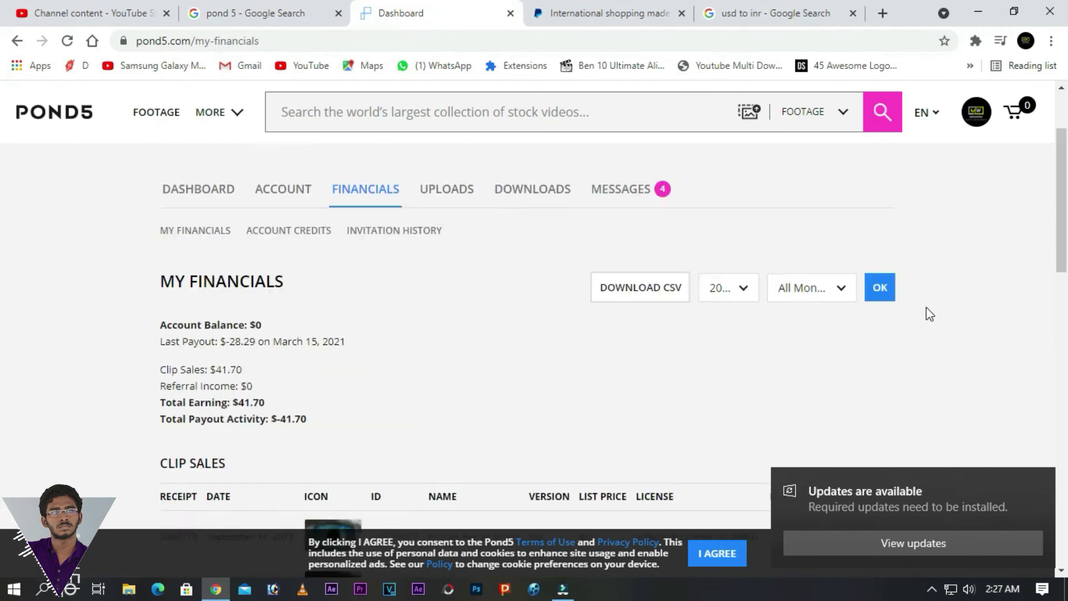
scroll(926, 308, "down", 4)
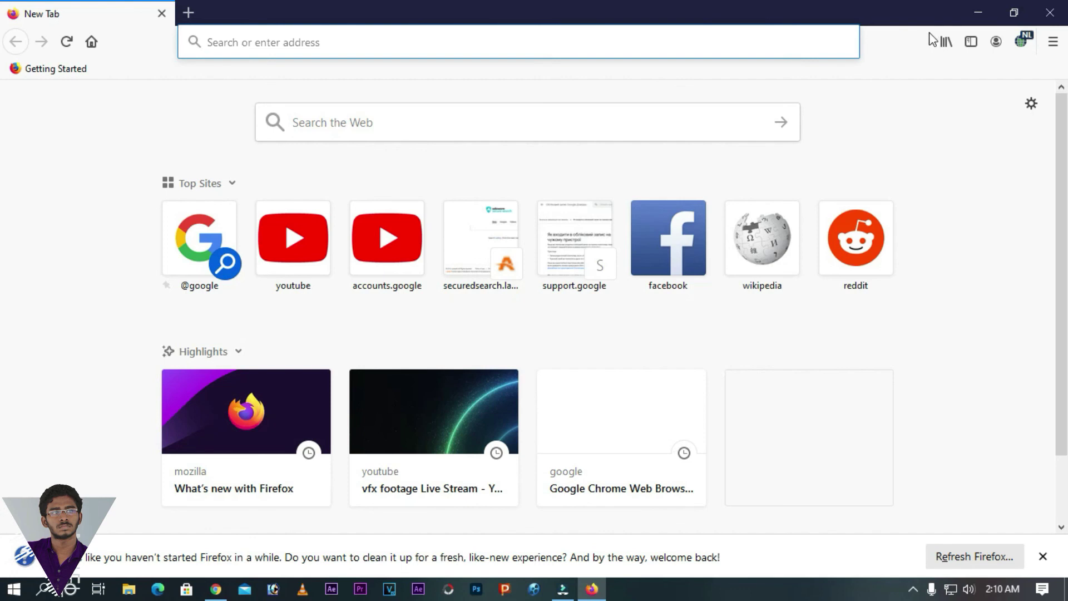
- Minimize Firefox to reveal the Windows desktop and its shortcuts
left_click(978, 11)
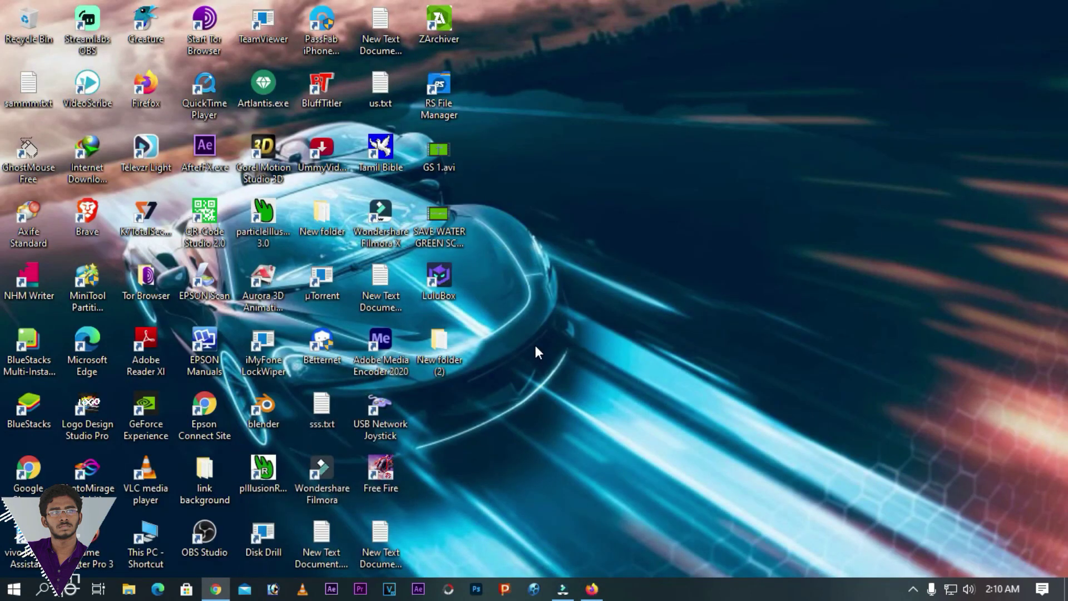